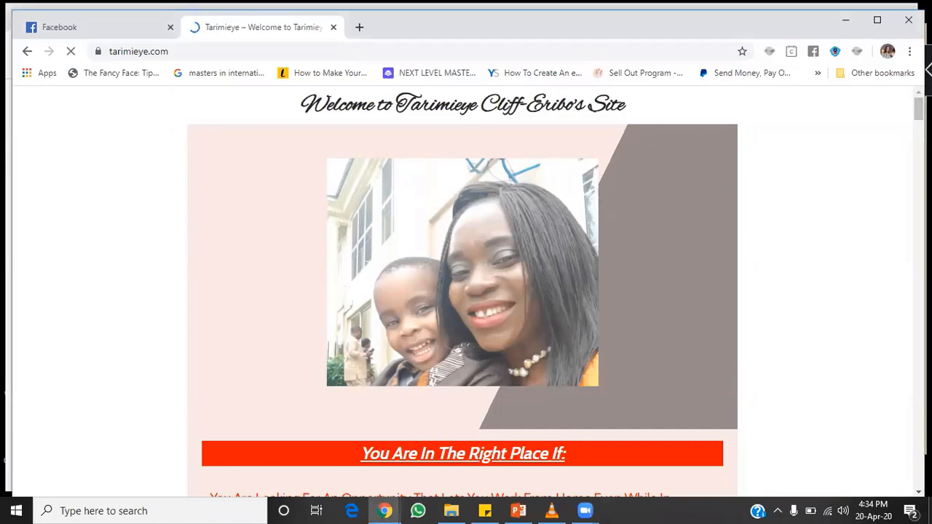
Step: Maximize Chrome and go to the site's admin address, tarimieye.com/wp-admin
{"action": "left_click", "coordinate": [877, 22]}
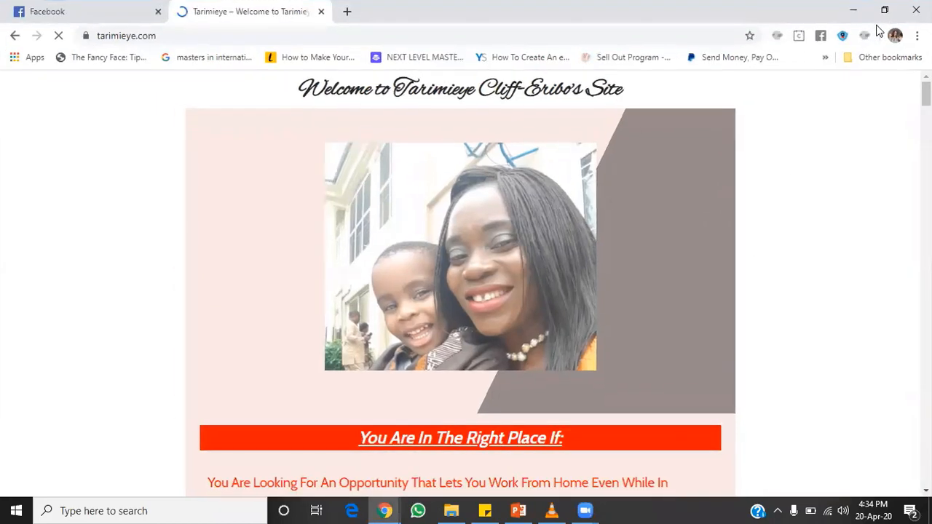
{"action": "left_click", "coordinate": [267, 41]}
{"action": "left_click", "coordinate": [267, 41]}
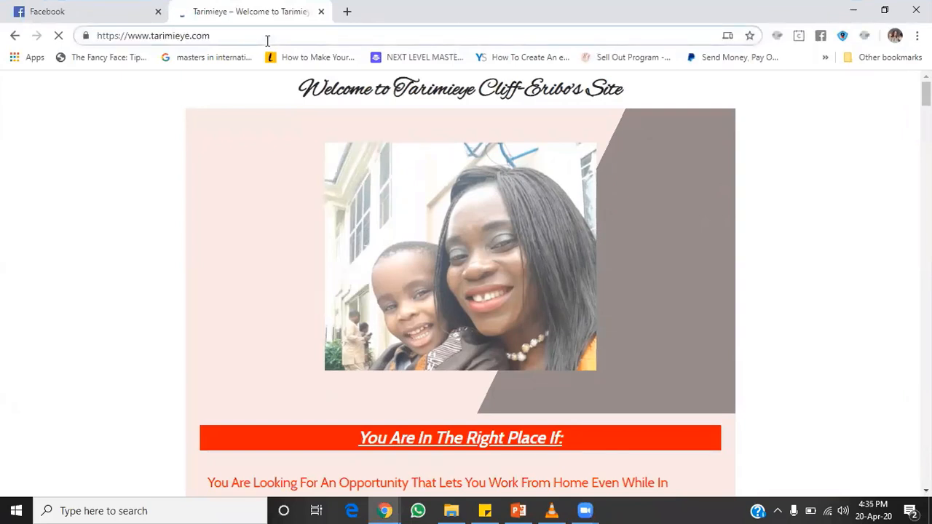
{"action": "type", "text": "/"}
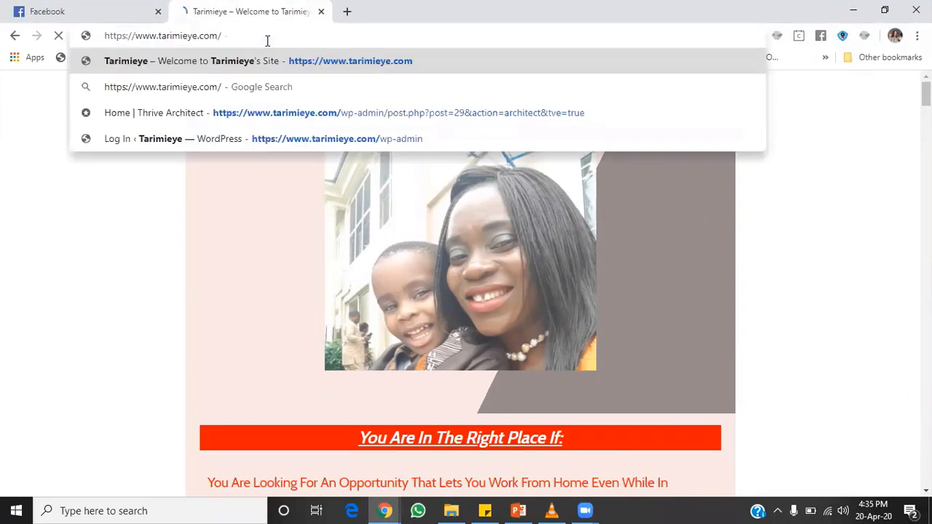
{"action": "type", "text": "wp-"}
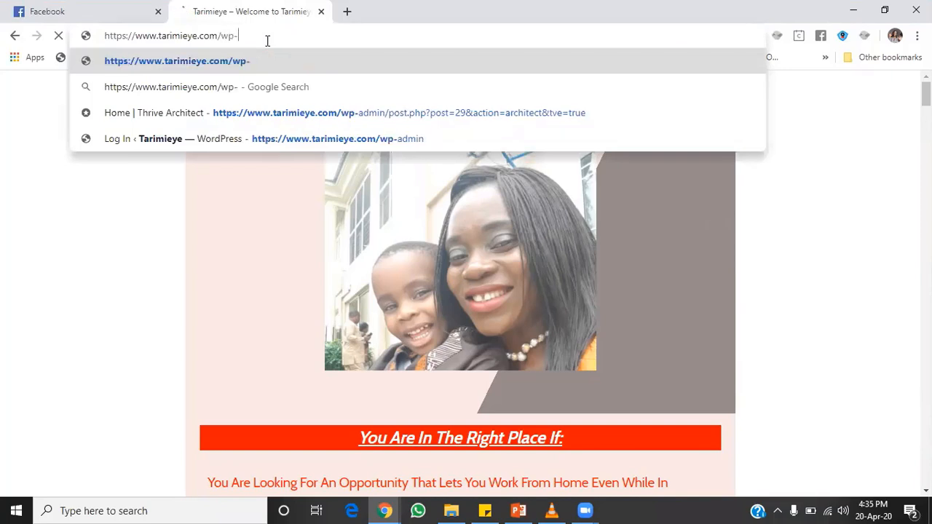
{"action": "type", "text": "admin"}
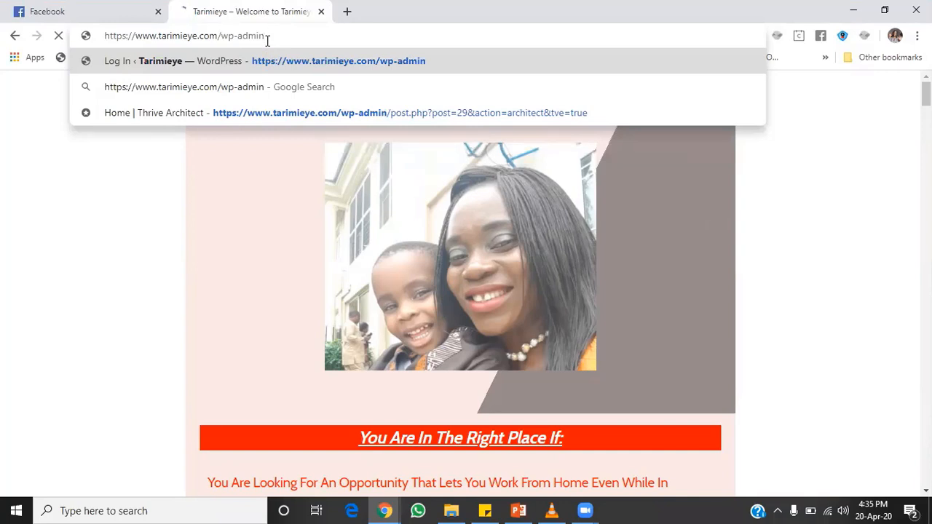
{"action": "key", "text": "Return"}
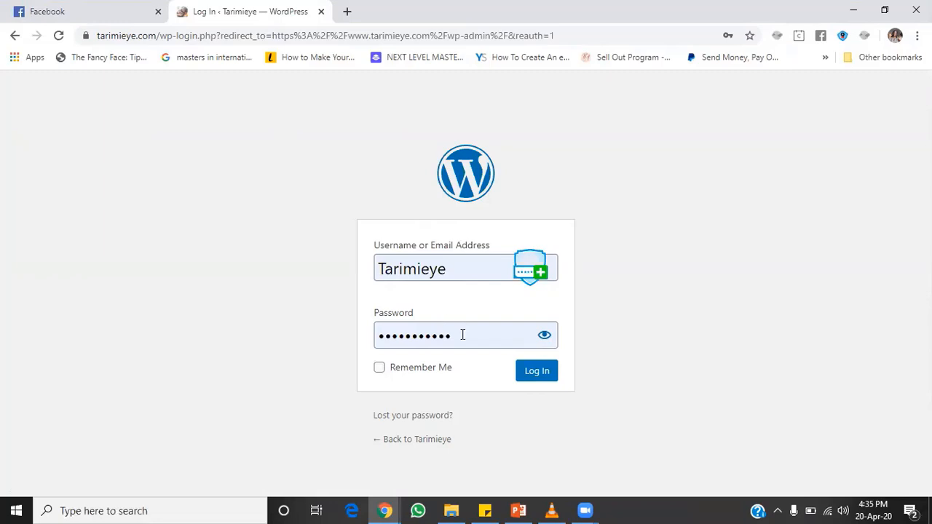
Step: Log in to the WordPress admin with the site username and password
{"action": "left_click", "coordinate": [542, 377]}
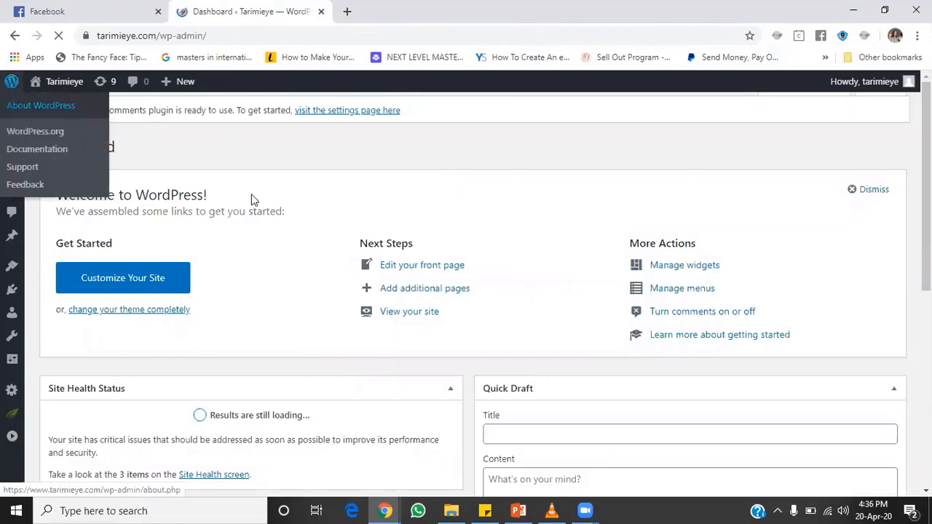
Step: Create a new blank post via Posts > Add New
{"action": "mouse_move", "coordinate": [28, 115]}
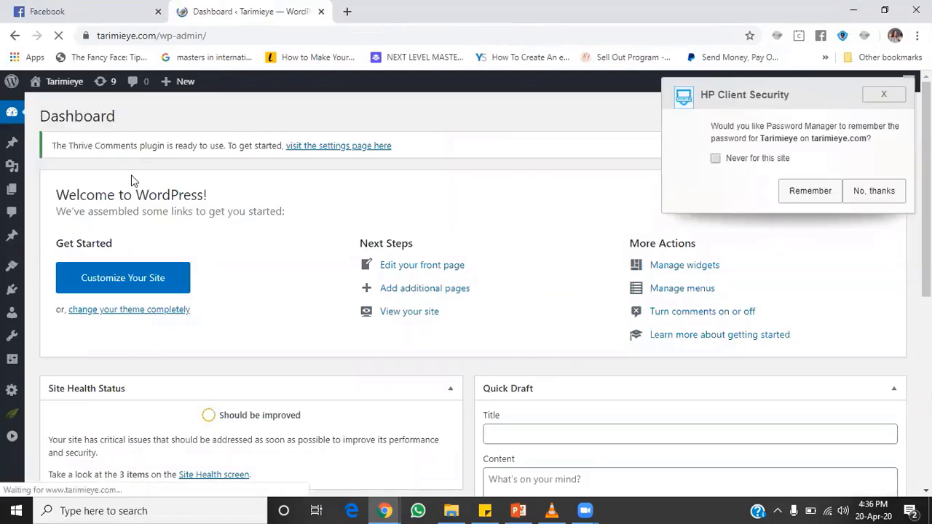
{"action": "mouse_move", "coordinate": [13, 148]}
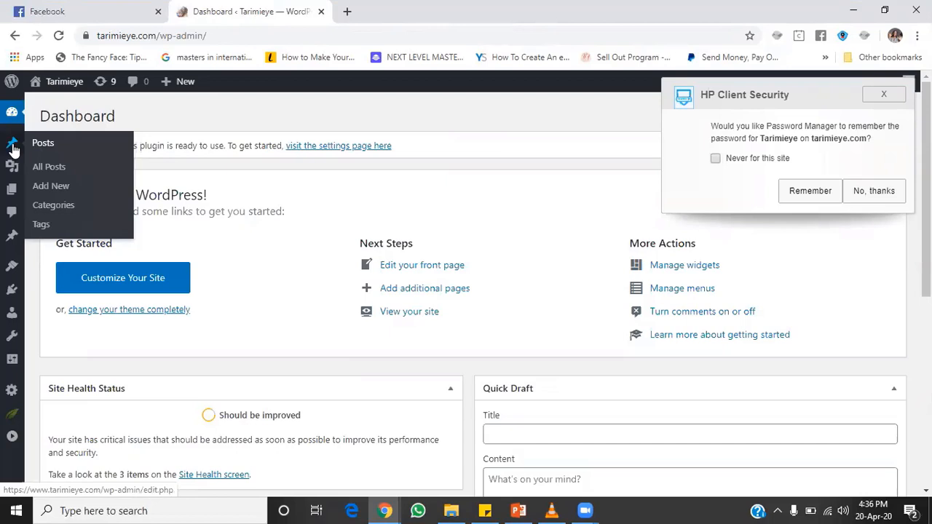
{"action": "left_click", "coordinate": [58, 191]}
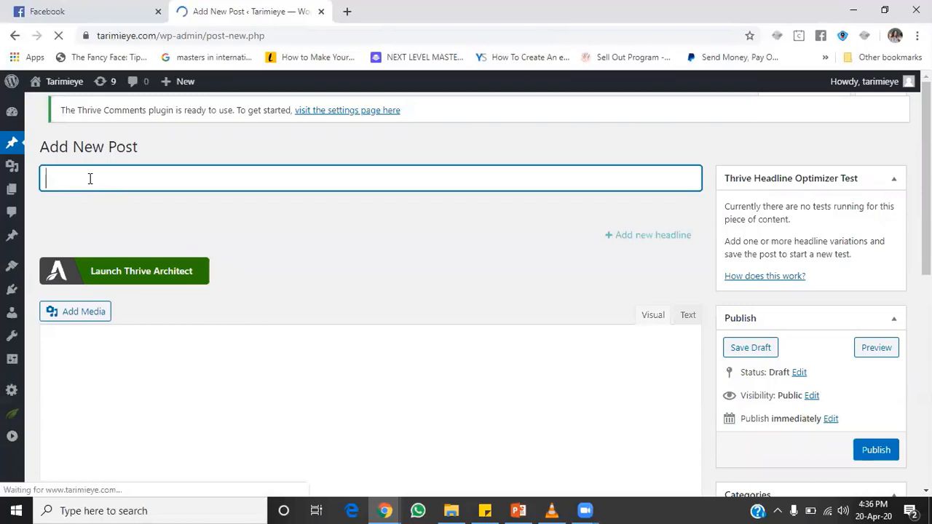
Step: Title the post 'How To Create A New Blog Post in 2020'
{"action": "type", "text": "How T"}
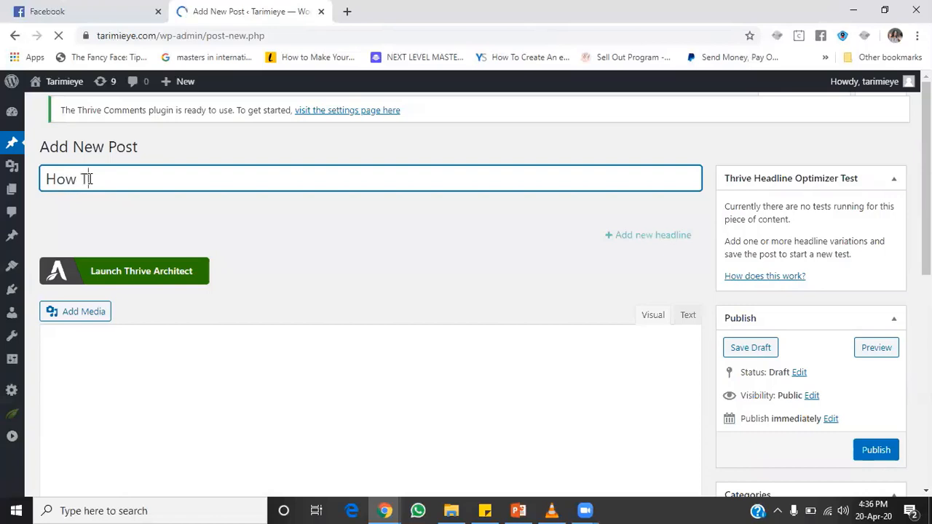
{"action": "type", "text": "o Crea"}
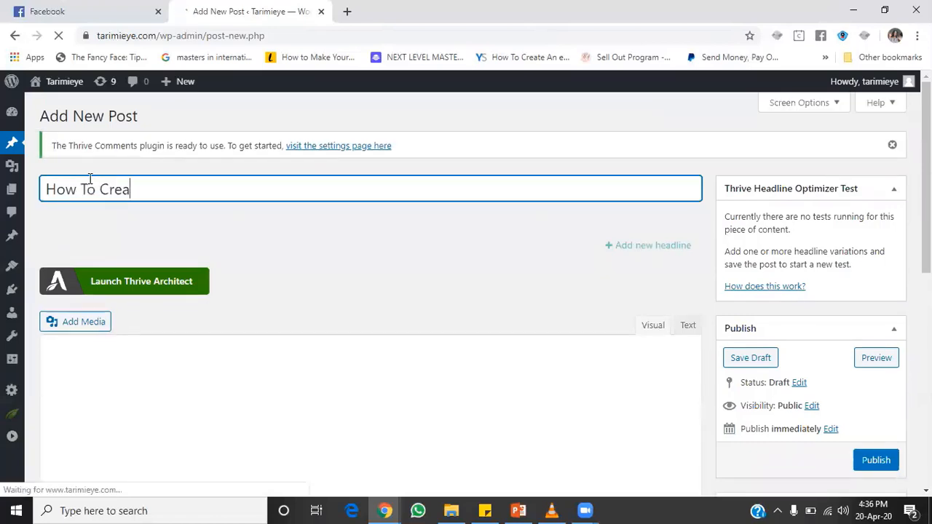
{"action": "type", "text": "te A New"}
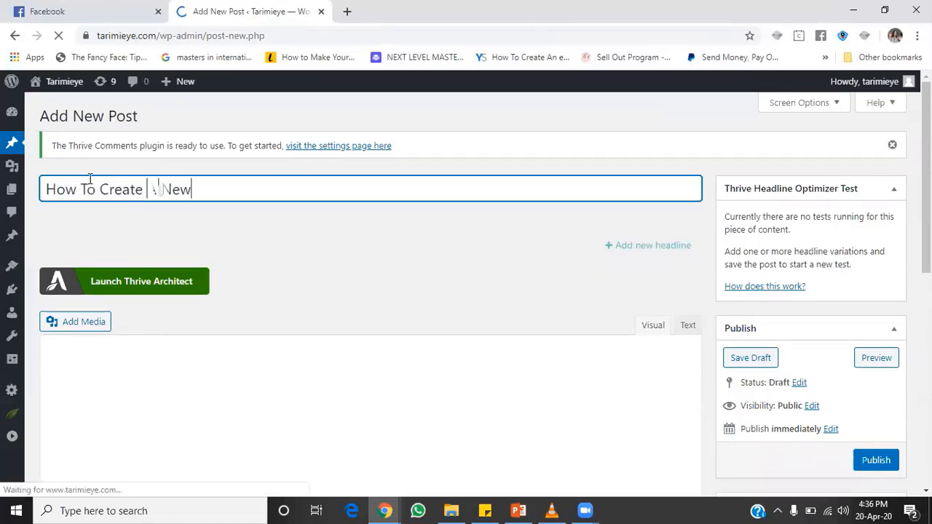
{"action": "type", "text": " Blog P"}
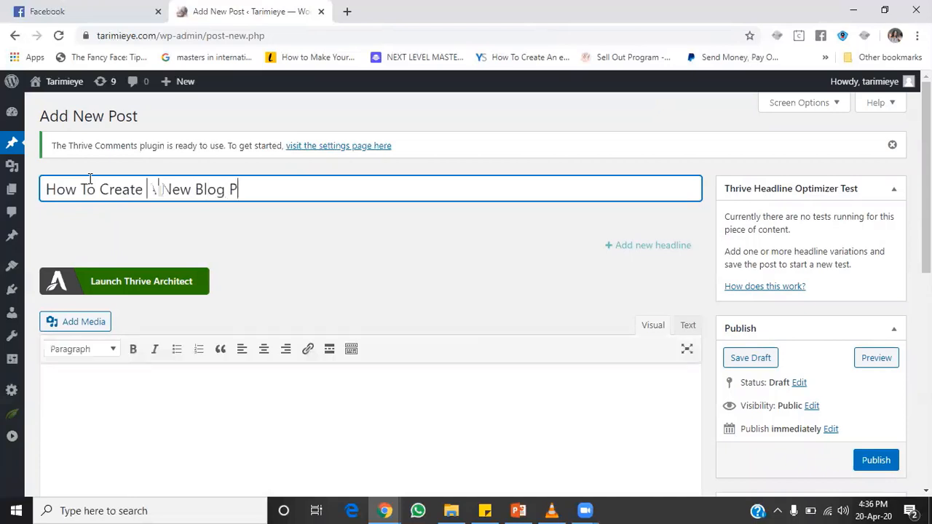
{"action": "type", "text": "ost in 2020"}
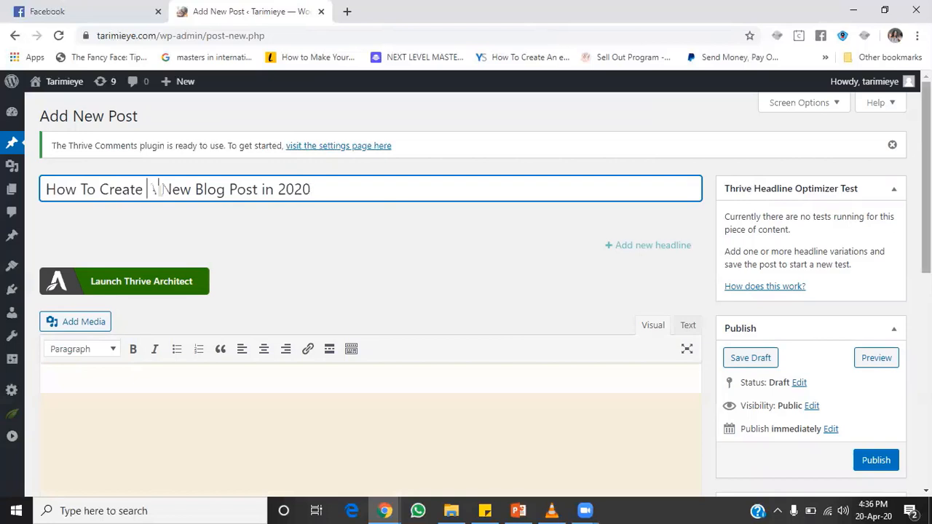
{"action": "scroll", "coordinate": [389, 217], "scroll_direction": "down", "scroll_amount": 2}
Step: Left-align the body and write the opening sentence about learning to create a blog post in 2020
{"action": "left_click", "coordinate": [198, 262]}
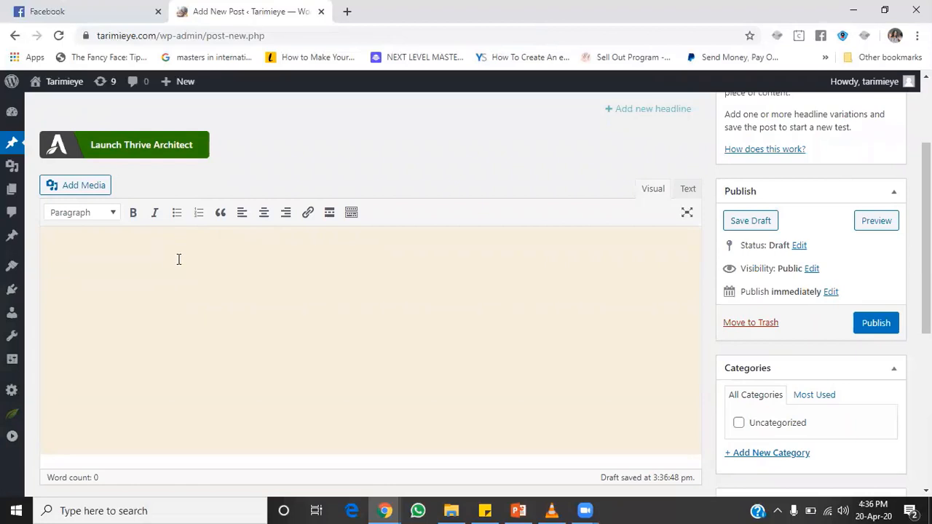
{"action": "left_click", "coordinate": [242, 215]}
{"action": "type", "text": "I know you are here "}
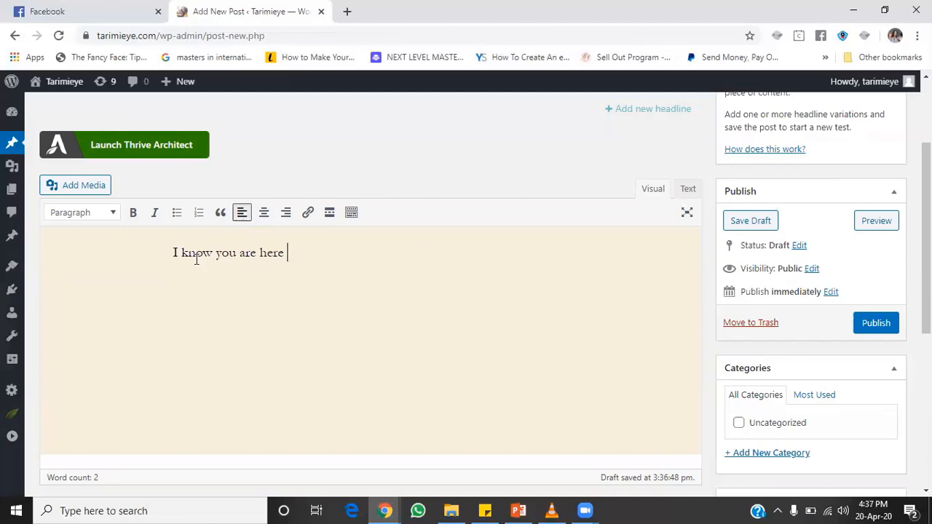
{"action": "type", "text": "because you wan"}
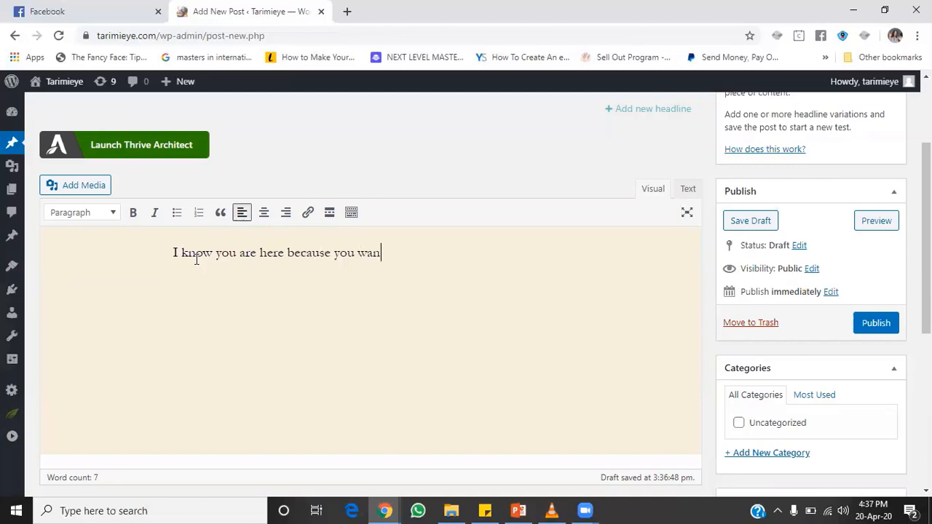
{"action": "type", "text": "t to learn how to "}
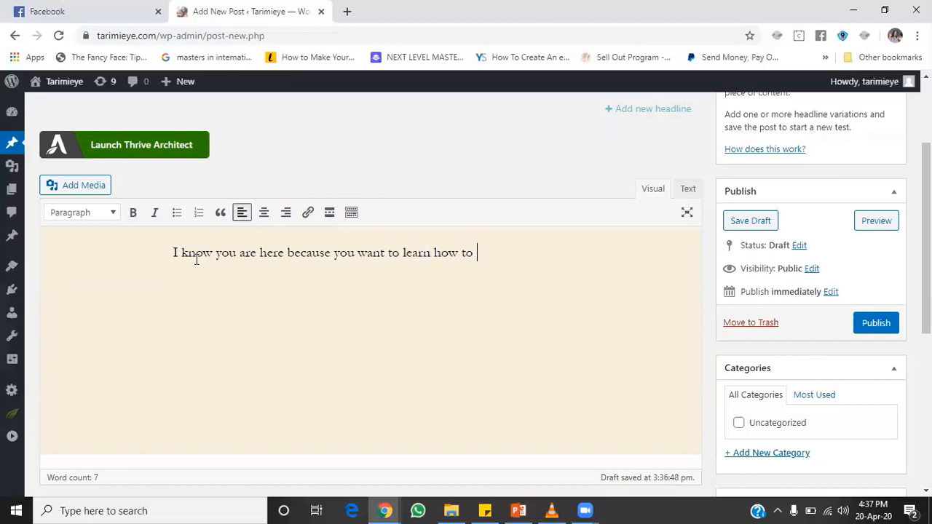
{"action": "type", "text": "create a blog post in 2020."}
{"action": "key", "text": "Return"}
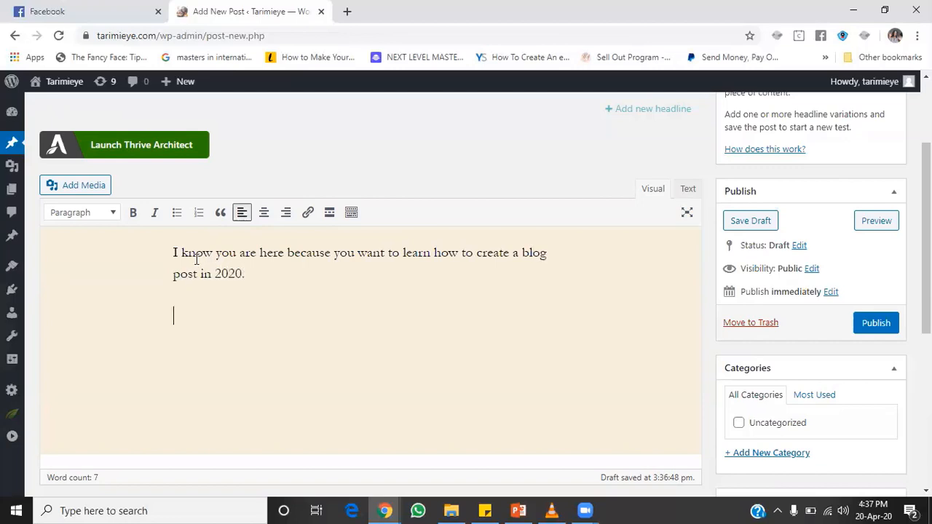
Step: Add the second intro paragraph promising a step-by-step walkthrough, fixing typos as you go
{"action": "type", "text": "Stick aroub"}
{"action": "key", "text": "BackSpace"}
{"action": "type", "text": "nd an"}
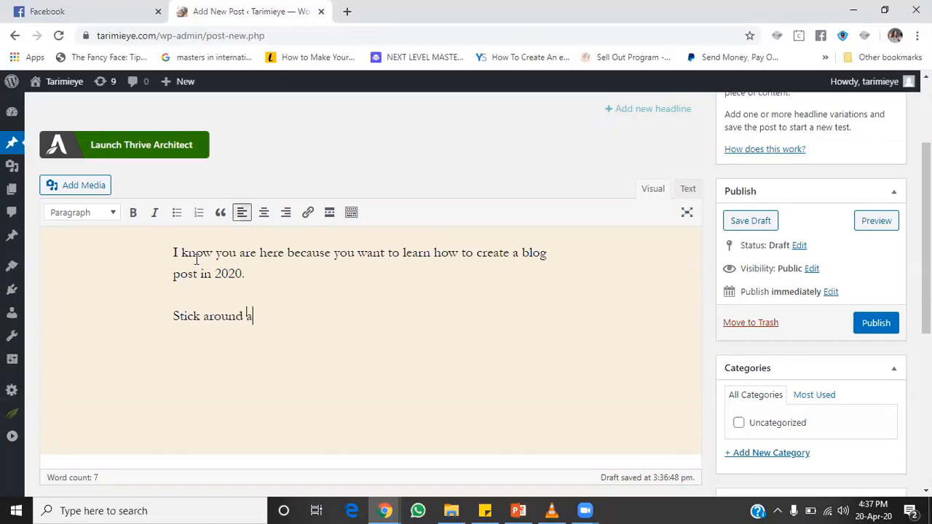
{"action": "key", "text": "BackSpace"}
{"action": "key", "text": "BackSpace"}
{"action": "type", "text": "s I t"}
{"action": "key", "text": "BackSpace"}
{"action": "type", "text": "walk you through s"}
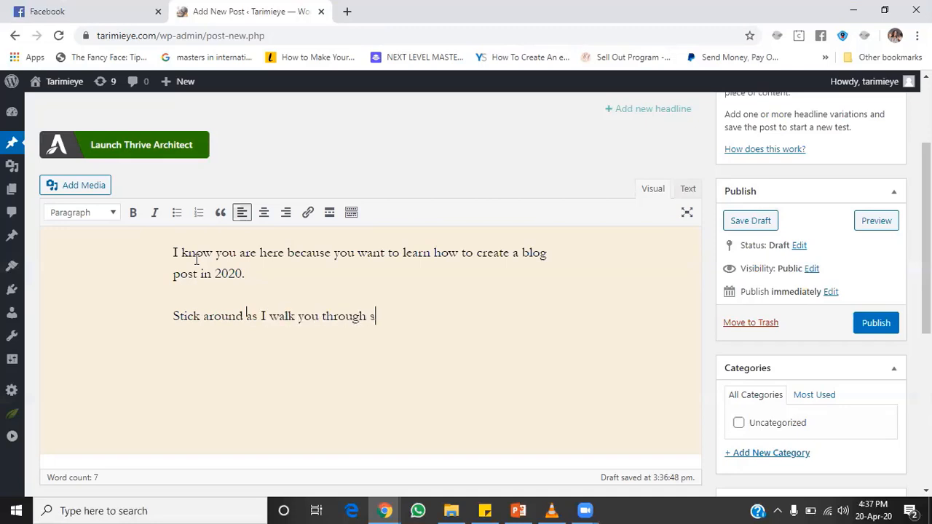
{"action": "type", "text": "tep by step on how yo"}
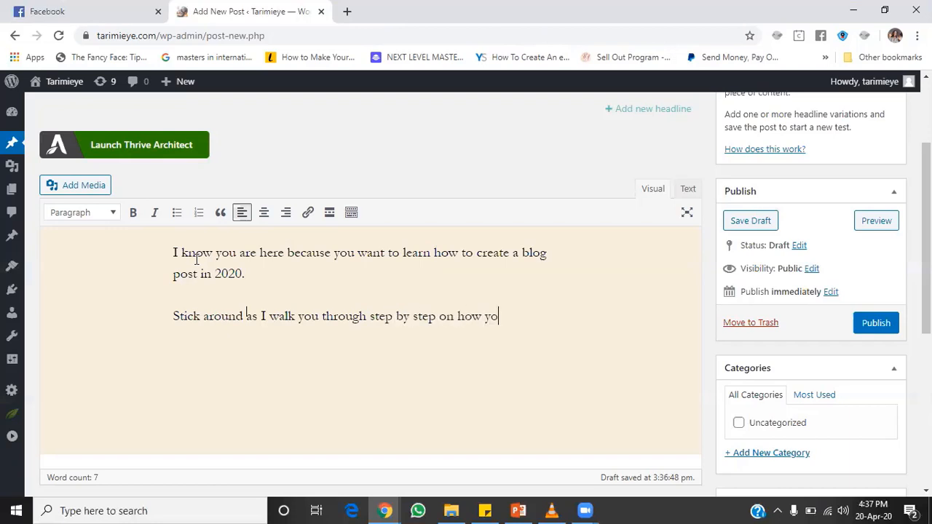
{"action": "type", "text": "u can create a blog "}
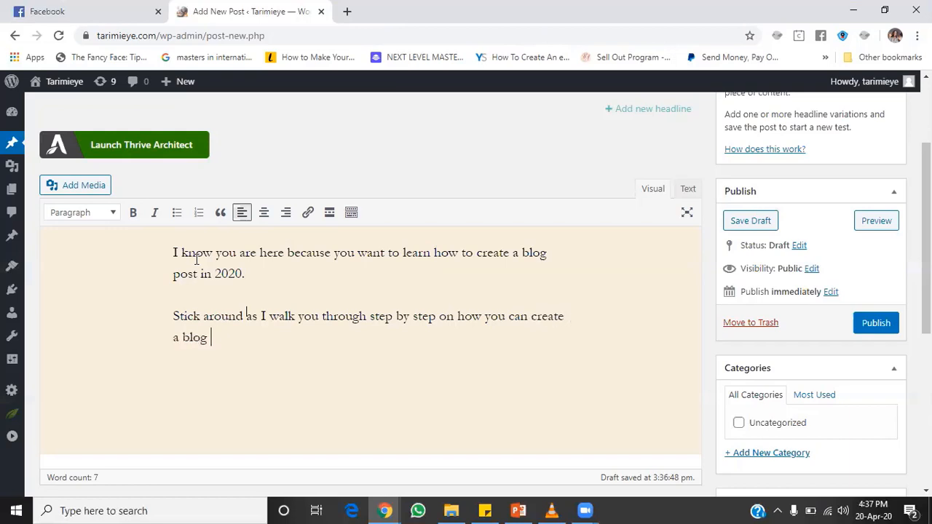
{"action": "type", "text": "post to your w"}
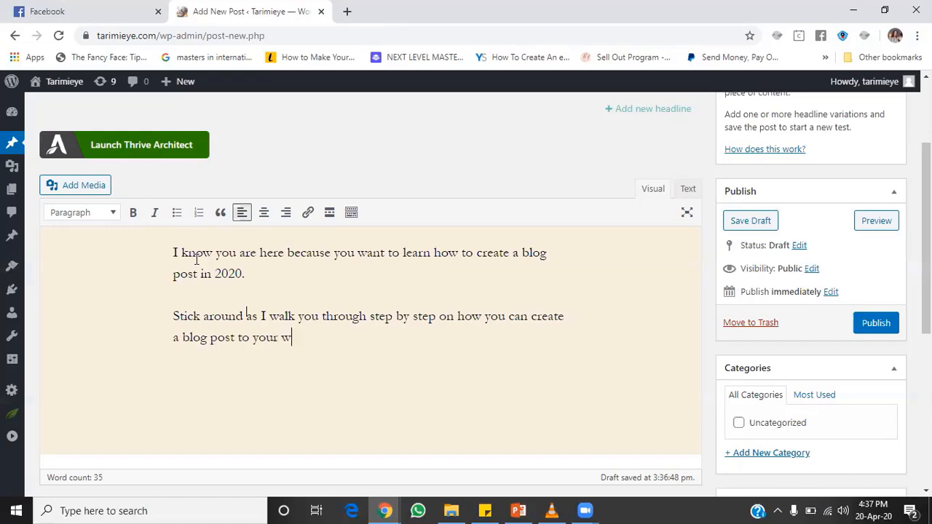
{"action": "type", "text": "ordpress blog."}
{"action": "key", "text": "Return"}
{"action": "key", "text": "Return"}
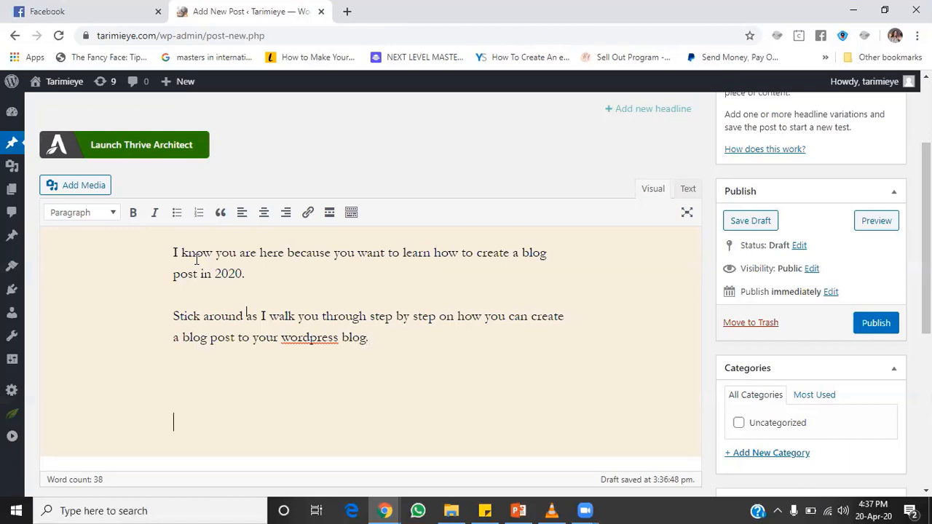
{"action": "scroll", "coordinate": [195, 259], "scroll_direction": "down", "scroll_amount": 1}
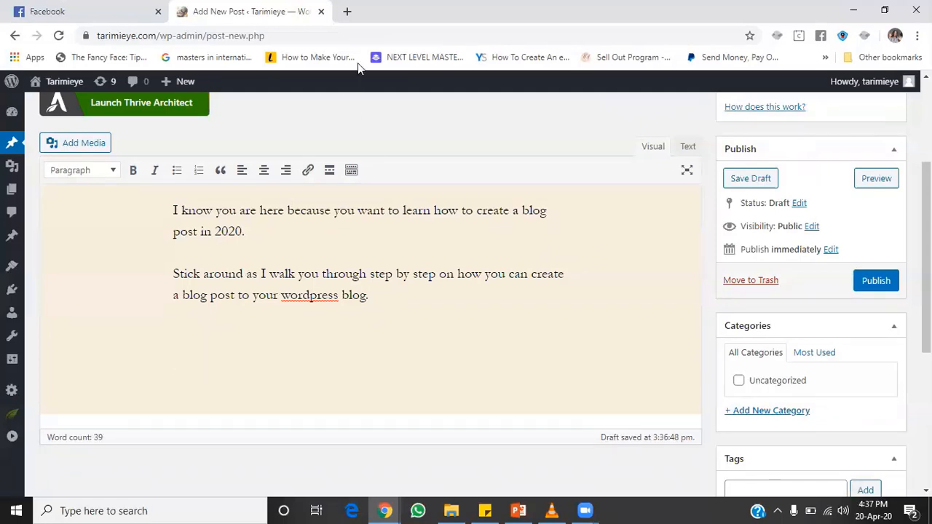
Step: Open canva.com in a new Chrome tab
{"action": "key", "text": "ctrl+t"}
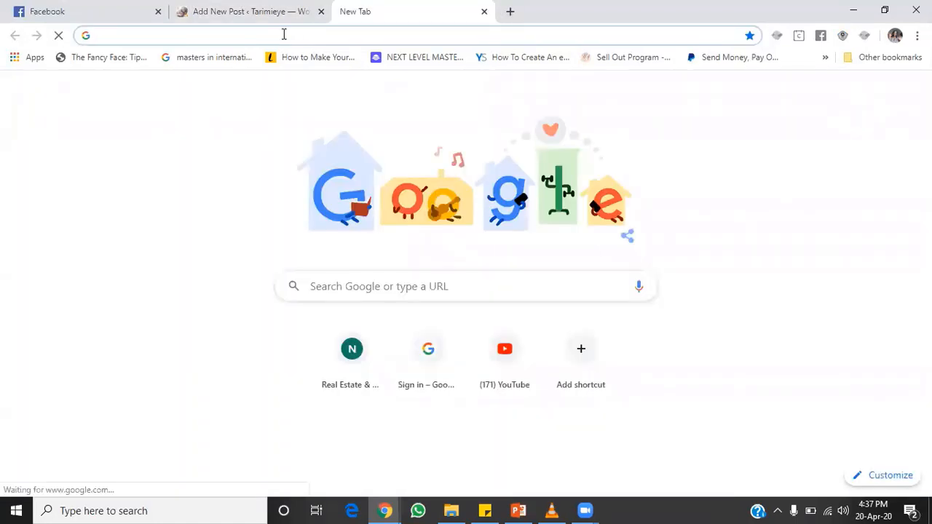
{"action": "type", "text": "canva.c"}
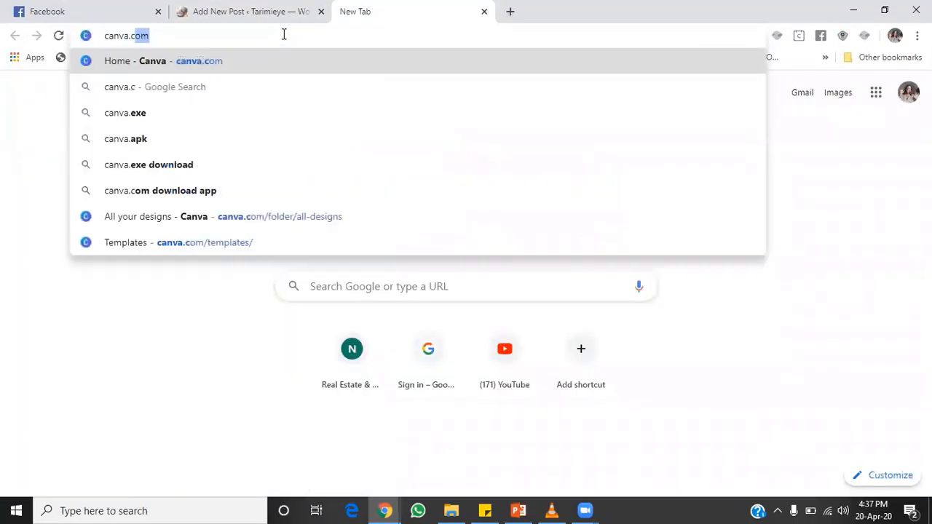
{"action": "type", "text": "om"}
{"action": "key", "text": "Return"}
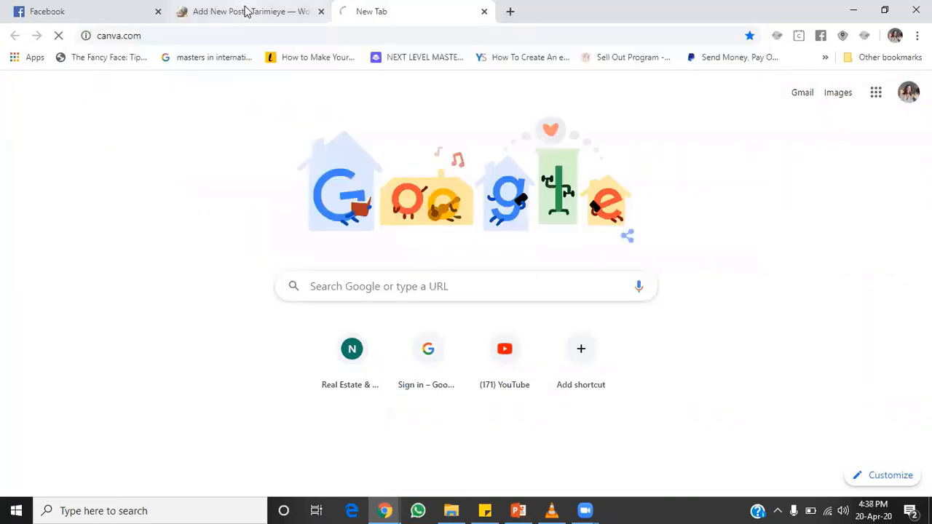
Step: Check the WordPress draft, then bring the Canva home page back to the front
{"action": "left_click", "coordinate": [246, 11]}
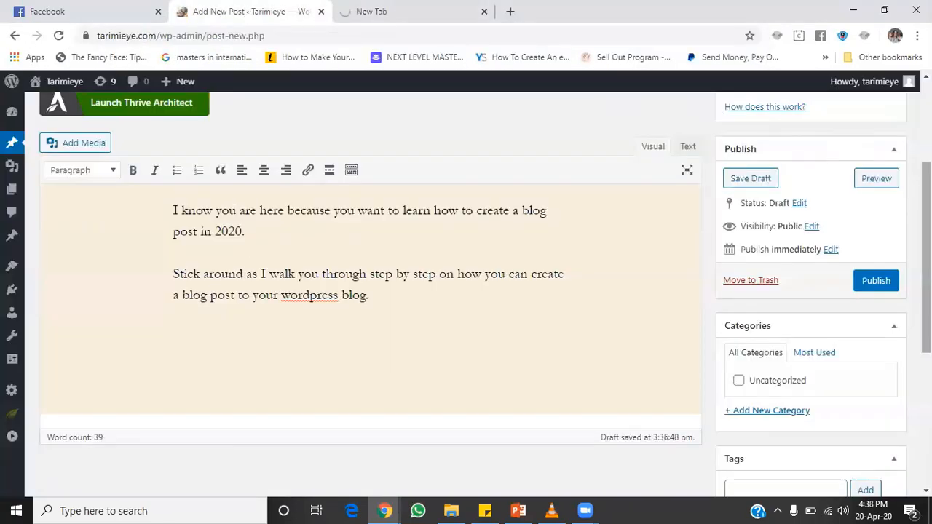
{"action": "scroll", "coordinate": [370, 291], "scroll_direction": "up", "scroll_amount": 3}
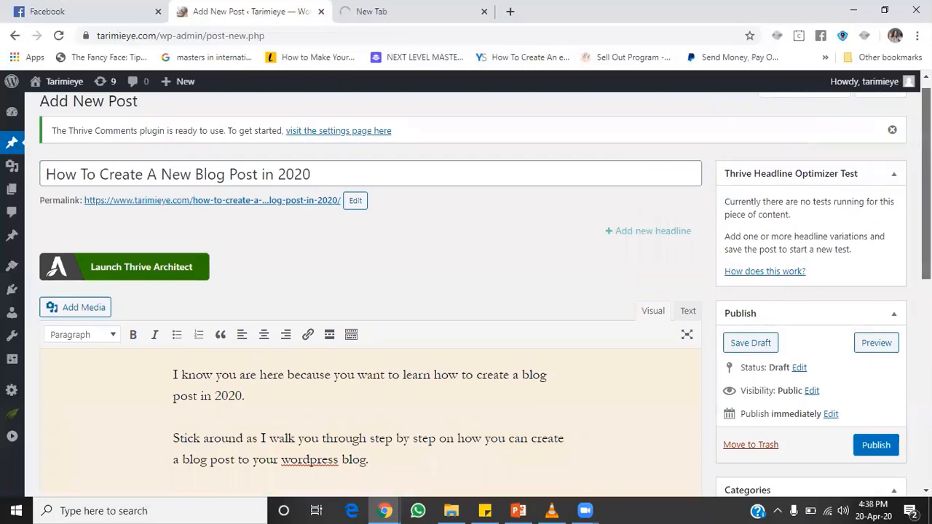
{"action": "scroll", "coordinate": [654, 271], "scroll_direction": "down", "scroll_amount": 2}
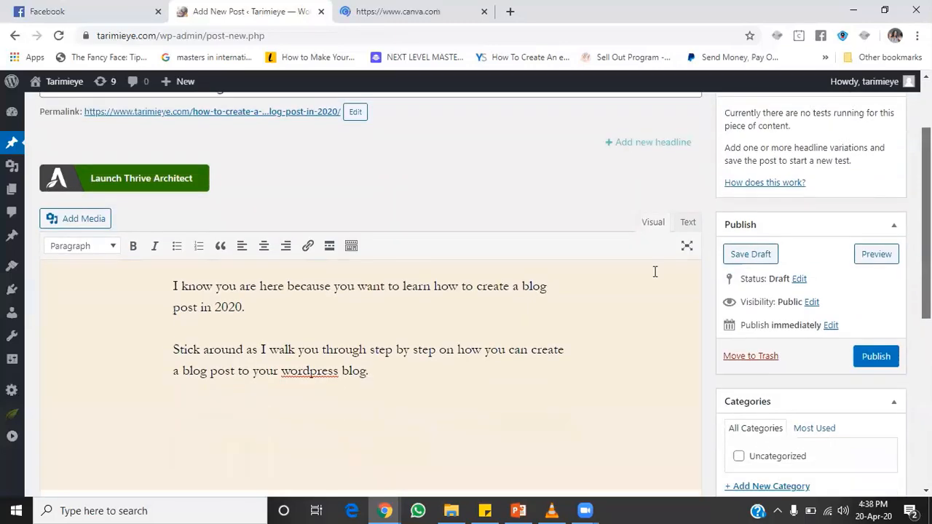
{"action": "left_click", "coordinate": [406, 15]}
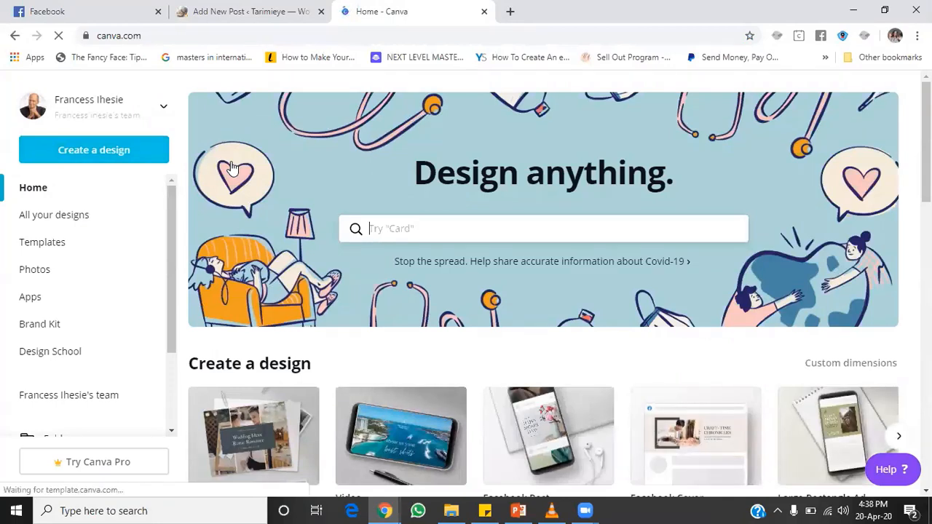
Step: Search Canva for 'blog' and open the Blog Graphic template results
{"action": "left_click", "coordinate": [422, 228]}
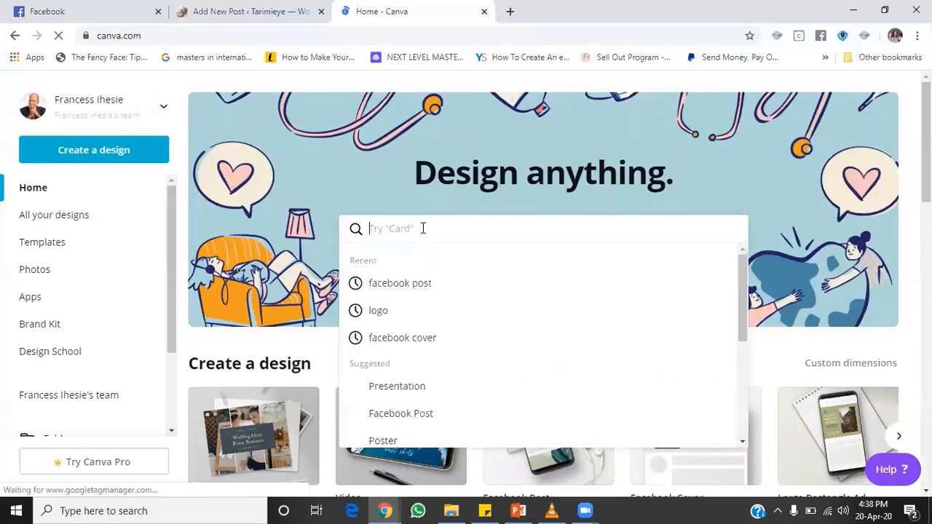
{"action": "type", "text": "blog"}
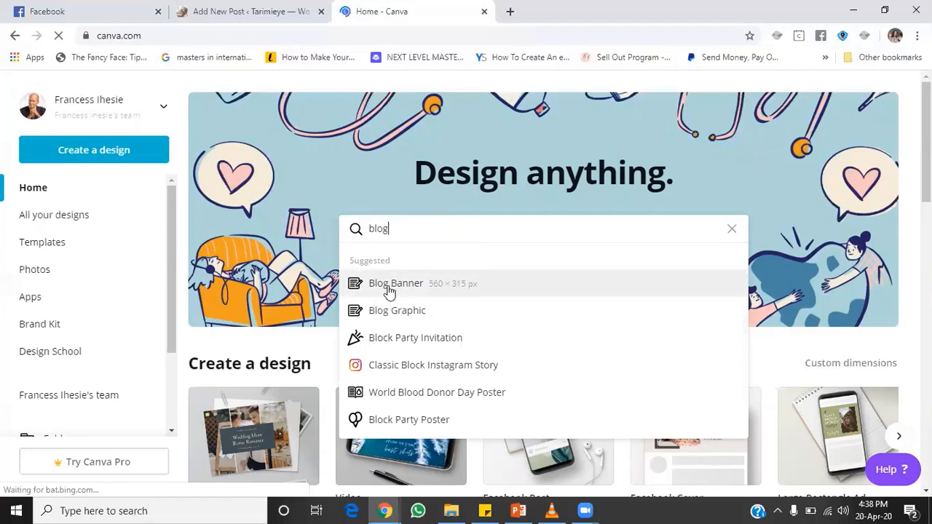
{"action": "left_click", "coordinate": [422, 35]}
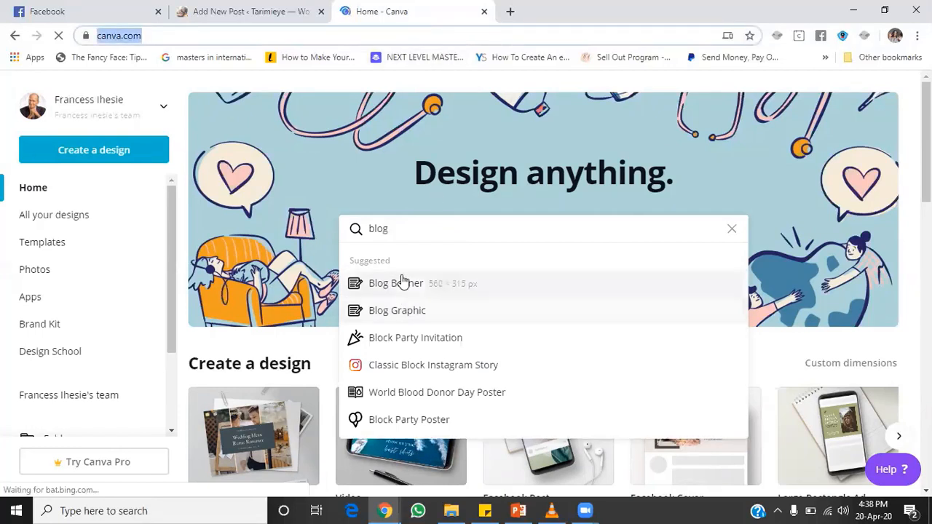
{"action": "left_click", "coordinate": [399, 226]}
{"action": "left_click_drag", "start_coordinate": [425, 229], "coordinate": [312, 231]}
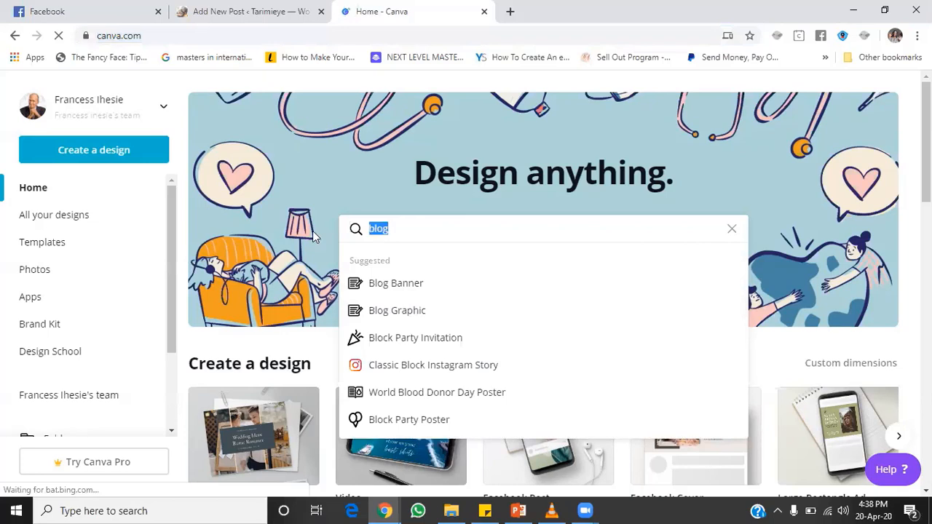
{"action": "key", "text": "BackSpace"}
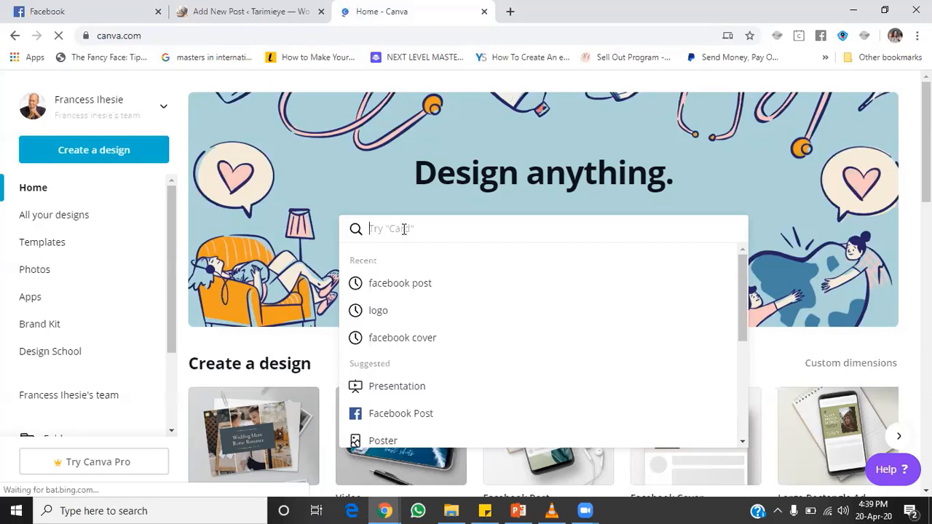
{"action": "type", "text": "blog"}
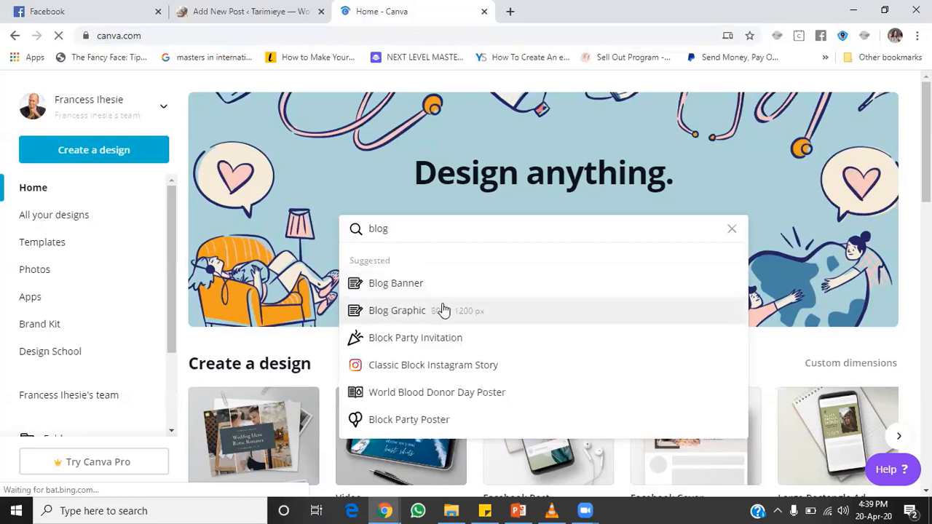
{"action": "left_click", "coordinate": [383, 312]}
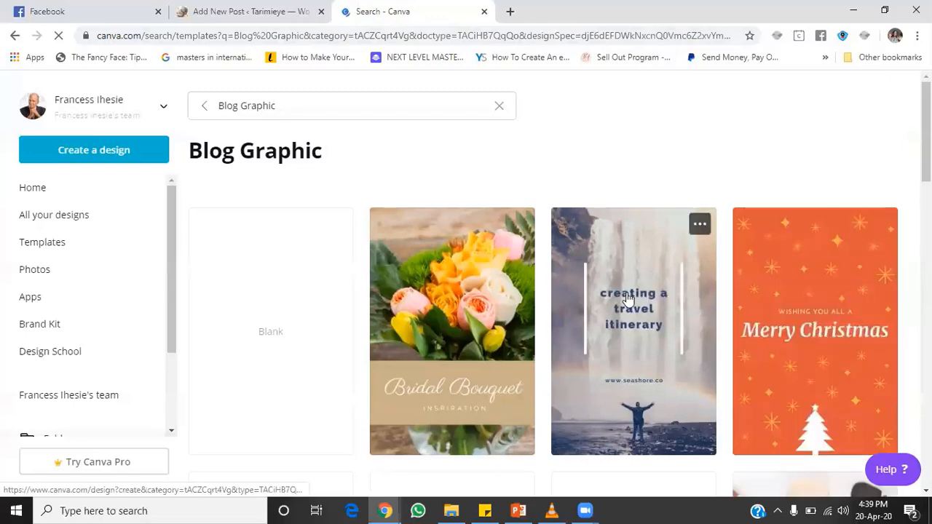
Step: Open the 'creating a travel itinerary' template, close the search tab, and select its heading
{"action": "left_click", "coordinate": [642, 297]}
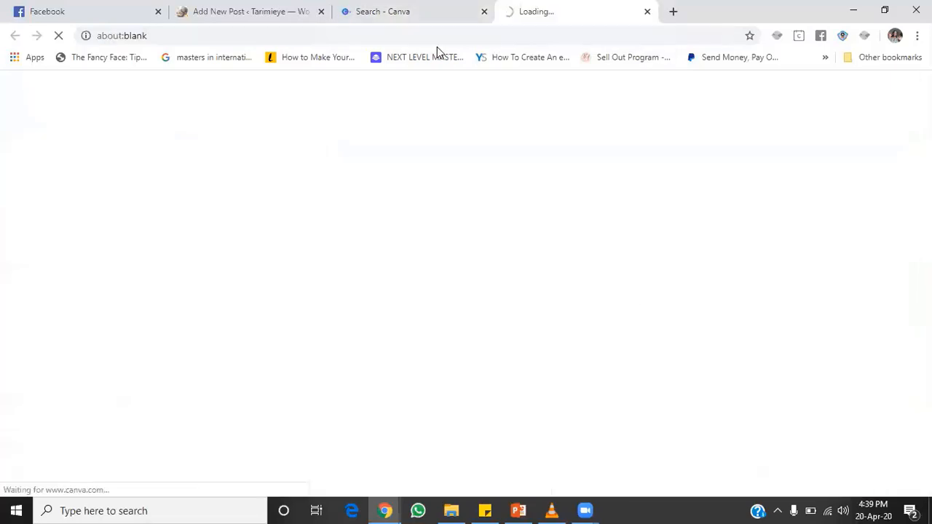
{"action": "left_click", "coordinate": [477, 11]}
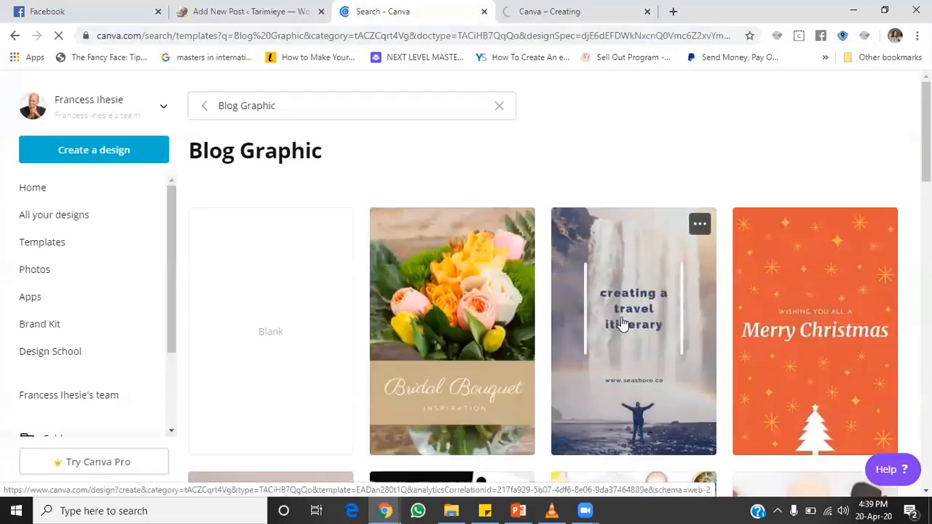
{"action": "left_click", "coordinate": [484, 11]}
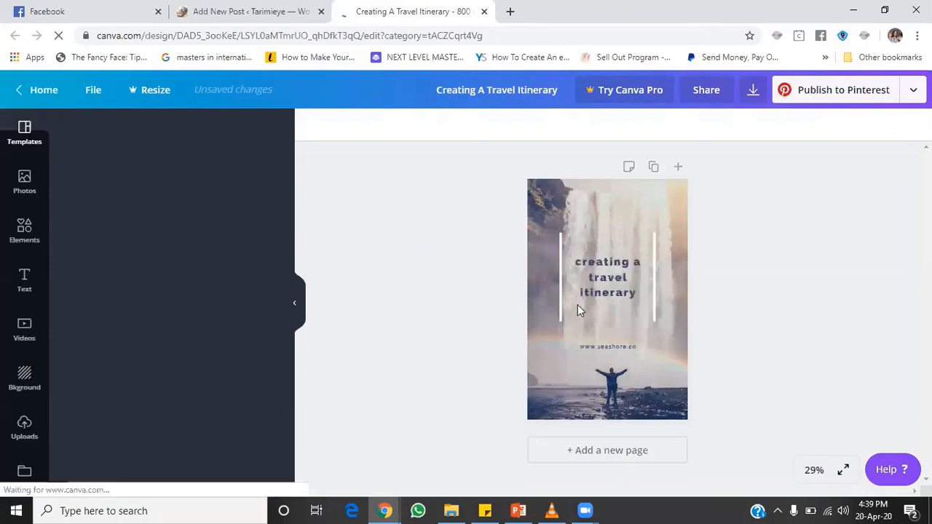
{"action": "left_click", "coordinate": [596, 289]}
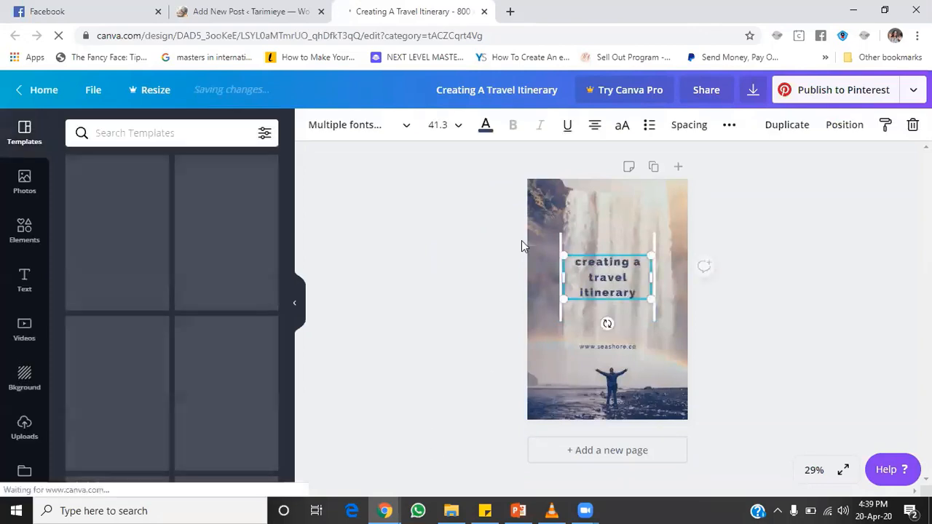
Step: Copy the WordPress post title 'How To Create A New Blog Post in 2020' and return to Canva
{"action": "left_click", "coordinate": [231, 13]}
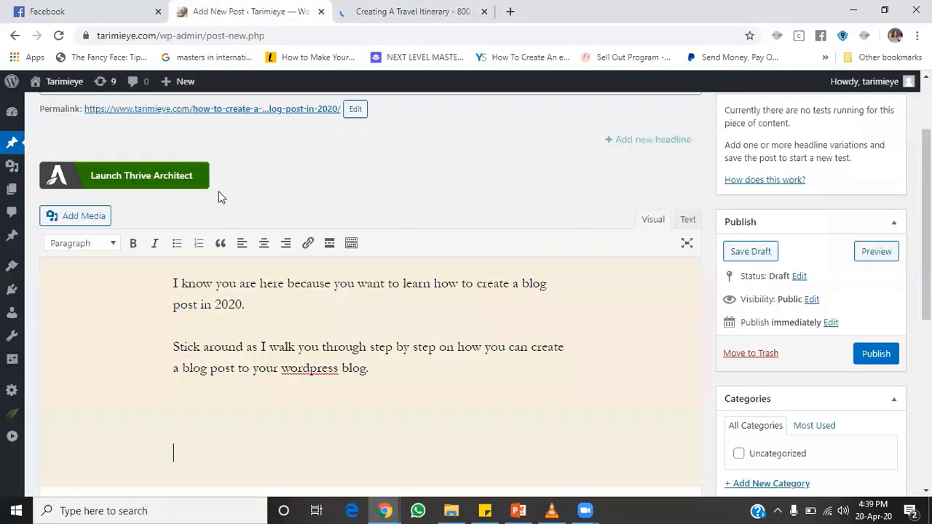
{"action": "scroll", "coordinate": [926, 226], "scroll_direction": "up", "scroll_amount": 2}
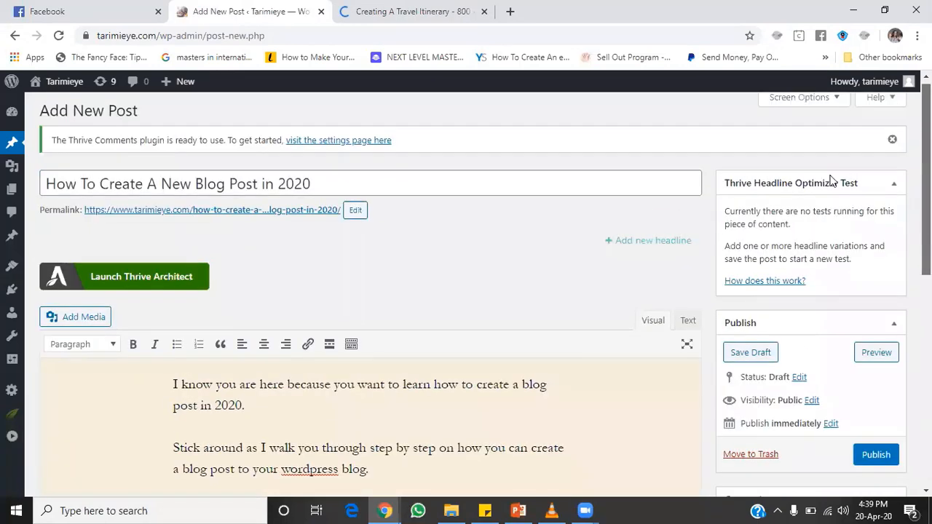
{"action": "left_click", "coordinate": [320, 179]}
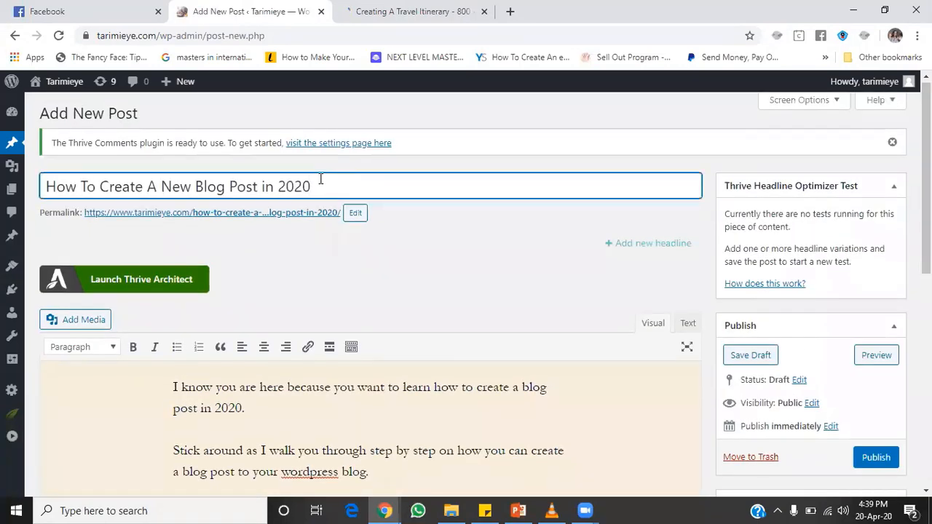
{"action": "triple_click", "coordinate": [320, 179]}
{"action": "key", "text": "ctrl+c"}
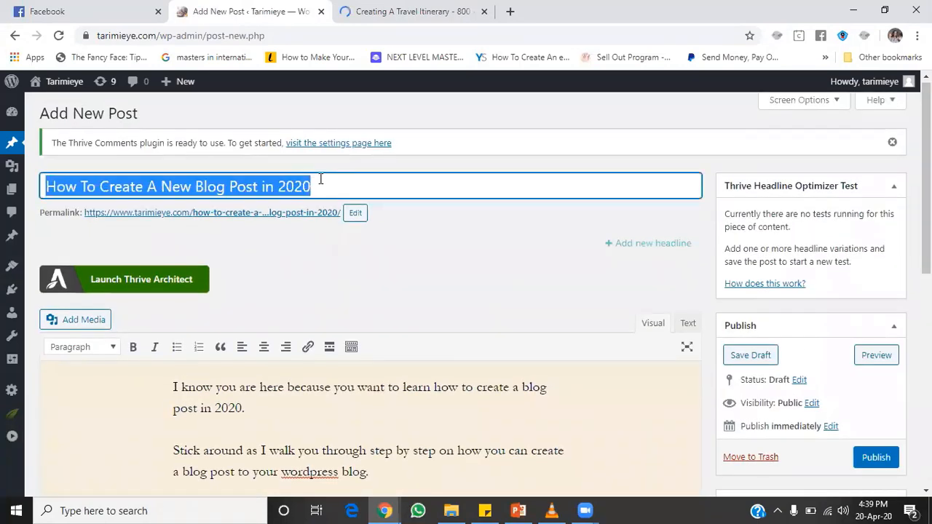
{"action": "left_click", "coordinate": [416, 11]}
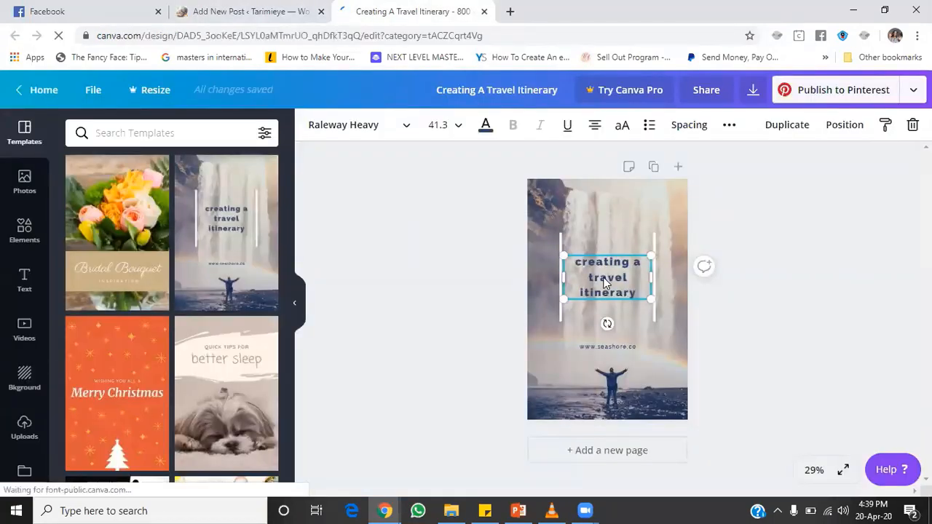
Step: Paste the post title into the Canva heading, then enlarge and reposition it across the photo
{"action": "key", "text": "ctrl+v"}
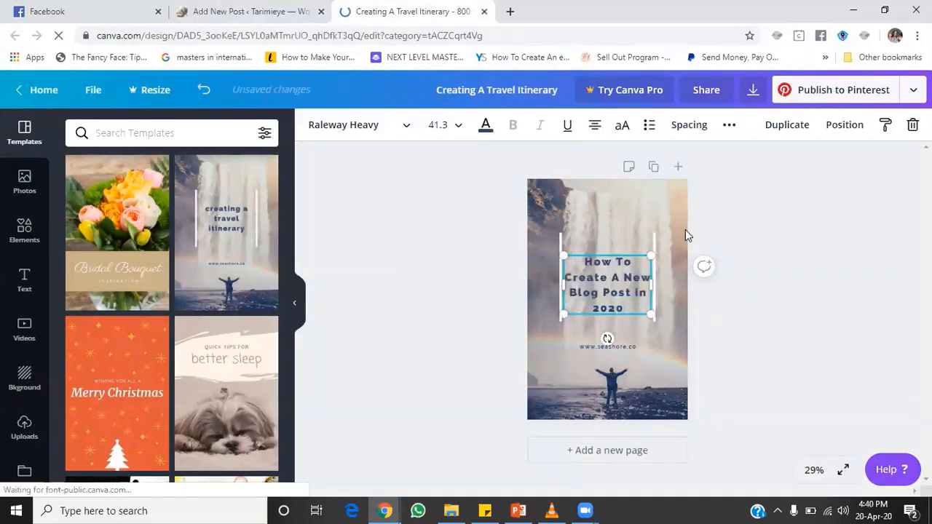
{"action": "left_click_drag", "start_coordinate": [648, 255], "coordinate": [698, 223]}
{"action": "left_click_drag", "start_coordinate": [630, 220], "coordinate": [607, 206]}
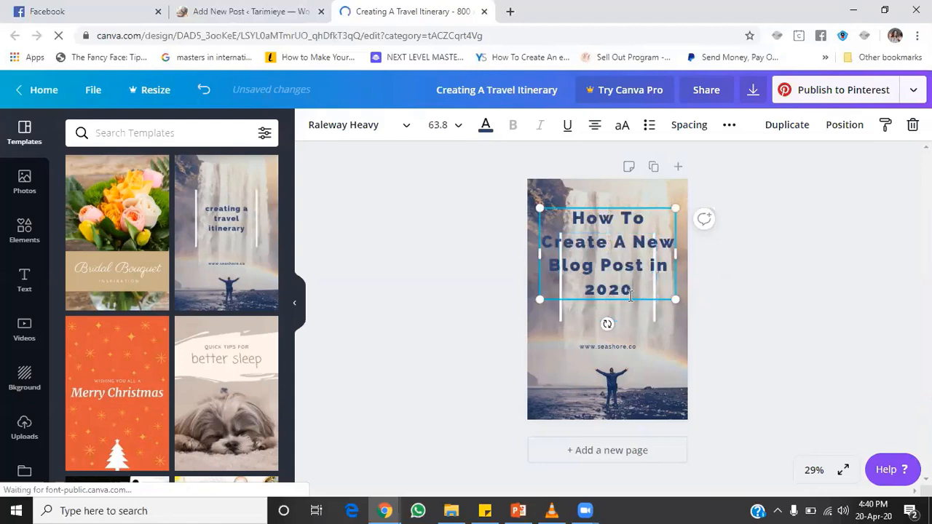
{"action": "left_click_drag", "start_coordinate": [670, 297], "coordinate": [701, 347]}
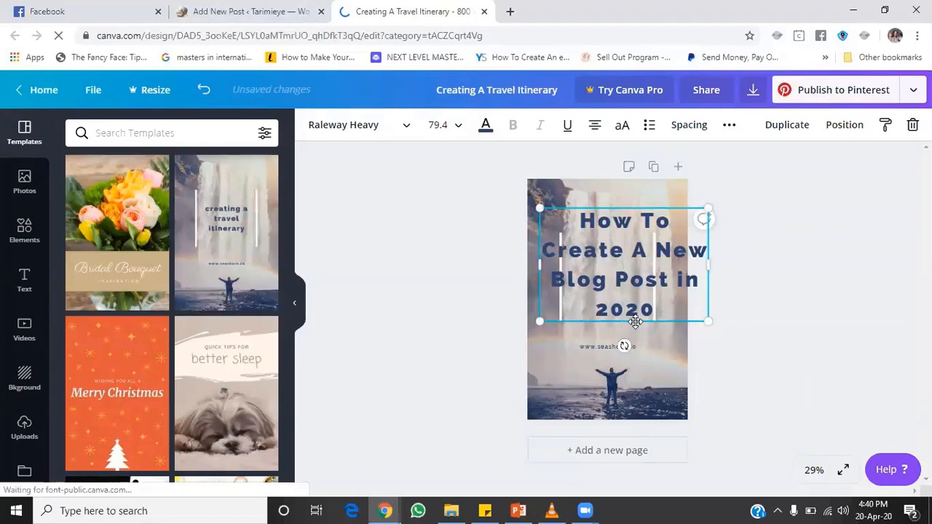
{"action": "left_click_drag", "start_coordinate": [634, 322], "coordinate": [624, 318]}
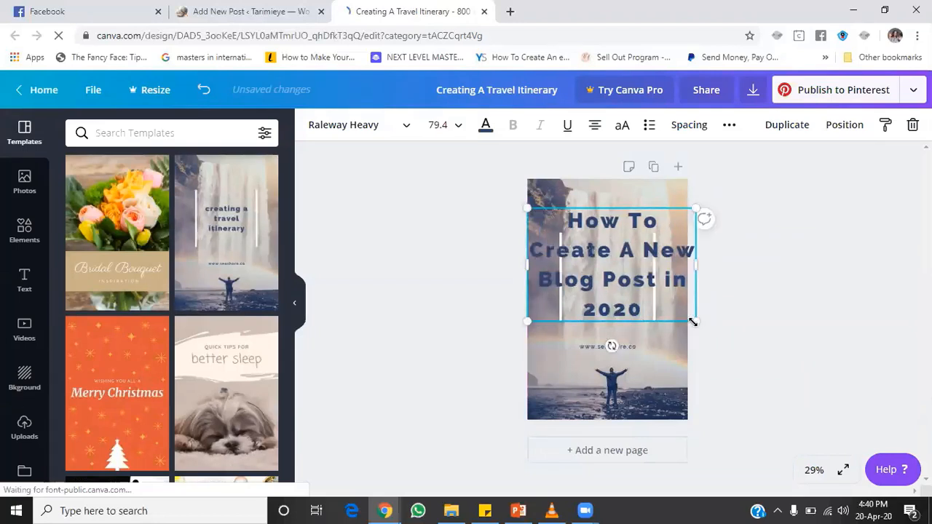
{"action": "left_click_drag", "start_coordinate": [693, 322], "coordinate": [679, 311]}
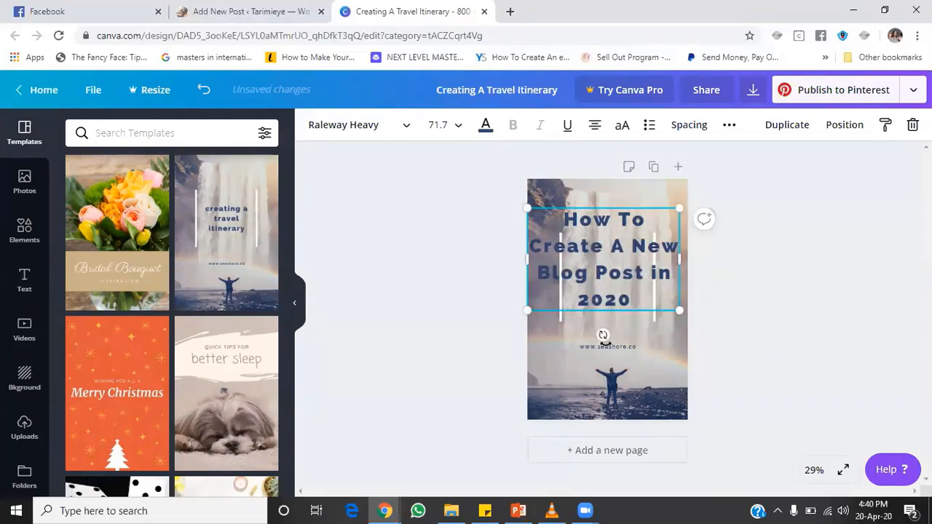
{"action": "left_click", "coordinate": [609, 347]}
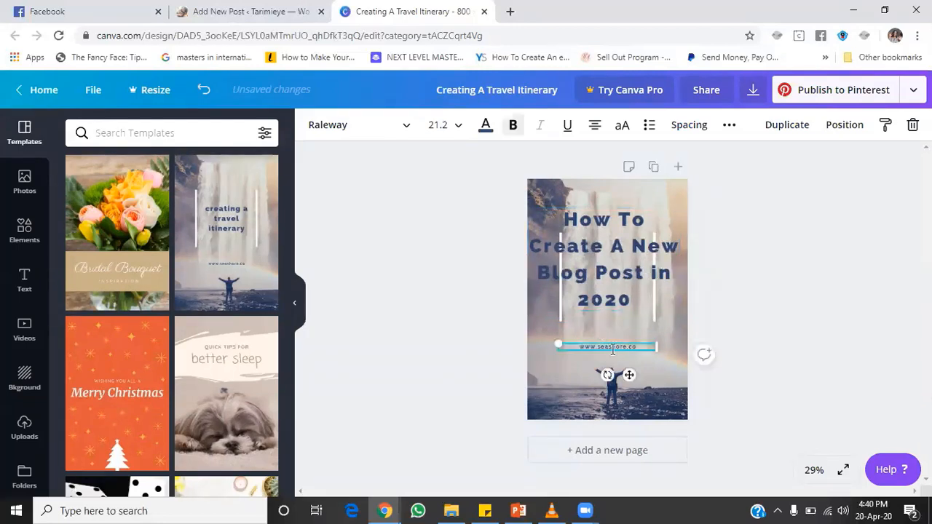
{"action": "double_click", "coordinate": [612, 348]}
{"action": "type", "text": "tarimieye"}
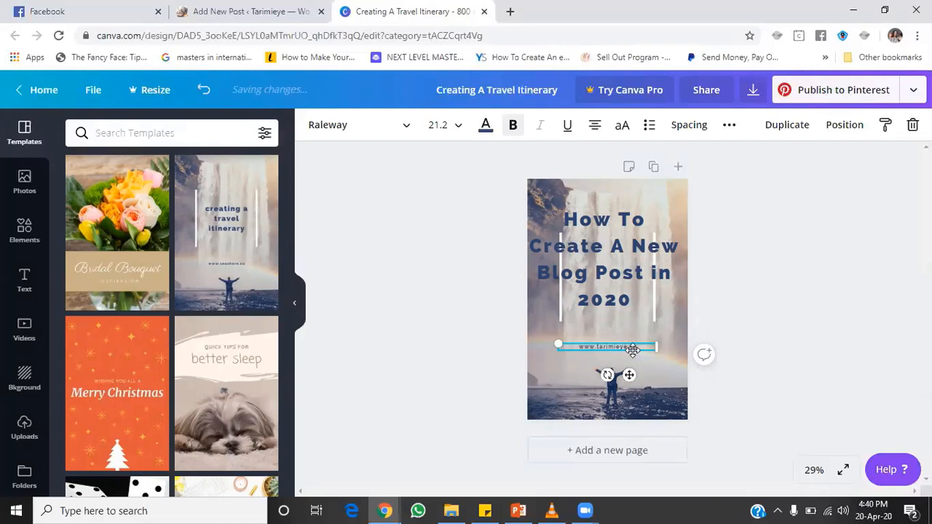
{"action": "type", "text": "m"}
{"action": "left_click", "coordinate": [760, 317]}
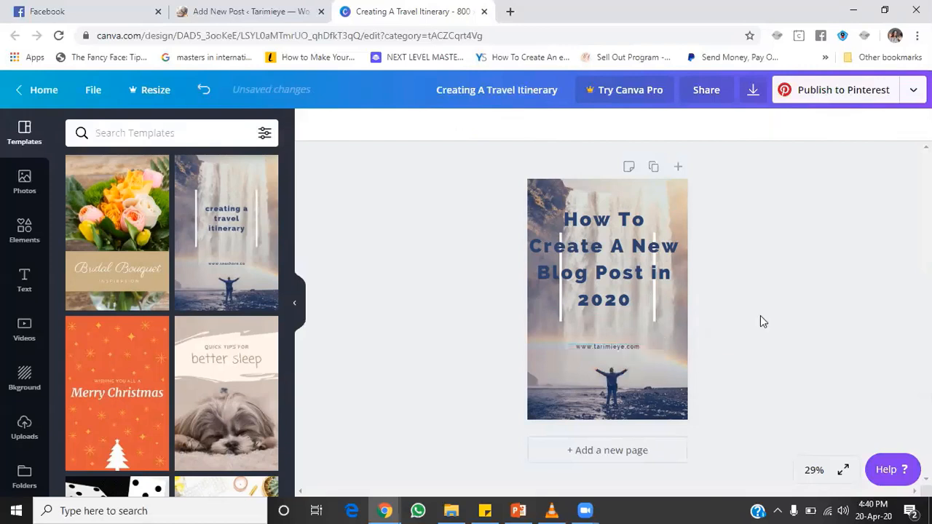
{"action": "left_click", "coordinate": [643, 346]}
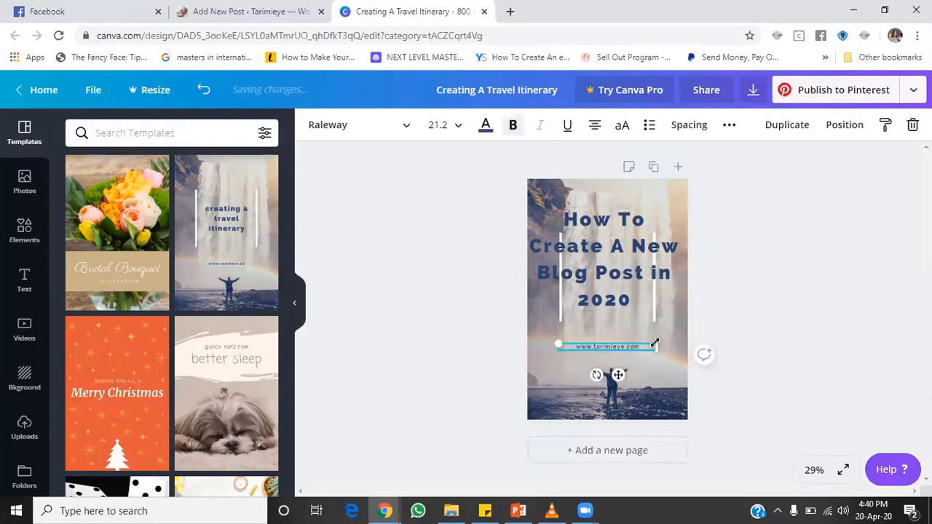
{"action": "left_click_drag", "start_coordinate": [657, 340], "coordinate": [686, 343]}
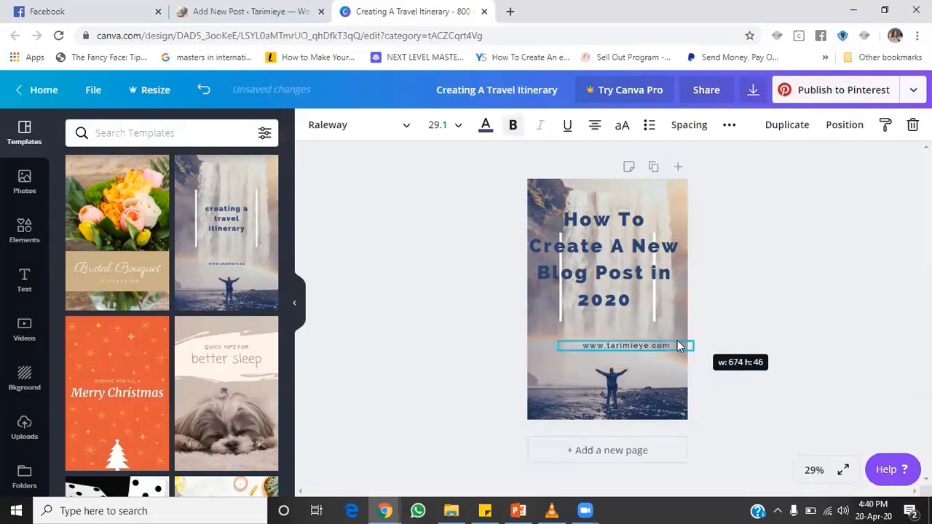
{"action": "left_click", "coordinate": [636, 346]}
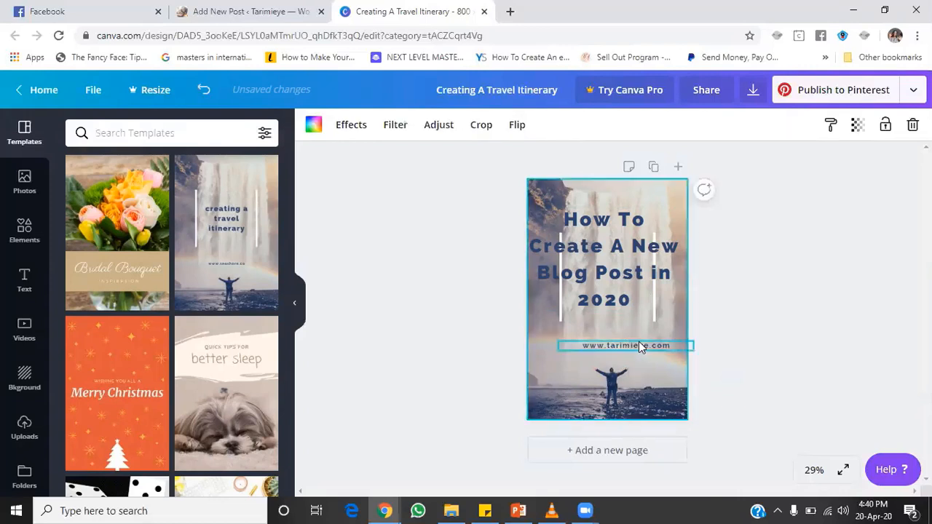
{"action": "left_click", "coordinate": [639, 343]}
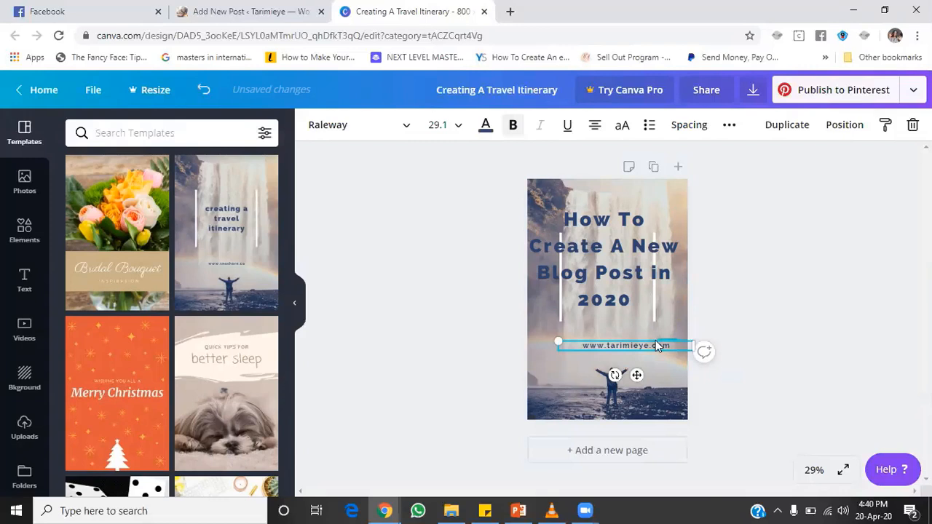
{"action": "left_click", "coordinate": [649, 340]}
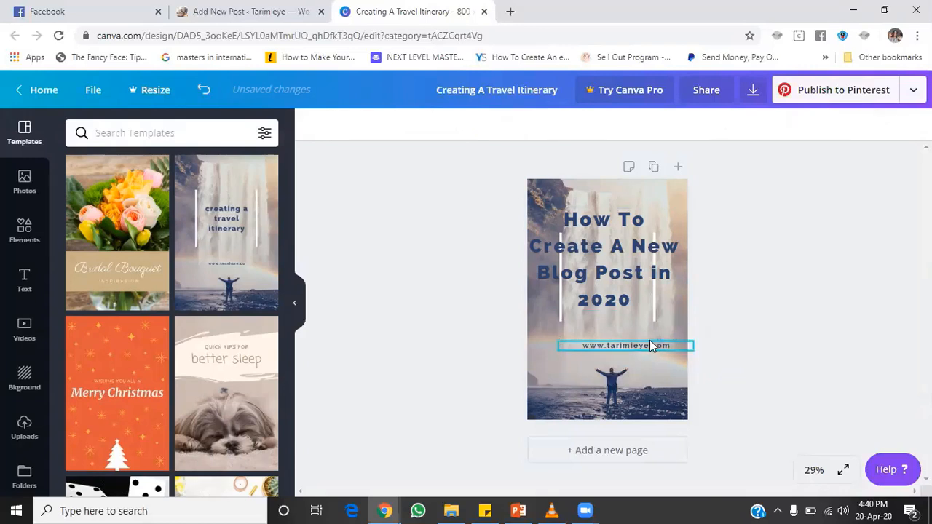
{"action": "left_click", "coordinate": [663, 345]}
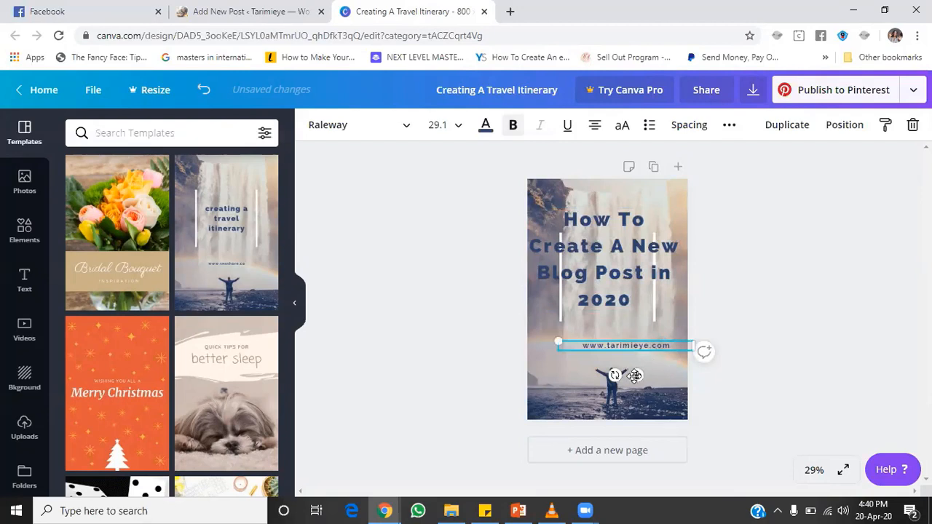
{"action": "left_click_drag", "start_coordinate": [633, 377], "coordinate": [618, 387]}
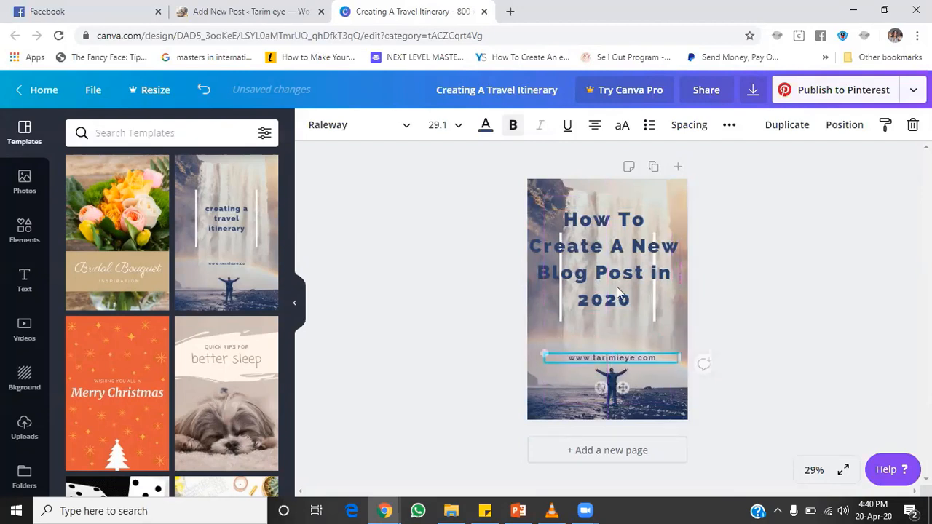
{"action": "left_click", "coordinate": [617, 287]}
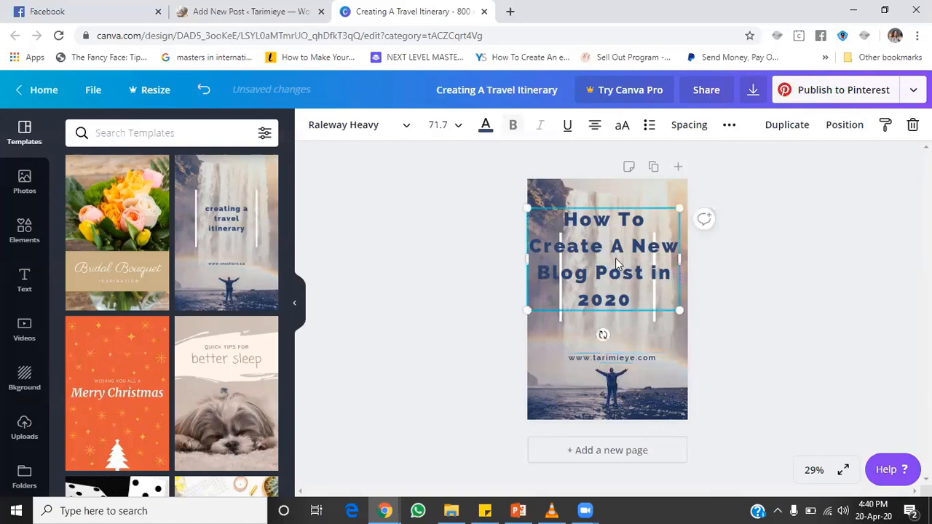
{"action": "left_click", "coordinate": [629, 188]}
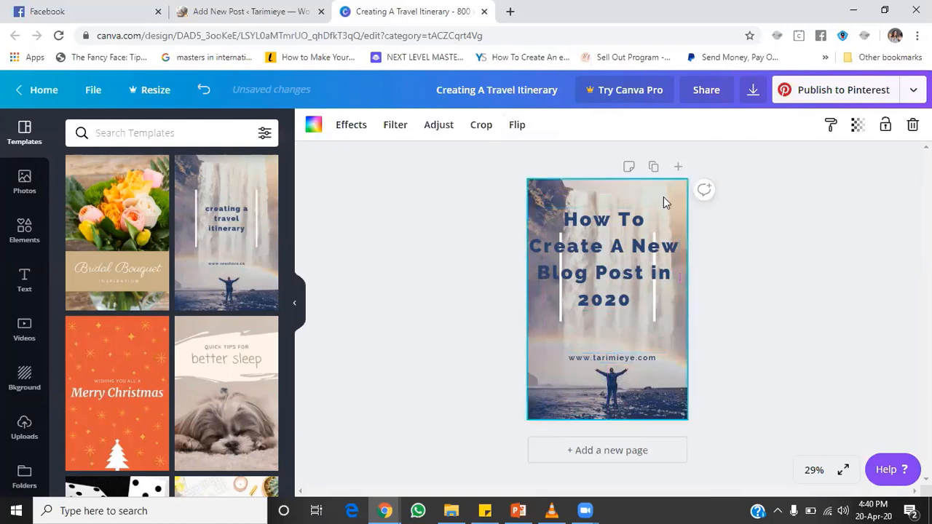
{"action": "left_click", "coordinate": [187, 211]}
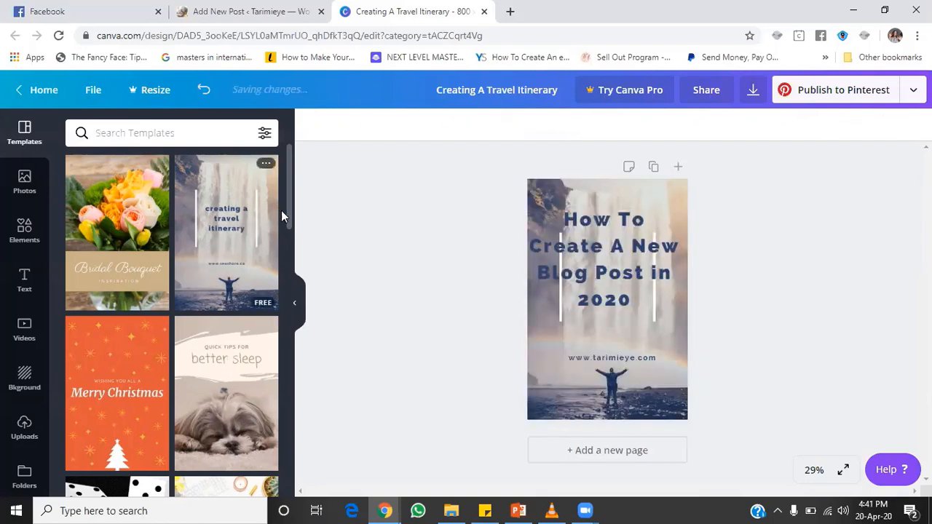
{"action": "scroll", "coordinate": [290, 240], "scroll_direction": "down", "scroll_amount": 1}
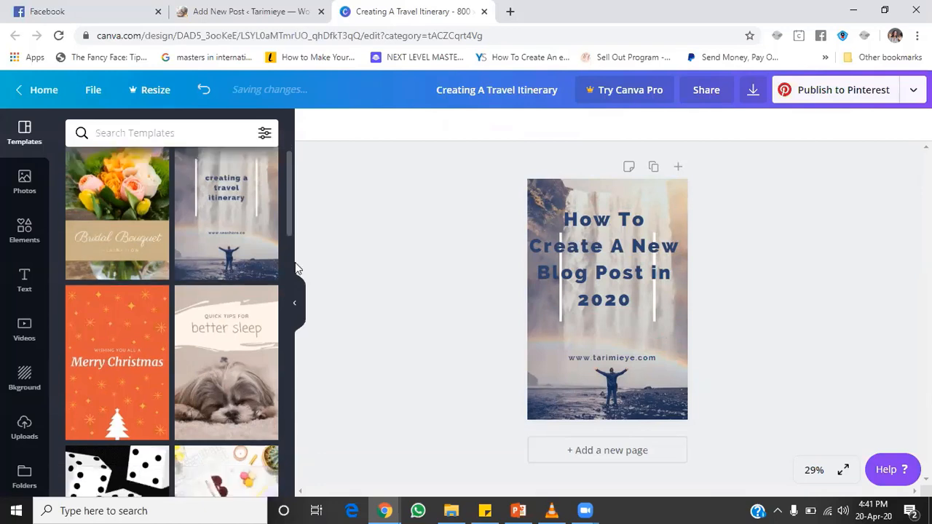
{"action": "scroll", "coordinate": [291, 270], "scroll_direction": "down", "scroll_amount": 2}
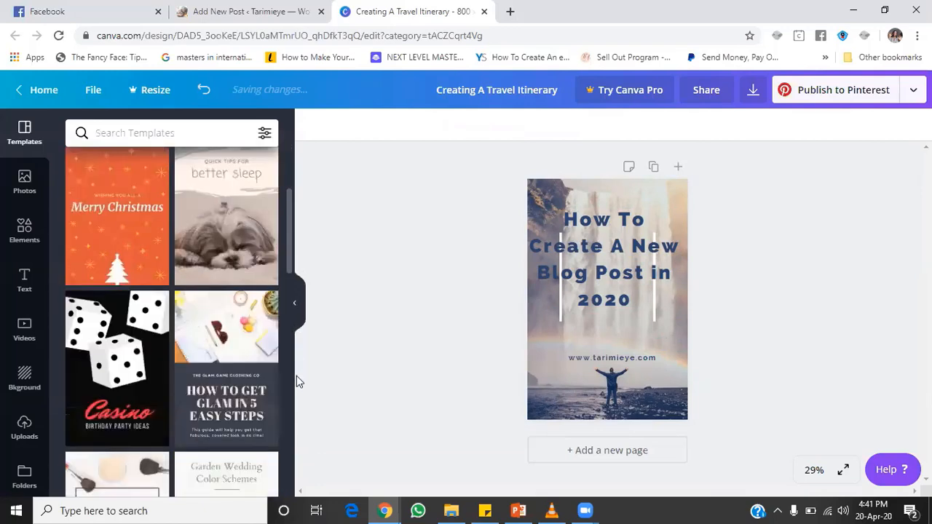
{"action": "scroll", "coordinate": [296, 379], "scroll_direction": "down", "scroll_amount": 2}
{"action": "scroll", "coordinate": [290, 458], "scroll_direction": "down", "scroll_amount": 2}
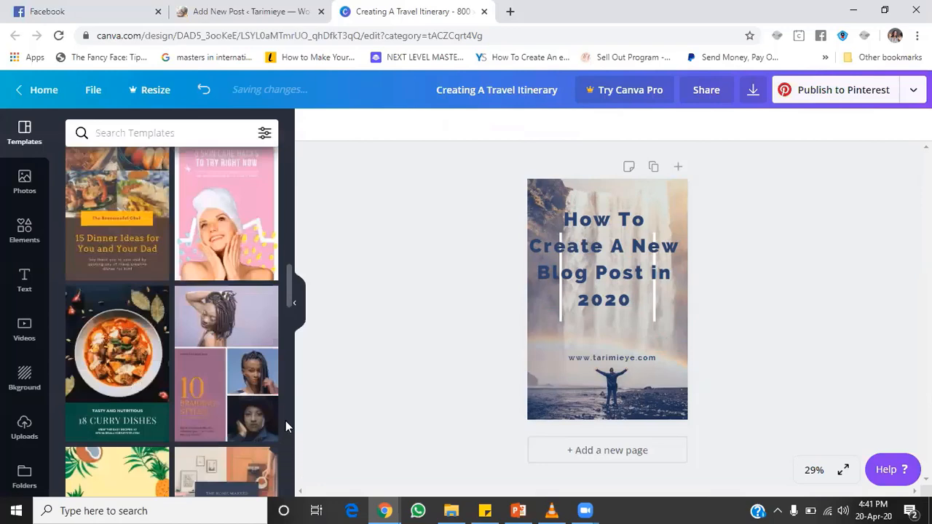
{"action": "scroll", "coordinate": [285, 418], "scroll_direction": "up", "scroll_amount": 1}
{"action": "scroll", "coordinate": [285, 466], "scroll_direction": "down", "scroll_amount": 10}
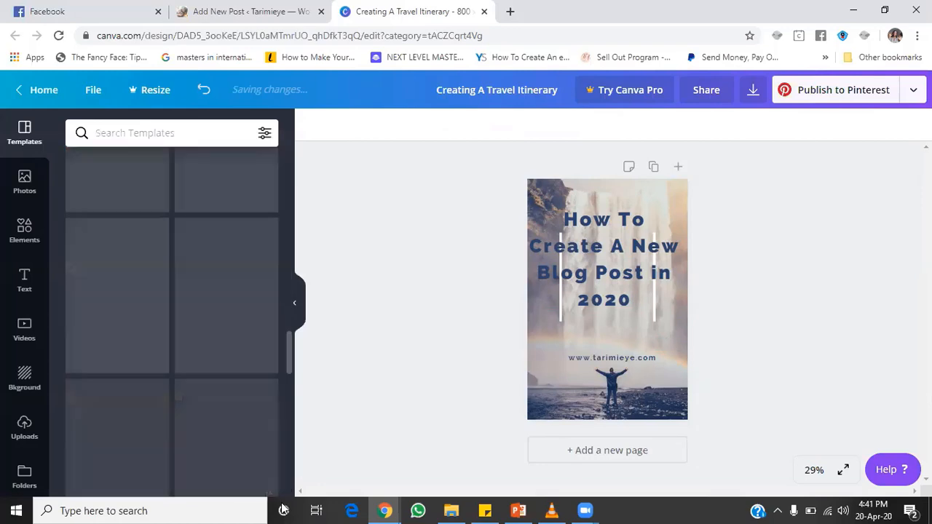
{"action": "scroll", "coordinate": [259, 420], "scroll_direction": "up", "scroll_amount": 5}
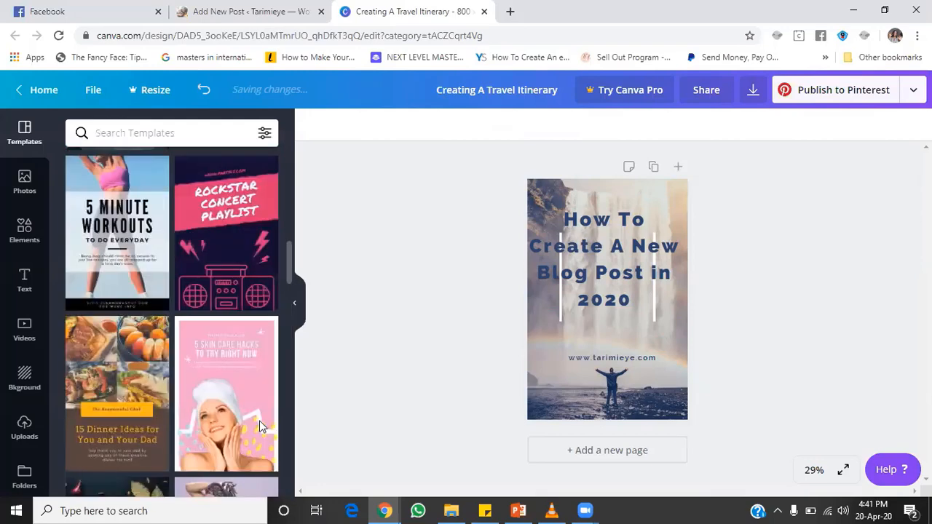
{"action": "scroll", "coordinate": [256, 401], "scroll_direction": "up", "scroll_amount": 2}
{"action": "scroll", "coordinate": [256, 404], "scroll_direction": "up", "scroll_amount": 1}
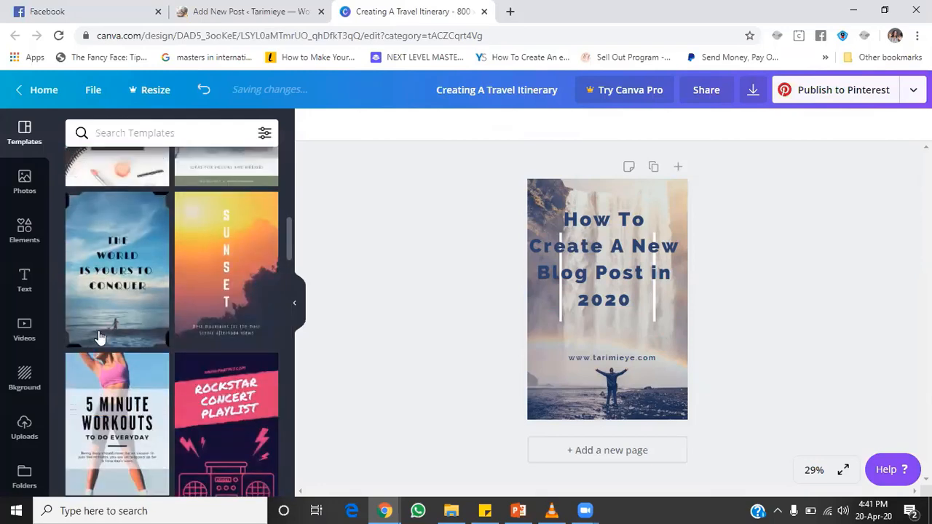
Step: Drag two corners of the thin white frame outward so it brackets the entire title
{"action": "left_click", "coordinate": [679, 311]}
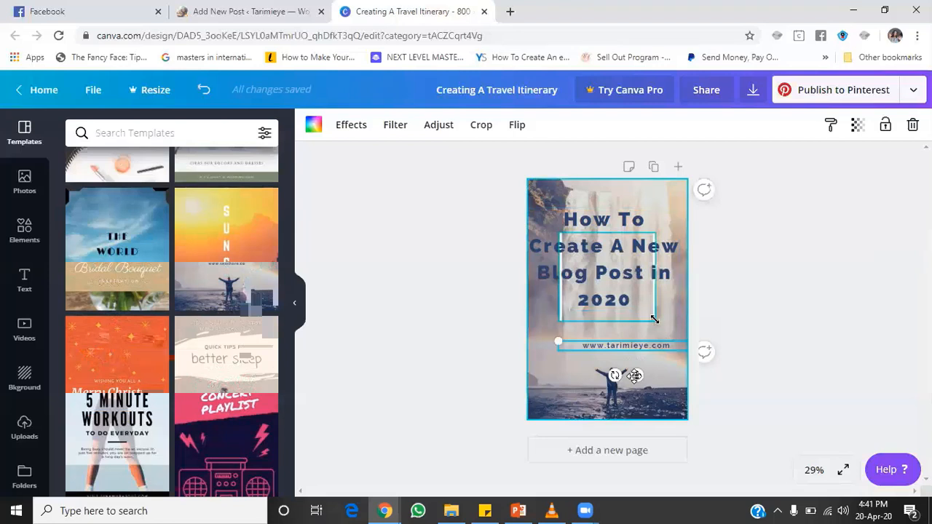
{"action": "left_click_drag", "start_coordinate": [659, 224], "coordinate": [670, 211]}
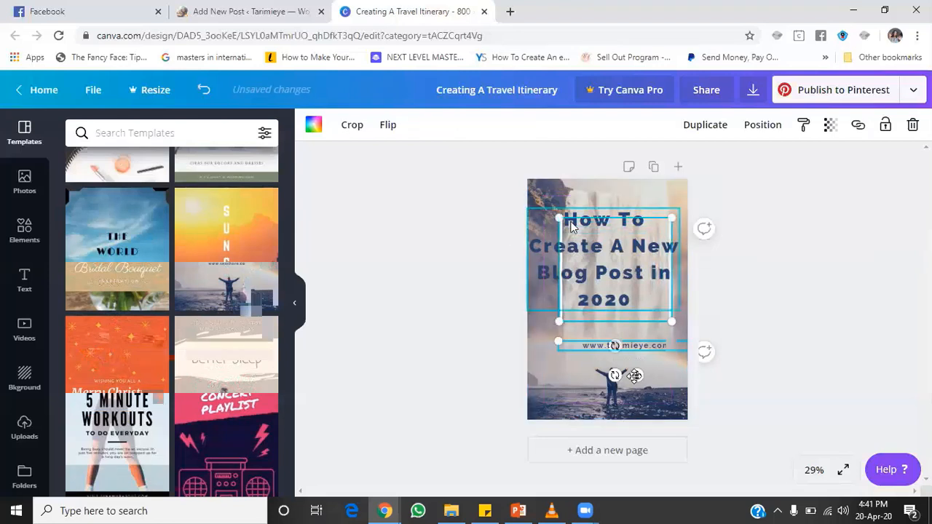
{"action": "left_click_drag", "start_coordinate": [558, 217], "coordinate": [547, 203]}
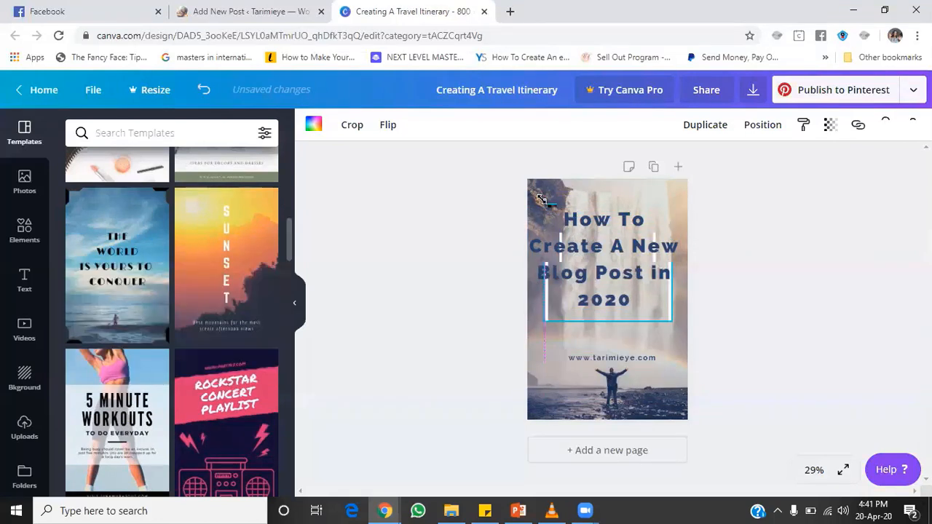
{"action": "left_click", "coordinate": [760, 268]}
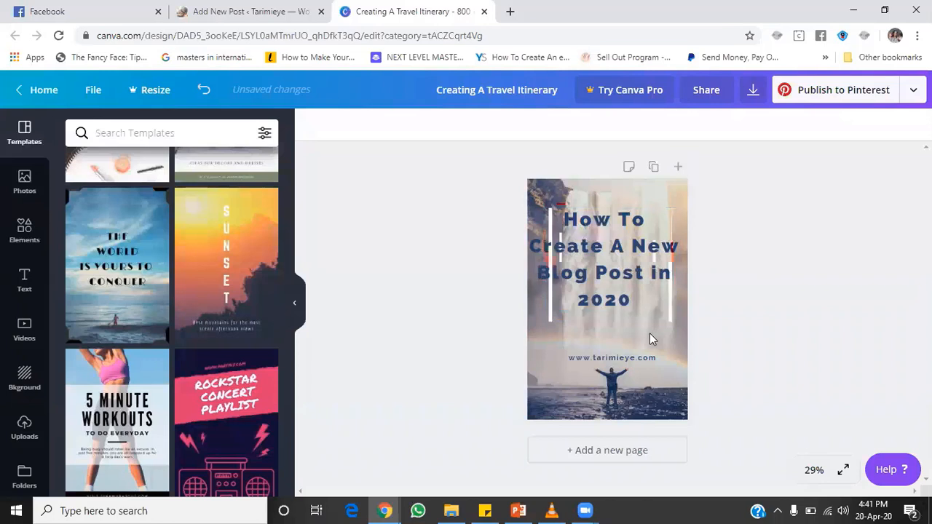
Step: Download the pin design as a PNG, dismiss the Canva Pro popup, and return to WordPress
{"action": "left_click", "coordinate": [751, 93]}
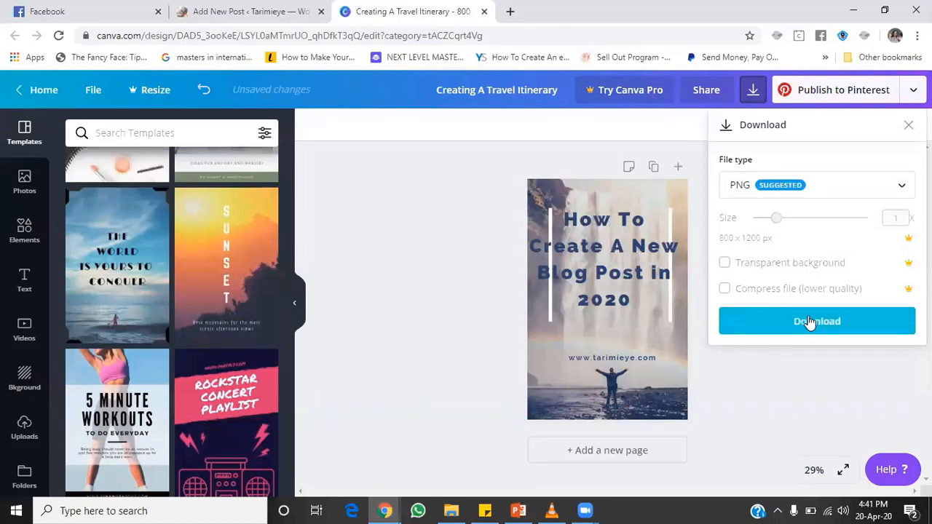
{"action": "left_click", "coordinate": [808, 321]}
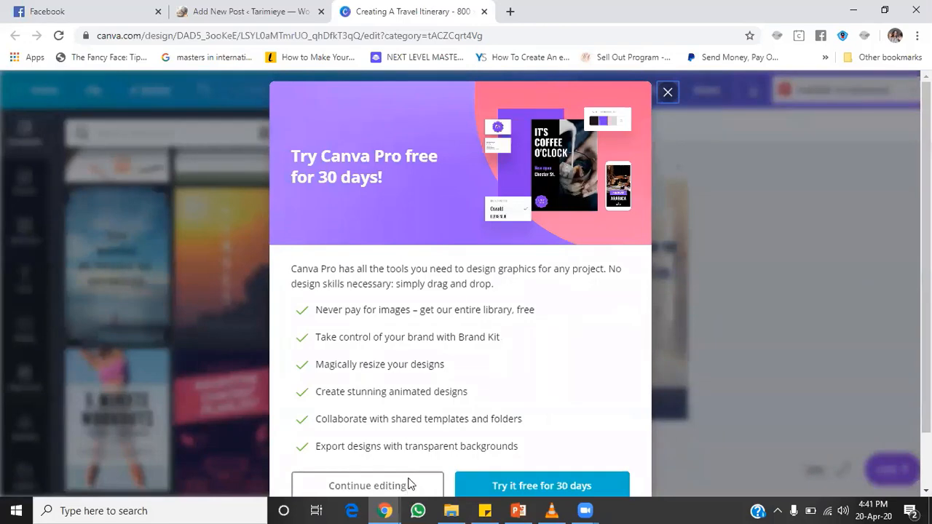
{"action": "left_click", "coordinate": [409, 485]}
{"action": "left_click", "coordinate": [260, 9]}
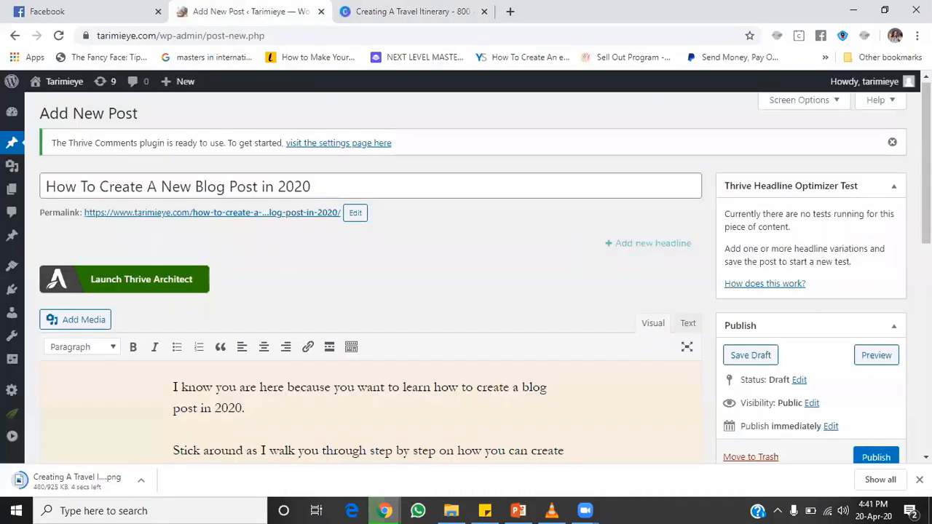
Step: Type the steps intro 'To creata blog, follow this simple steps.' below the post intro
{"action": "scroll", "coordinate": [173, 320], "scroll_direction": "down", "scroll_amount": 3}
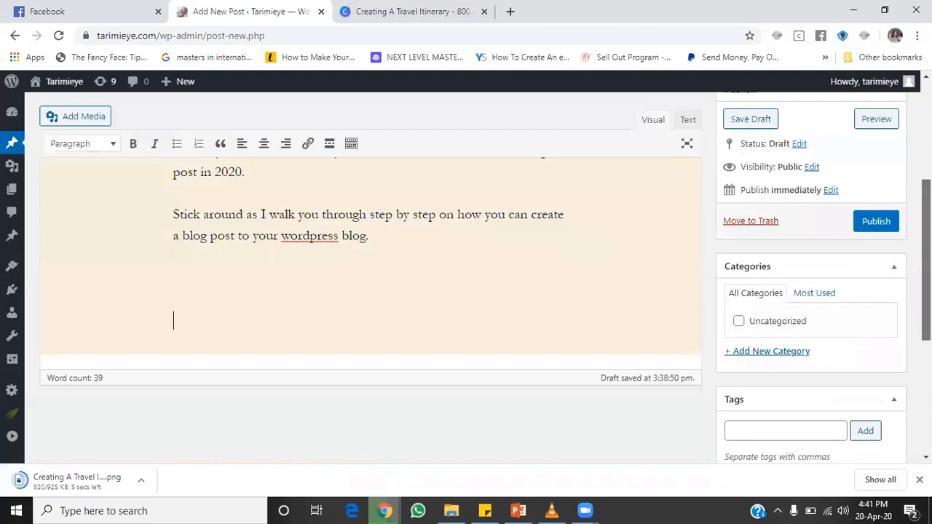
{"action": "scroll", "coordinate": [174, 320], "scroll_direction": "up", "scroll_amount": 1}
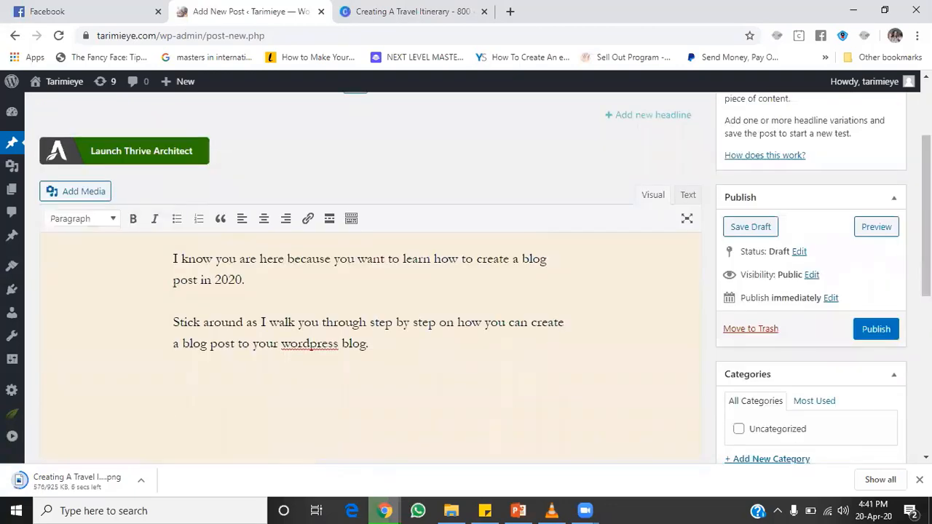
{"action": "type", "text": "To creata bl"}
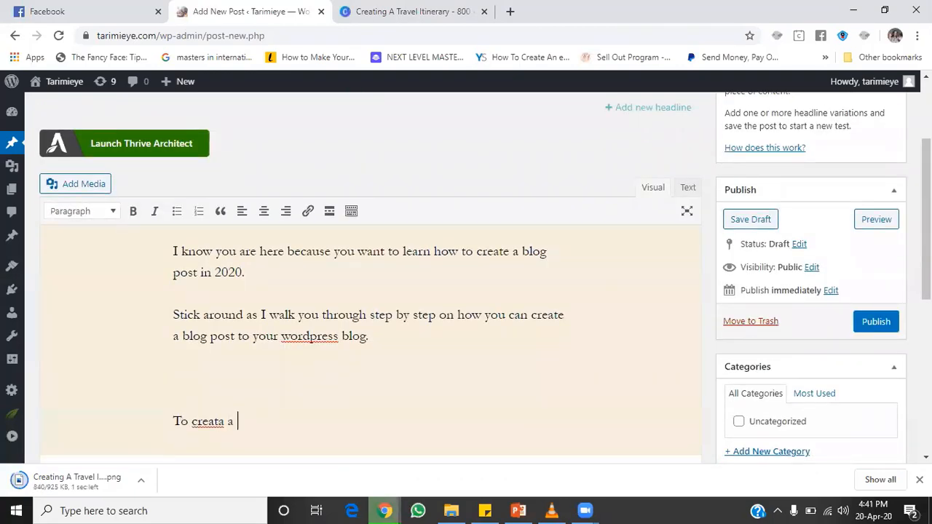
{"action": "type", "text": "log"}
{"action": "key", "text": "BackSpace"}
{"action": "key", "text": "BackSpace"}
{"action": "key", "text": "BackSpace"}
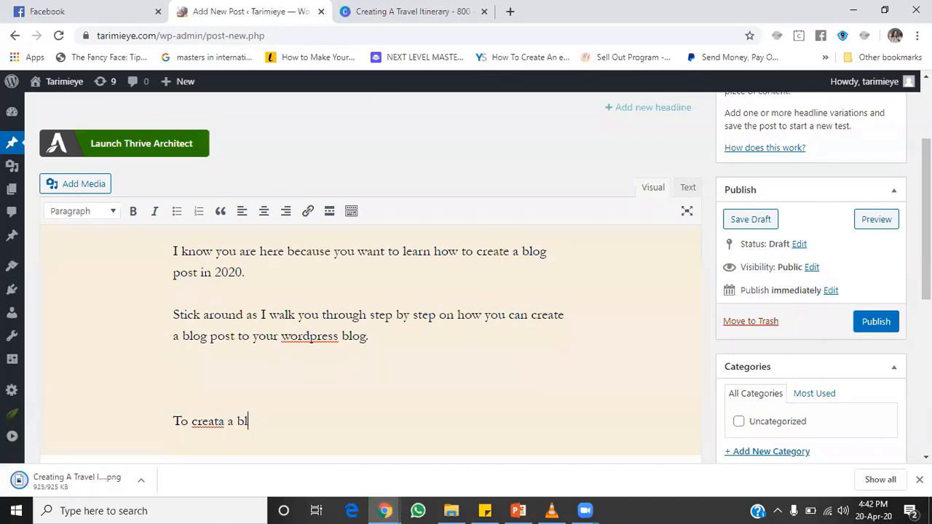
{"action": "type", "text": "og, fol"}
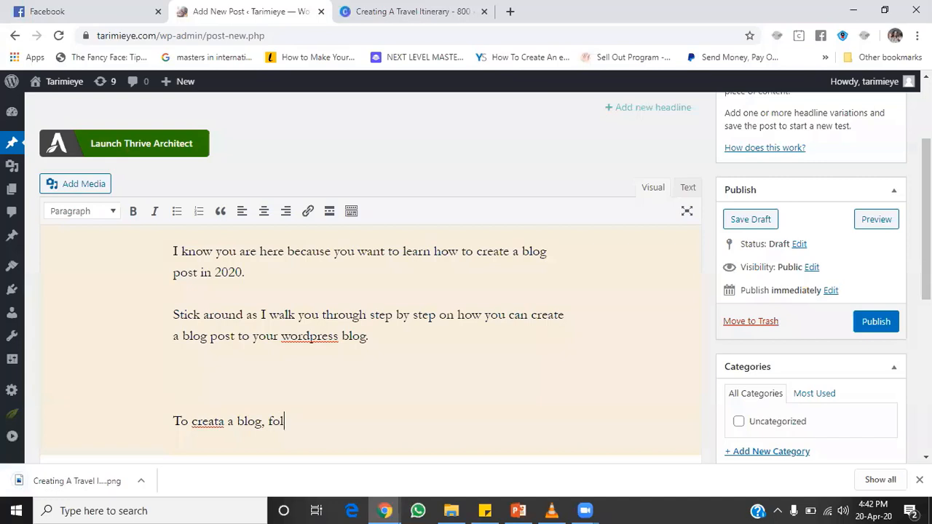
{"action": "type", "text": "low this simply"}
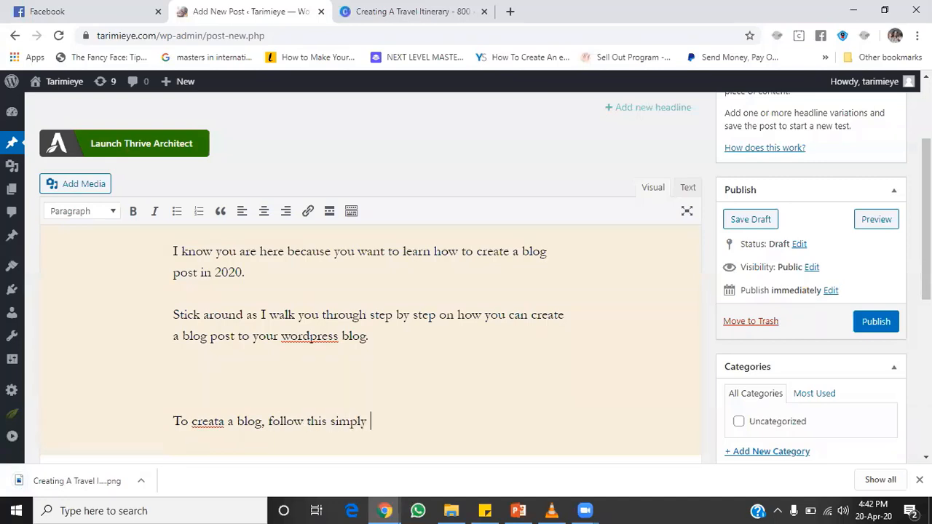
{"action": "key", "text": "BackSpace"}
{"action": "key", "text": "BackSpace"}
{"action": "type", "text": "e steps."}
{"action": "key", "text": "Return"}
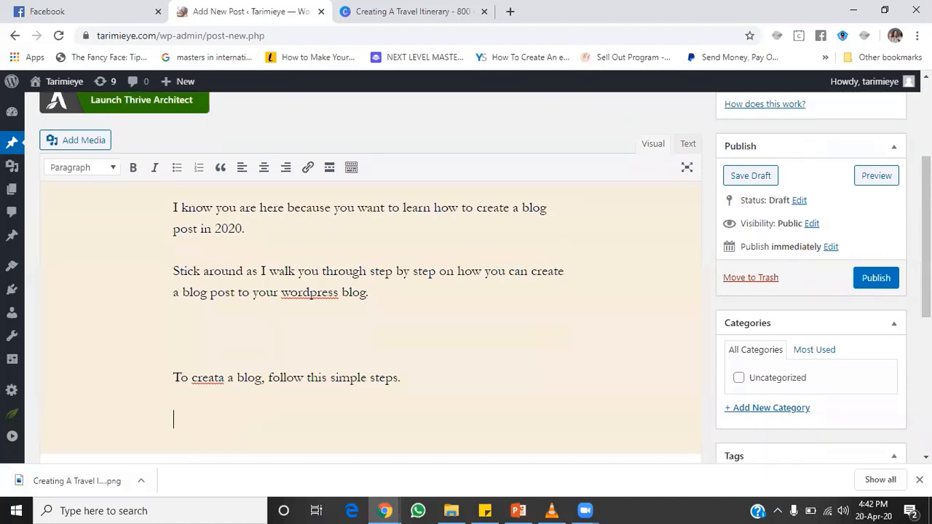
Step: Add step 1 'Login to your wordpress dashboard' and begin step 2 'NAvigate to Blog'
{"action": "type", "text": "1. Login to your wor"}
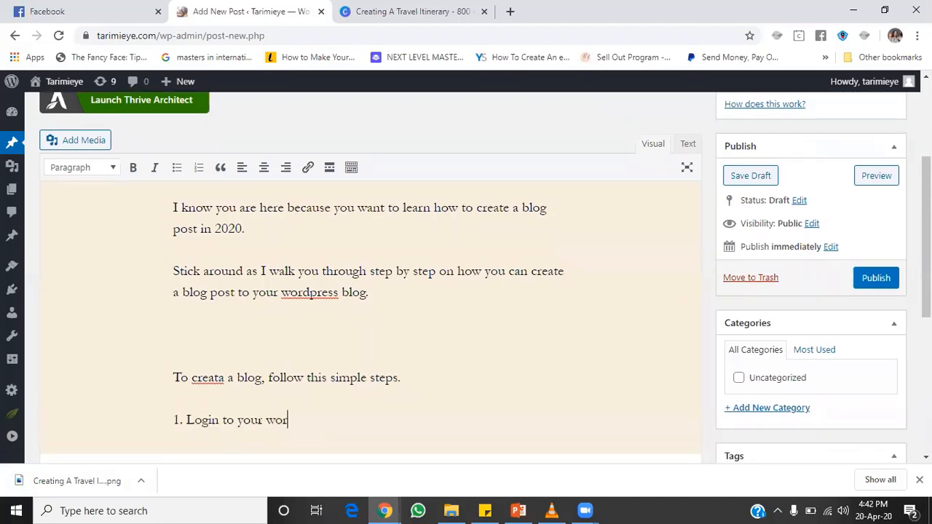
{"action": "type", "text": "dpress dashboard"}
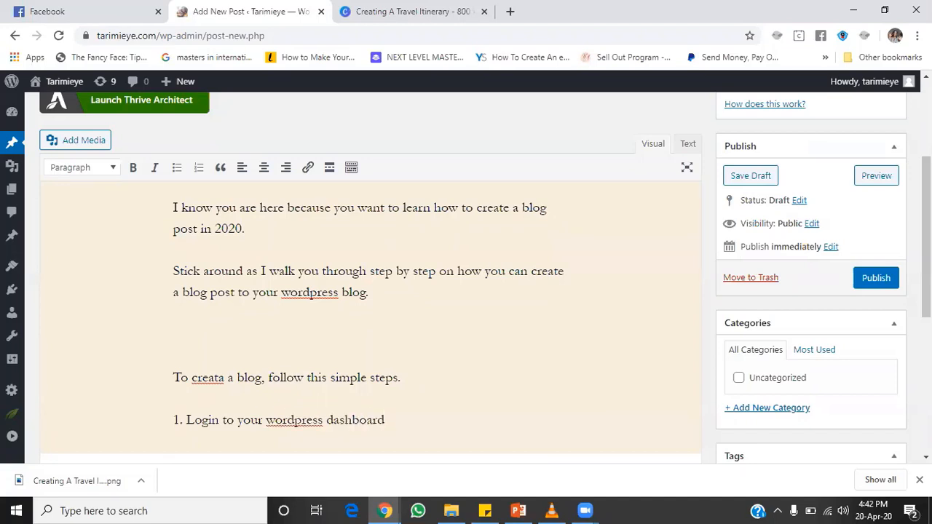
{"action": "key", "text": "Return"}
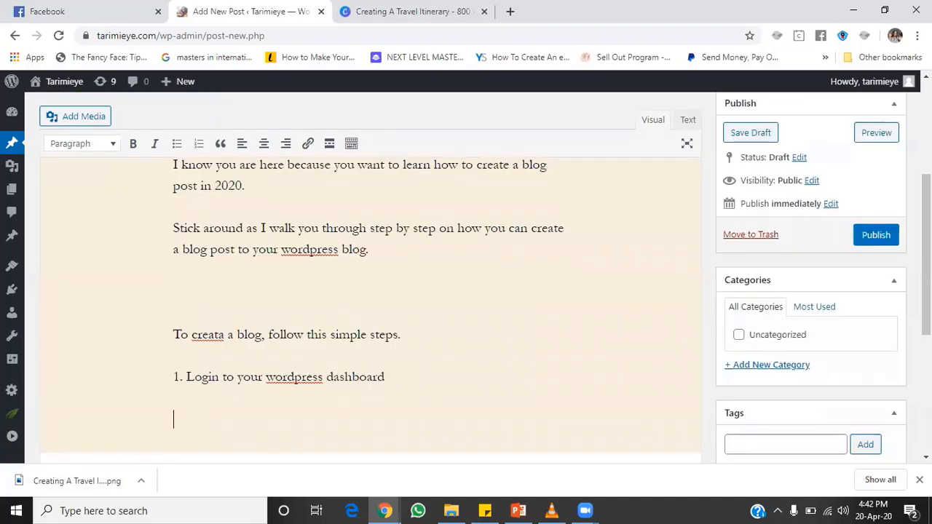
{"action": "type", "text": "2. "}
{"action": "type", "text": "click on"}
{"action": "key", "text": "BackSpace"}
{"action": "key", "text": "BackSpace"}
{"action": "key", "text": "BackSpace"}
{"action": "key", "text": "BackSpace"}
{"action": "key", "text": "BackSpace"}
{"action": "key", "text": "BackSpace"}
{"action": "key", "text": "BackSpace"}
{"action": "key", "text": "BackSpace"}
{"action": "key", "text": "BackSpace"}
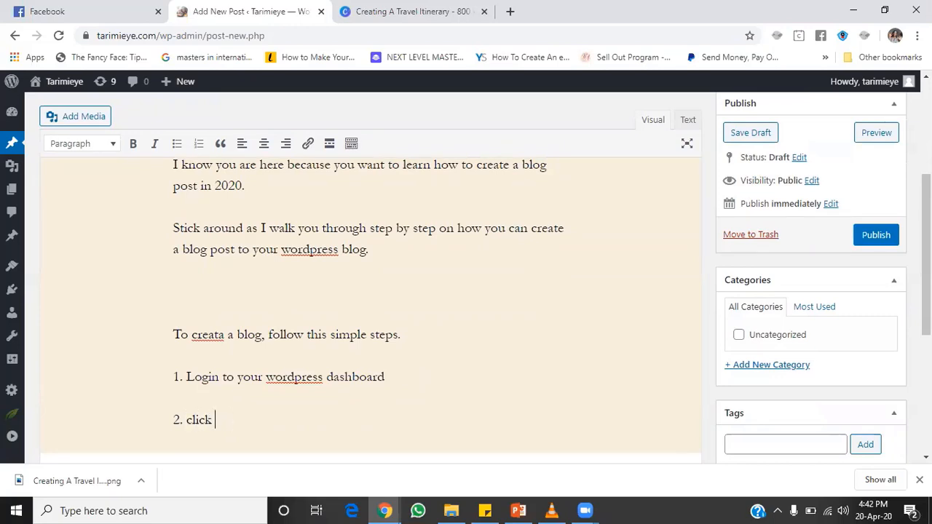
{"action": "type", "text": "NAvigate to "}
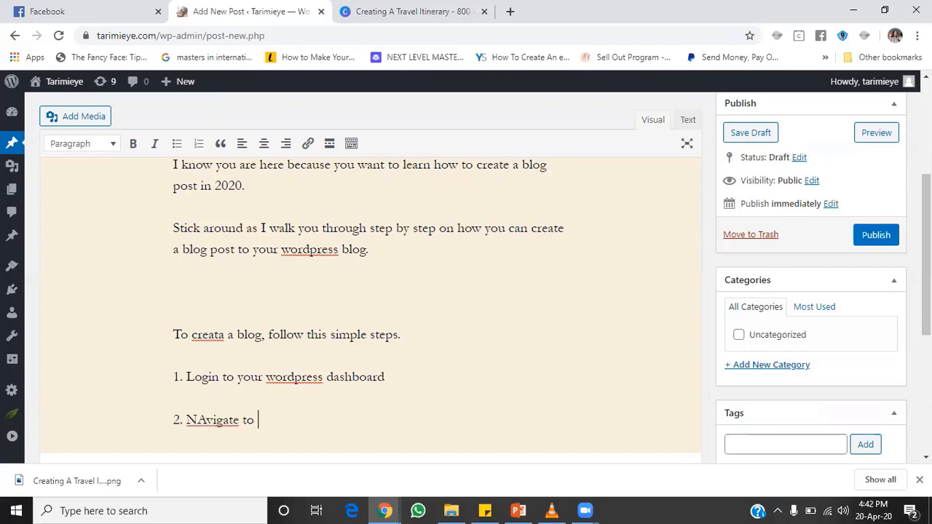
{"action": "type", "text": "Blog"}
Step: Correct step 2 to read 'Navigate to Post'
{"action": "right_click", "coordinate": [207, 419]}
{"action": "left_click", "coordinate": [270, 232]}
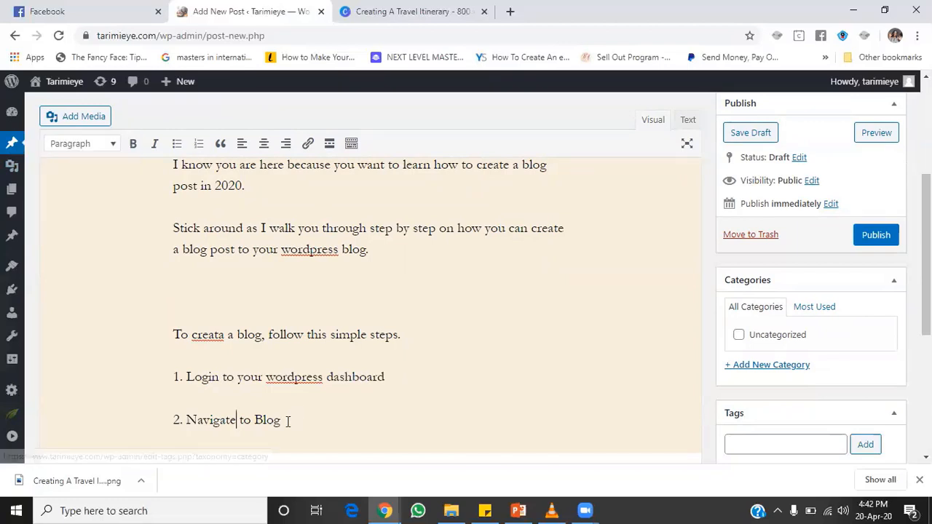
{"action": "left_click_drag", "start_coordinate": [281, 420], "coordinate": [255, 420]}
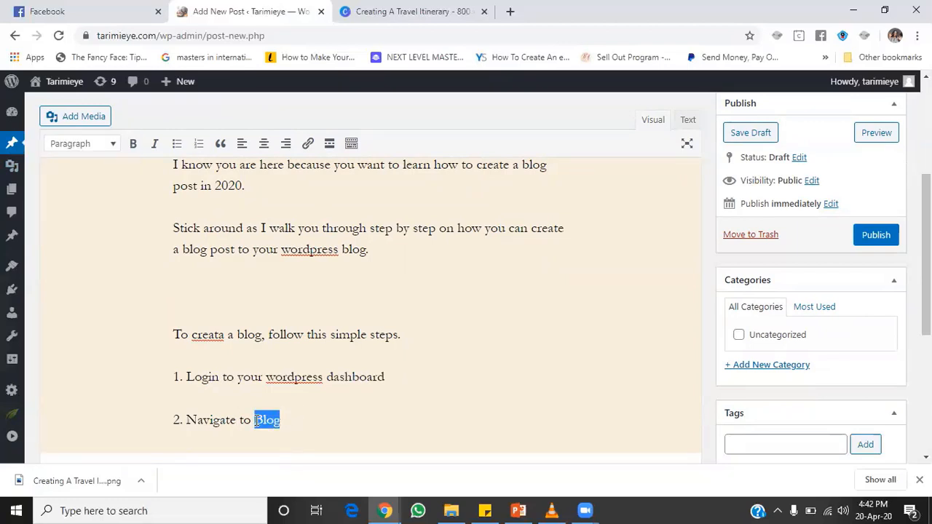
{"action": "type", "text": "Post"}
Step: Add step 3 'Click on "Add New"' with fixed spelling, then step 4 'Enter the blog title'
{"action": "key", "text": "Return"}
{"action": "type", "text": "3. "}
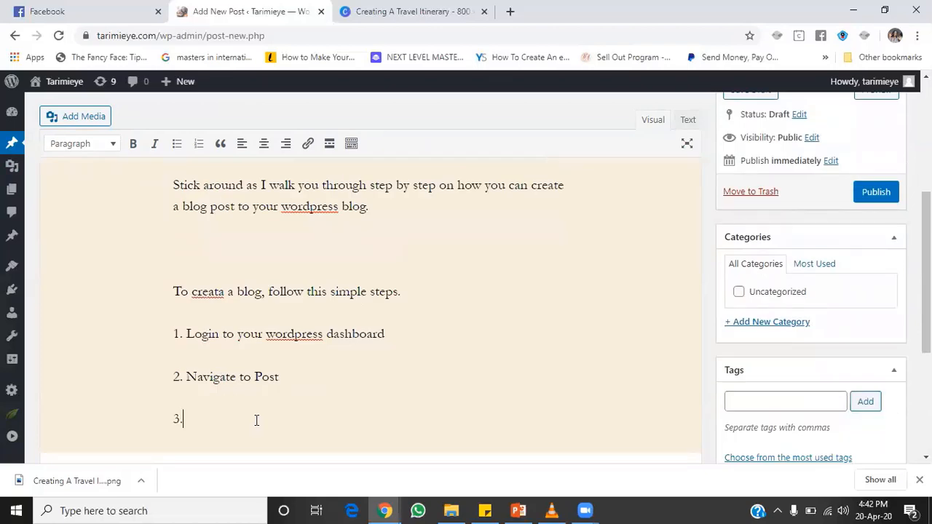
{"action": "type", "text": "CLick on Add New"}
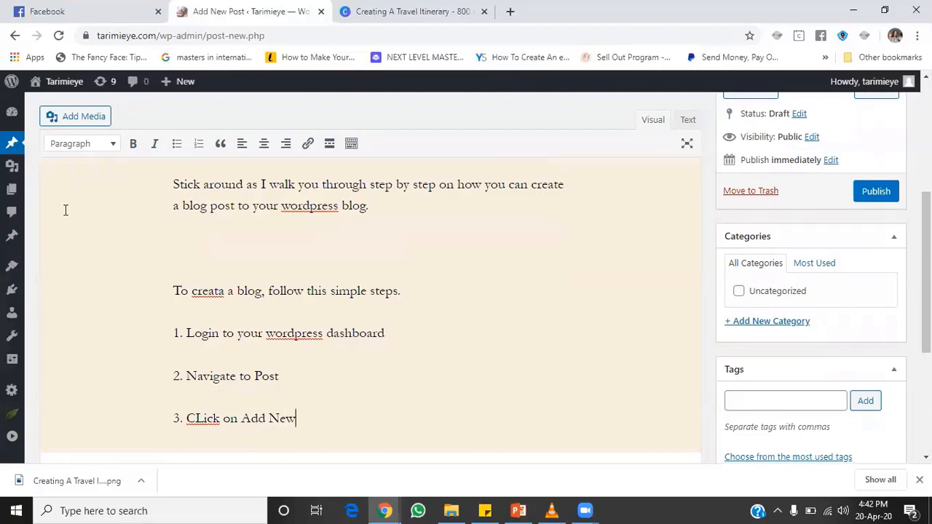
{"action": "mouse_move", "coordinate": [27, 150]}
{"action": "type", "text": "''"}
{"action": "key", "text": "Left"}
{"action": "key", "text": "Left"}
{"action": "key", "text": "Left"}
{"action": "key", "text": "Left"}
{"action": "key", "text": "Left"}
{"action": "key", "text": "Left"}
{"action": "key", "text": "Left"}
{"action": "key", "text": "Left"}
{"action": "type", "text": "\""}
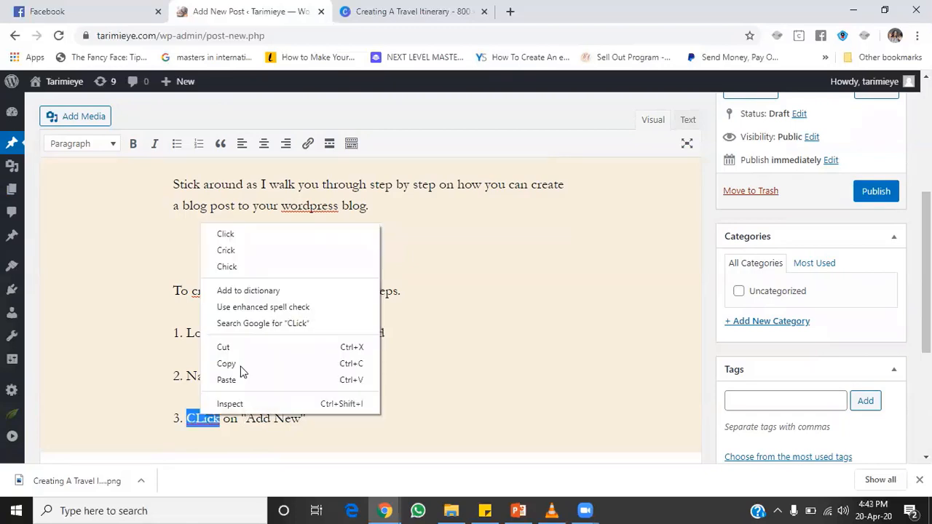
{"action": "right_click", "coordinate": [202, 417]}
{"action": "left_click", "coordinate": [283, 233]}
{"action": "left_click", "coordinate": [347, 416]}
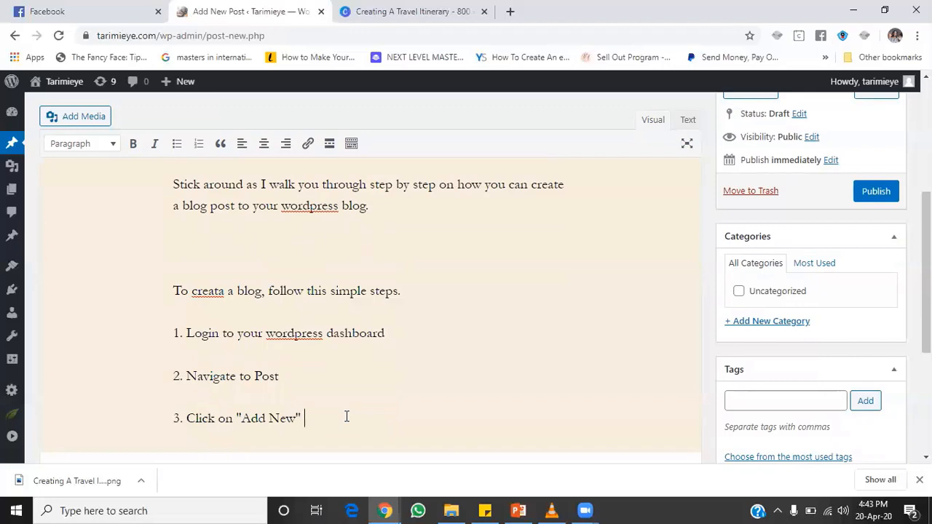
{"action": "key", "text": "Return"}
{"action": "type", "text": "4. "}
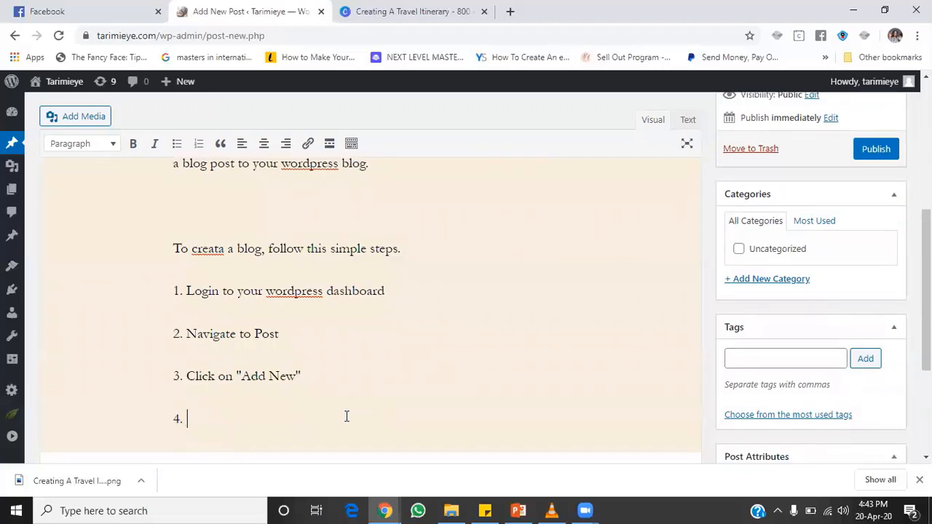
{"action": "type", "text": "Enter the blog title"}
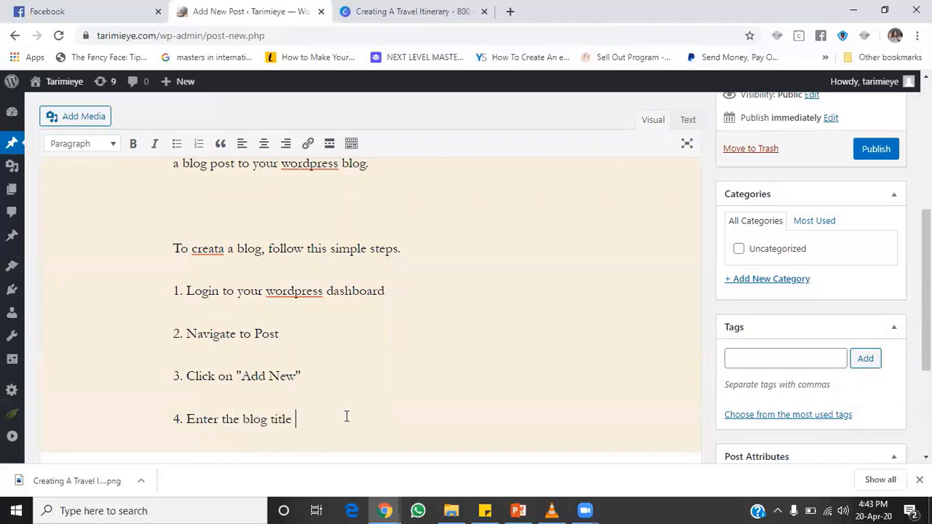
Step: Fix 'creata' to 'create' and add step 5 'Type in or paste in your content'
{"action": "right_click", "coordinate": [204, 245]}
{"action": "left_click", "coordinate": [218, 259]}
{"action": "key", "text": "Return"}
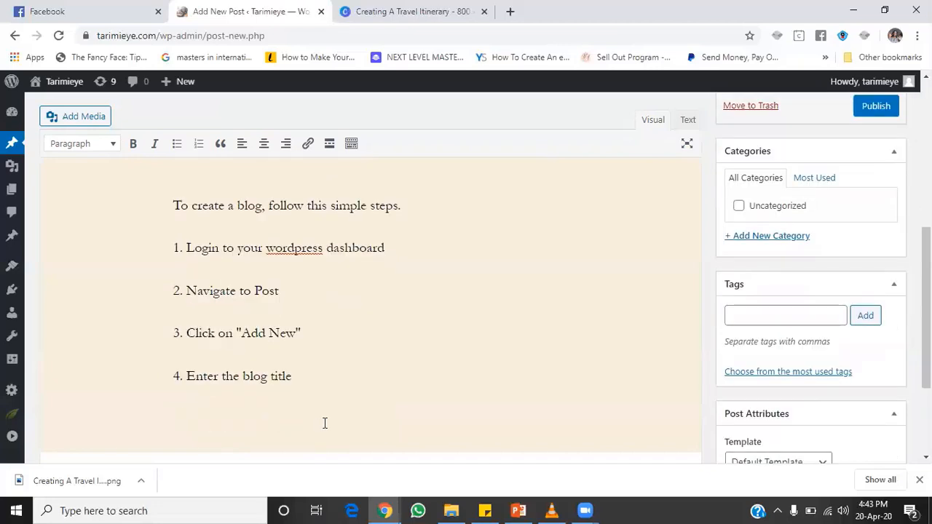
{"action": "type", "text": "5. "}
{"action": "type", "text": "Crea"}
{"action": "key", "text": "BackSpace"}
{"action": "key", "text": "BackSpace"}
{"action": "key", "text": "BackSpace"}
{"action": "key", "text": "BackSpace"}
{"action": "type", "text": "Type in or"}
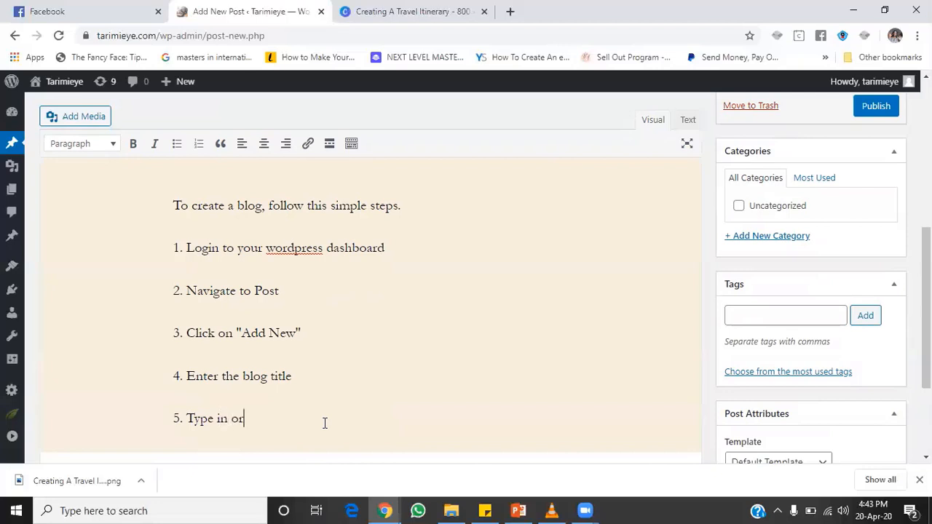
{"action": "type", "text": " paste in your"}
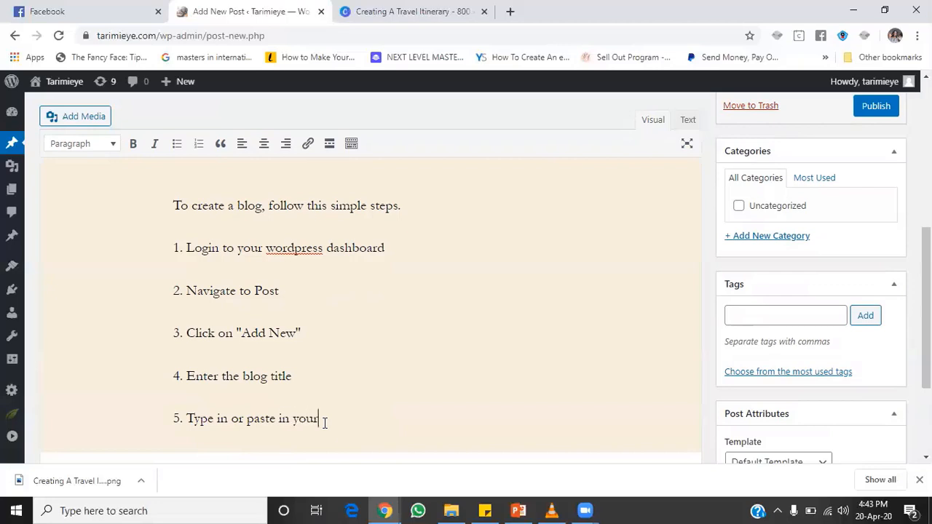
{"action": "type", "text": " content"}
{"action": "key", "text": "Return"}
Step: Begin step 6: 'Design a simple graphics using canva.com and add your graphi…'
{"action": "type", "text": "6."}
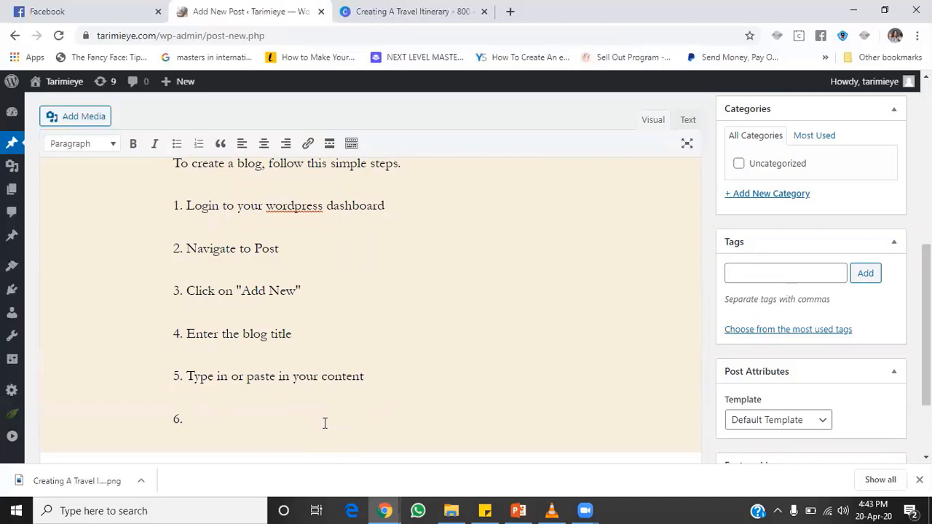
{"action": "type", "text": "A"}
{"action": "key", "text": "BackSpace"}
{"action": "type", "text": "Design and add yo"}
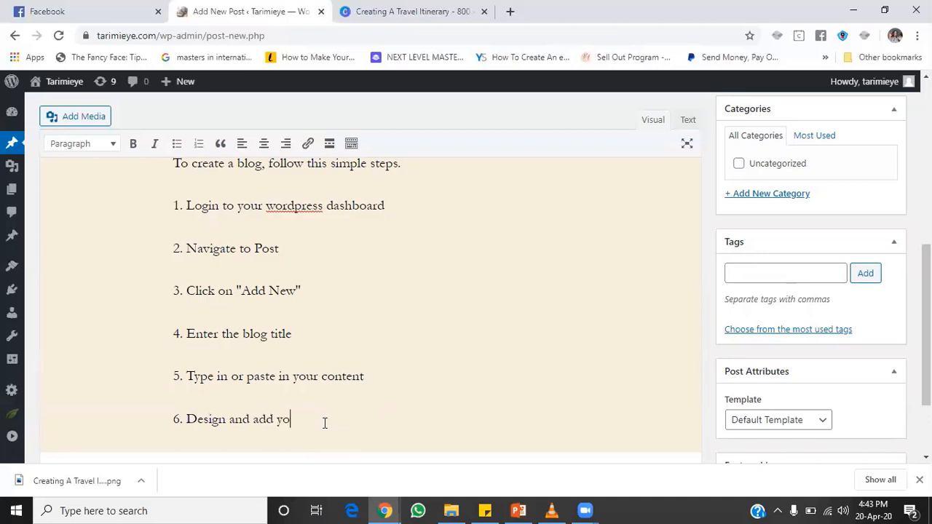
{"action": "type", "text": "ur graphi="}
{"action": "left_click", "coordinate": [227, 420]}
{"action": "type", "text": "a s"}
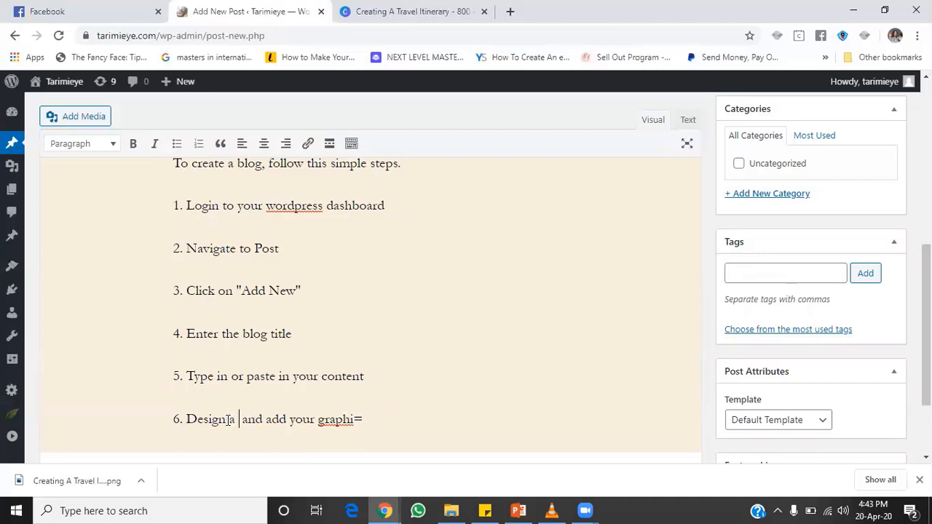
{"action": "type", "text": "imple gr"}
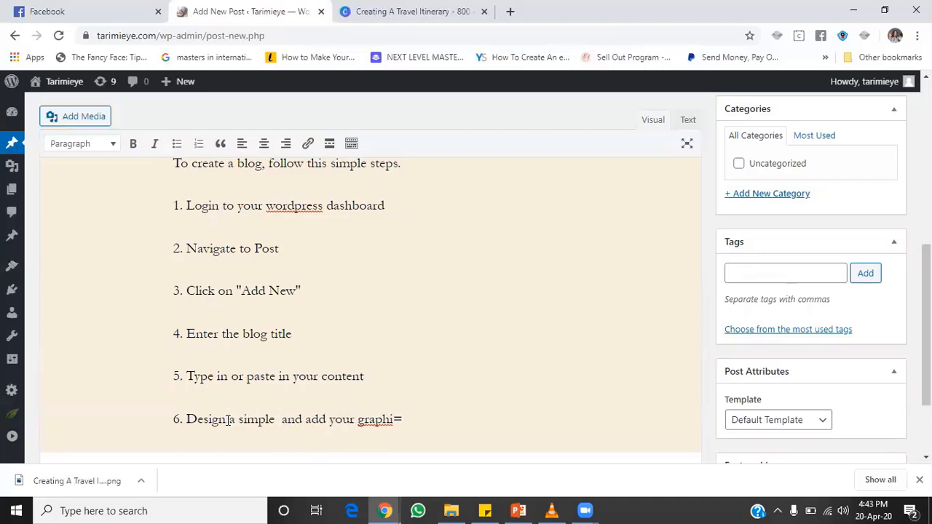
{"action": "type", "text": "aphics using "}
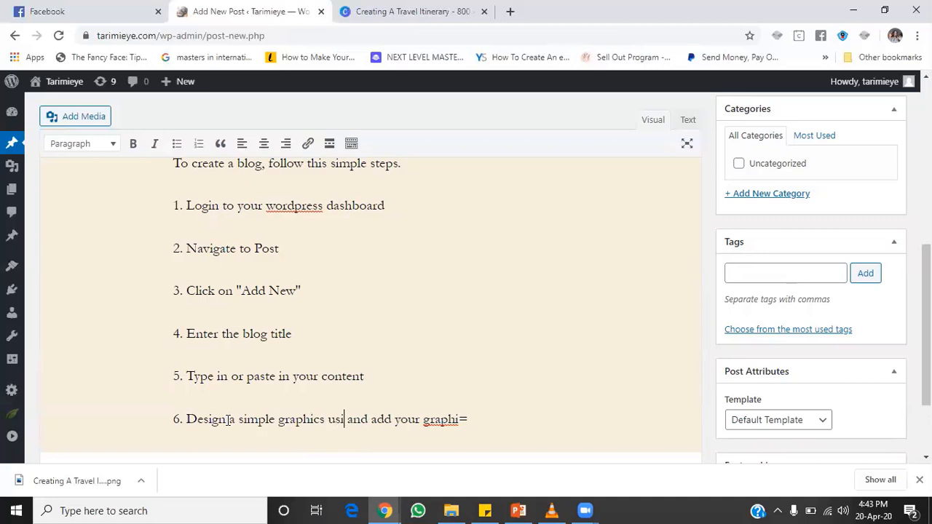
{"action": "type", "text": "canva"}
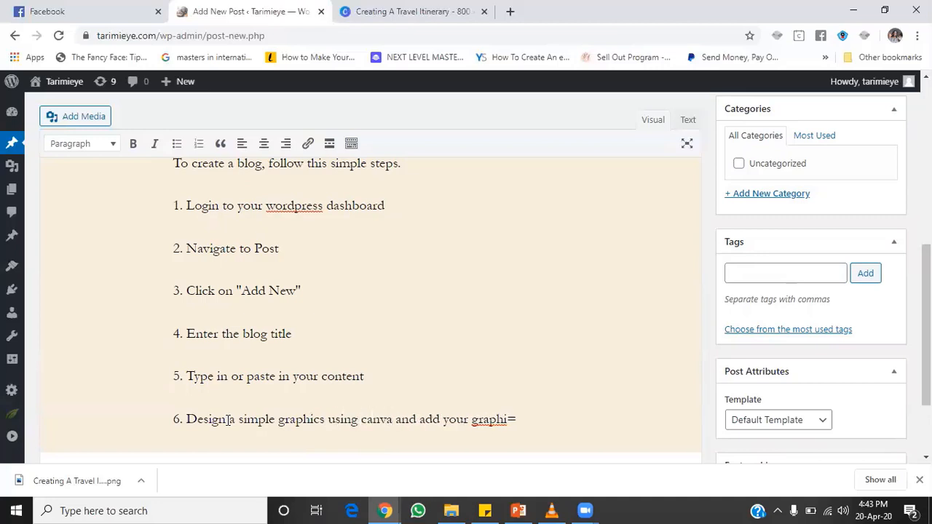
{"action": "type", "text": ".com"}
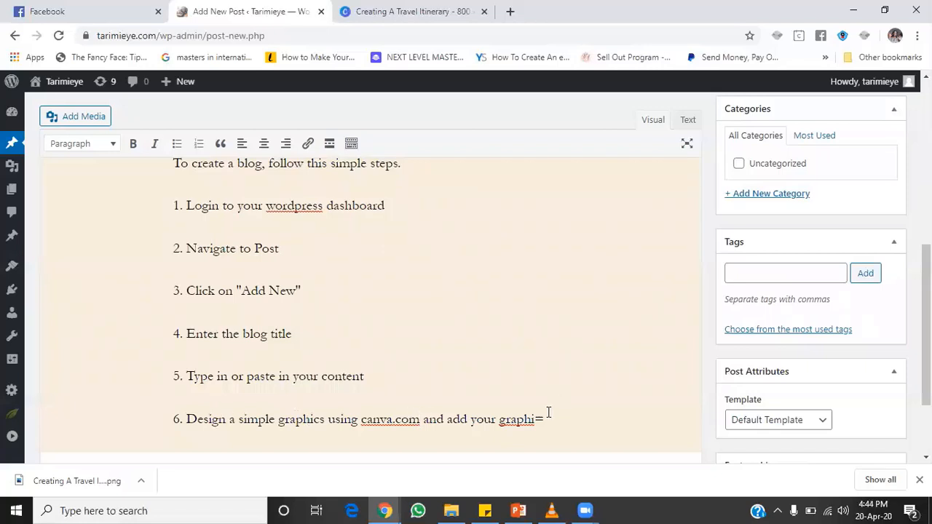
Step: End step 6 with 'graphics to the blog post.' and add step 7 'Hit Publish when you are done.'
{"action": "left_click_drag", "start_coordinate": [549, 417], "coordinate": [508, 420]}
{"action": "key", "text": "BackSpace"}
{"action": "key", "text": "BackSpace"}
{"action": "type", "text": "graphics to the"}
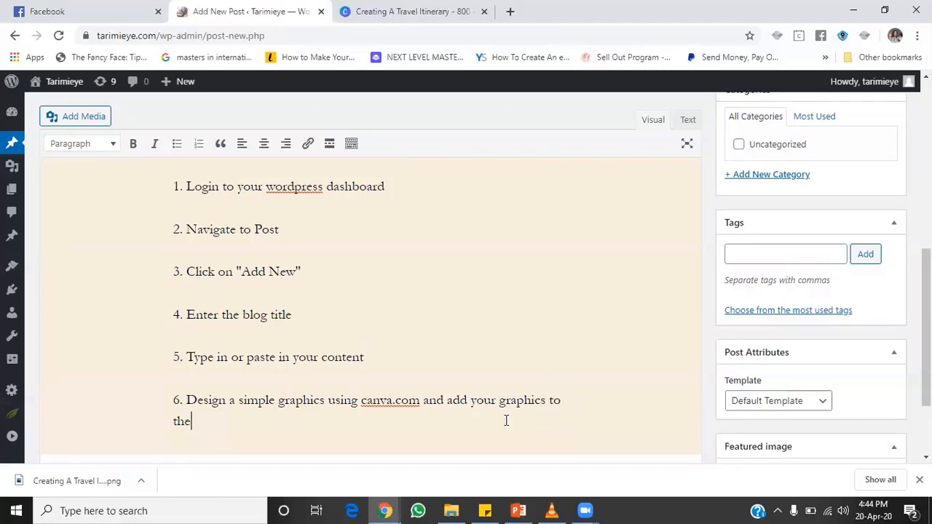
{"action": "type", "text": " blog post."}
{"action": "key", "text": "Return"}
{"action": "type", "text": "7."}
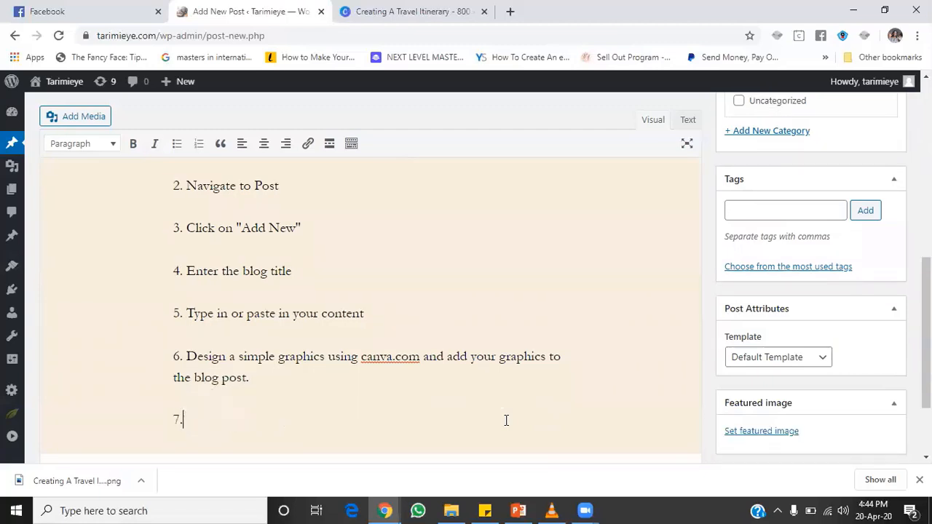
{"action": "type", "text": " Hit Do"}
{"action": "key", "text": "BackSpace"}
{"action": "key", "text": "BackSpace"}
{"action": "type", "text": "Publish when "}
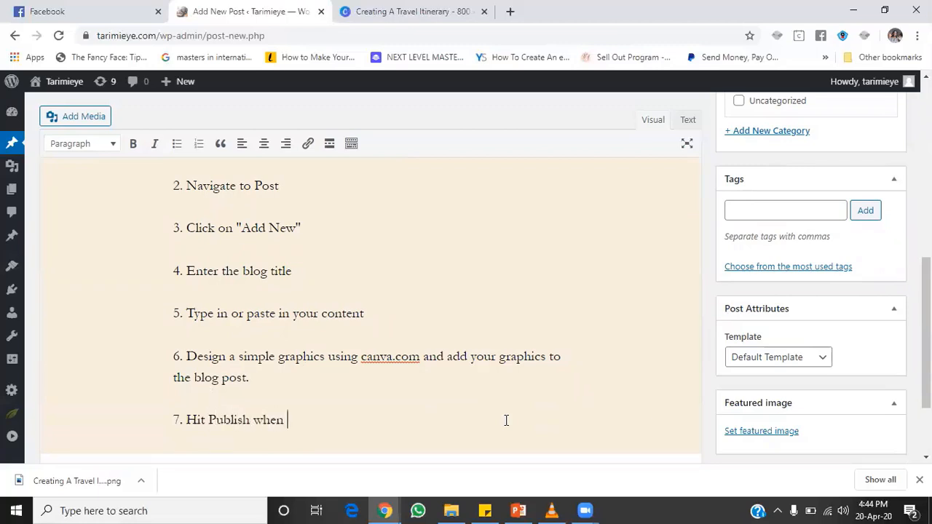
{"action": "type", "text": "you are done."}
Step: Add step 8 about copying the link, writing a caption, and sharing on your social media handles
{"action": "key", "text": "Return"}
{"action": "type", "text": "8"}
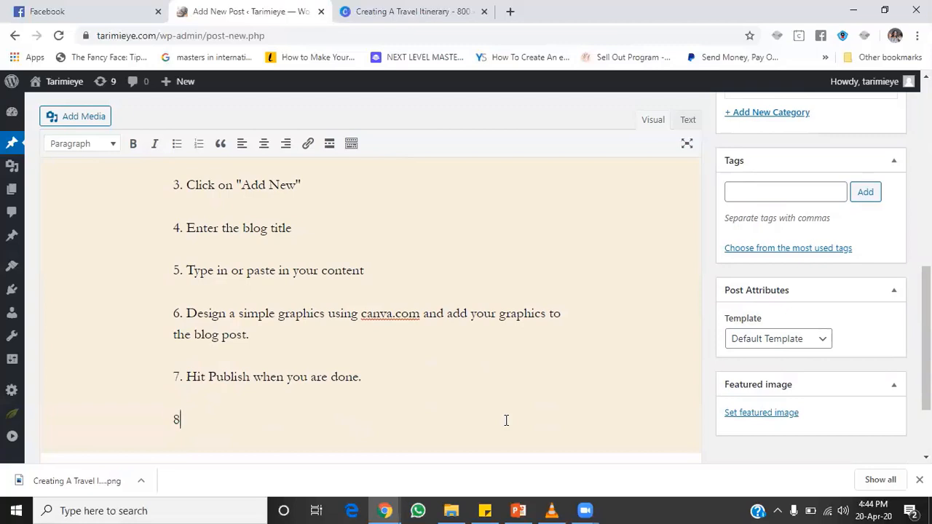
{"action": "type", "text": ". Copy the link, "}
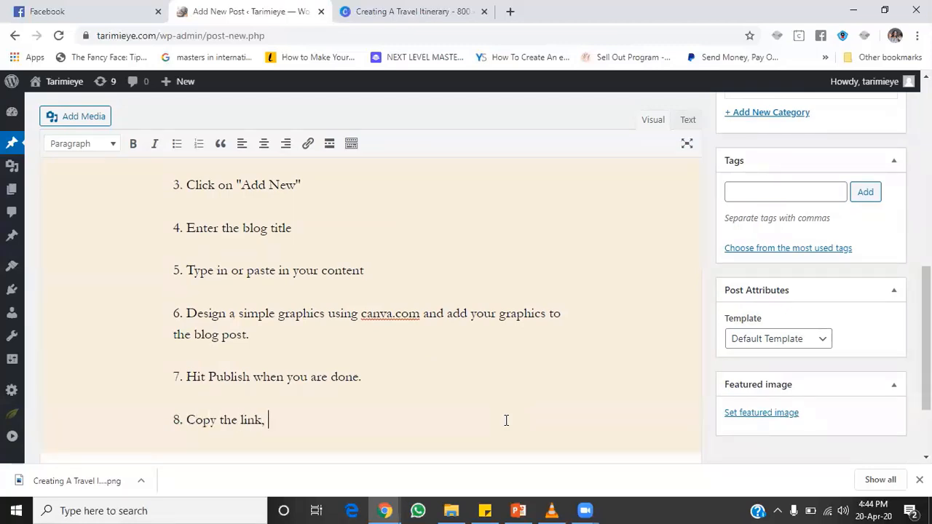
{"action": "type", "text": "create short caption cau"}
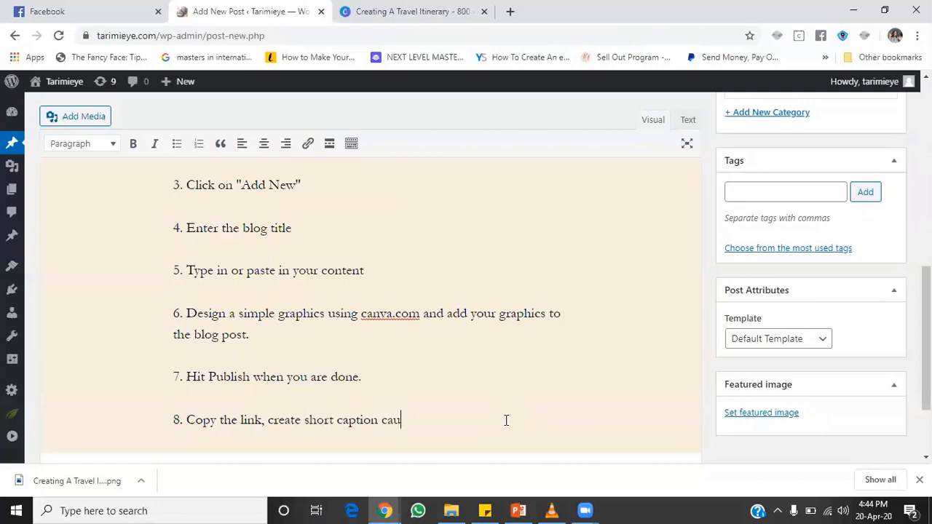
{"action": "type", "text": "sing curiu"}
{"action": "type", "text": "sing curios"}
{"action": "type", "text": "ity to mo"}
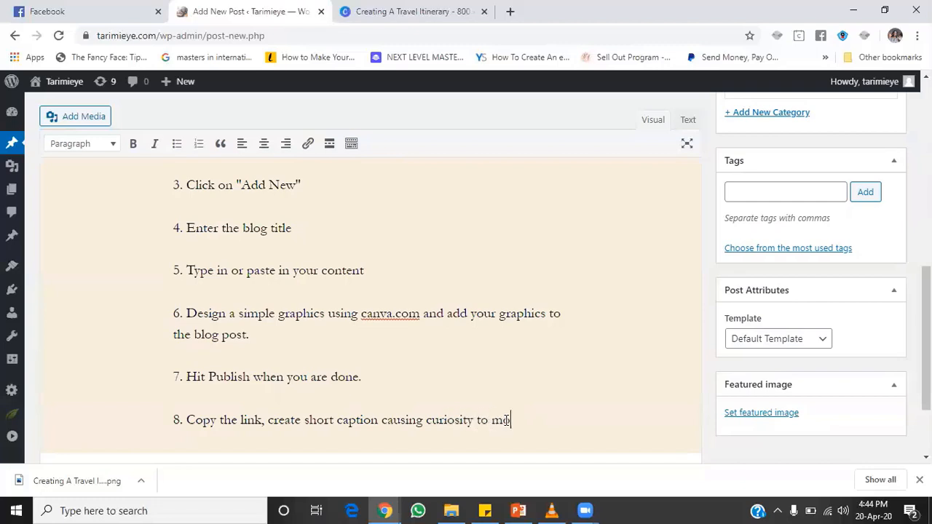
{"action": "type", "text": "tivate your "}
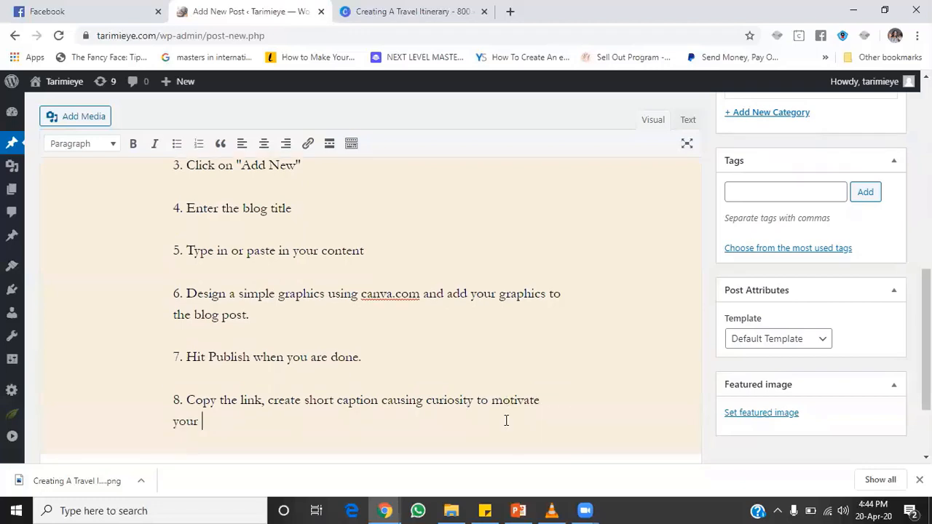
{"action": "type", "text": "friends and contac"}
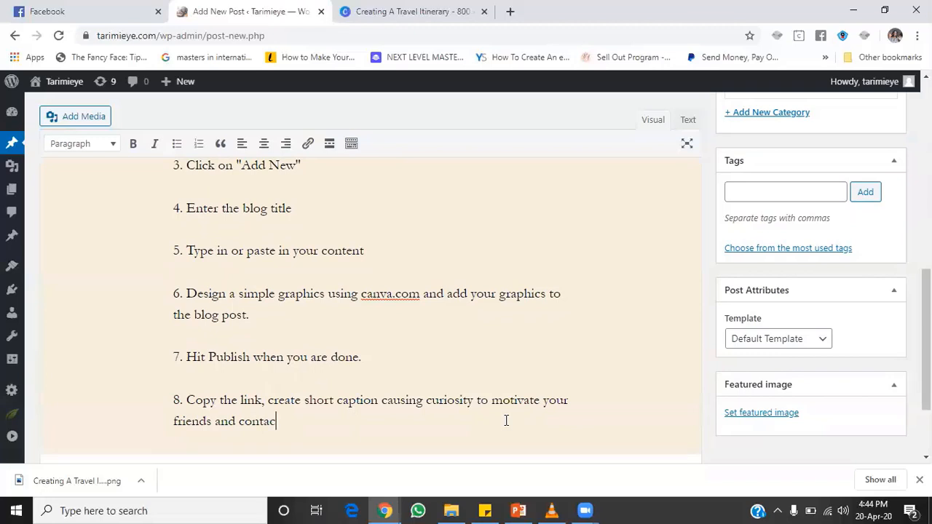
{"action": "type", "text": "ts to vi"}
{"action": "type", "text": "sit site and share "}
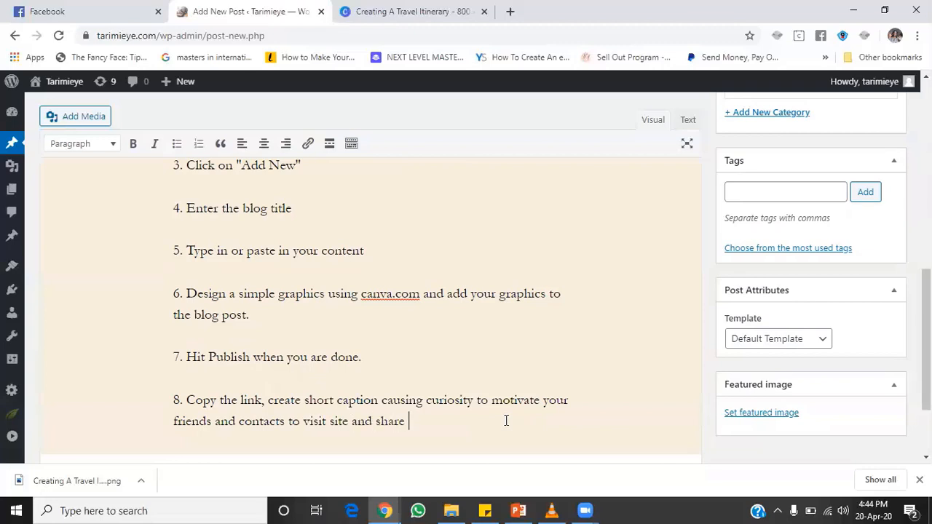
{"action": "type", "text": "on social media"}
{"action": "left_click", "coordinate": [426, 420]}
{"action": "type", "text": "your"}
{"action": "left_click", "coordinate": [528, 421]}
{"action": "type", "text": "handles."}
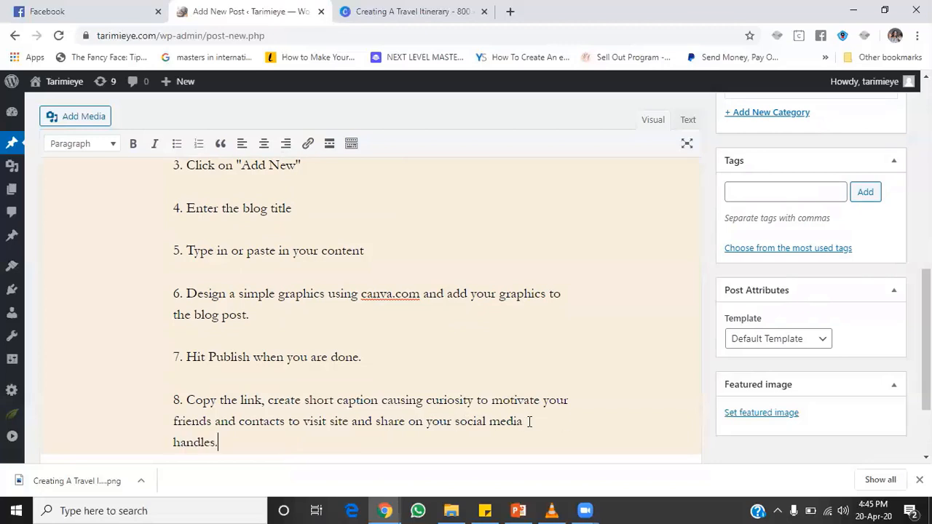
{"action": "key", "text": "Return"}
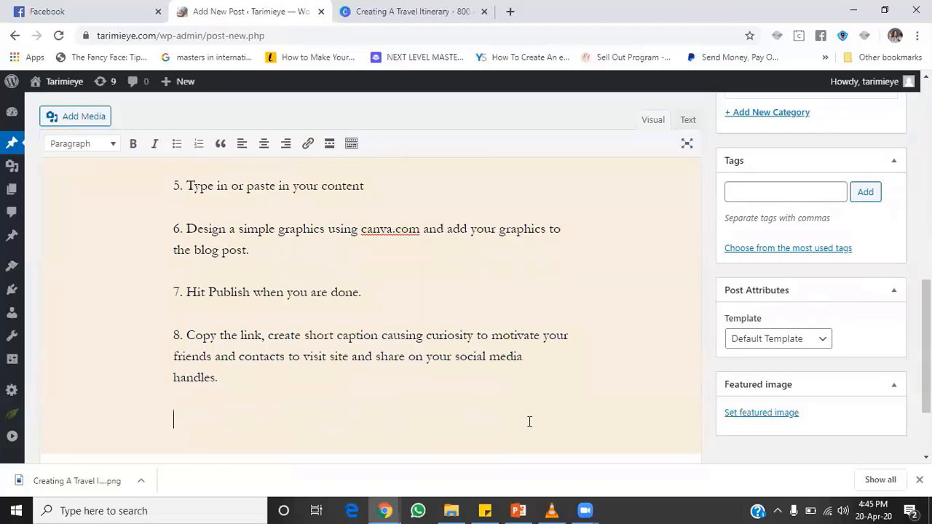
Step: Add closing lines 'Thats it.' and 'Now you know how to create a blog post.'
{"action": "scroll", "coordinate": [925, 343], "scroll_direction": "down", "scroll_amount": 1}
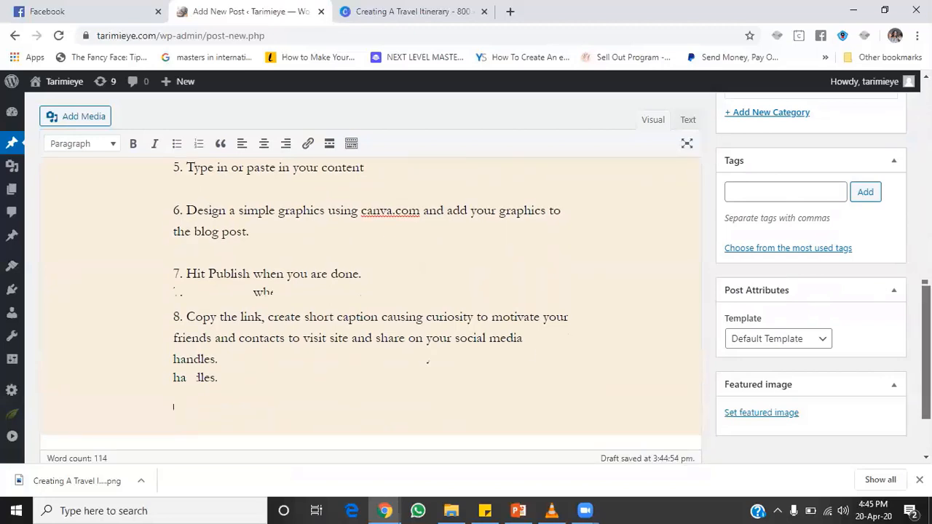
{"action": "scroll", "coordinate": [406, 372], "scroll_direction": "down", "scroll_amount": 1}
{"action": "key", "text": "Return"}
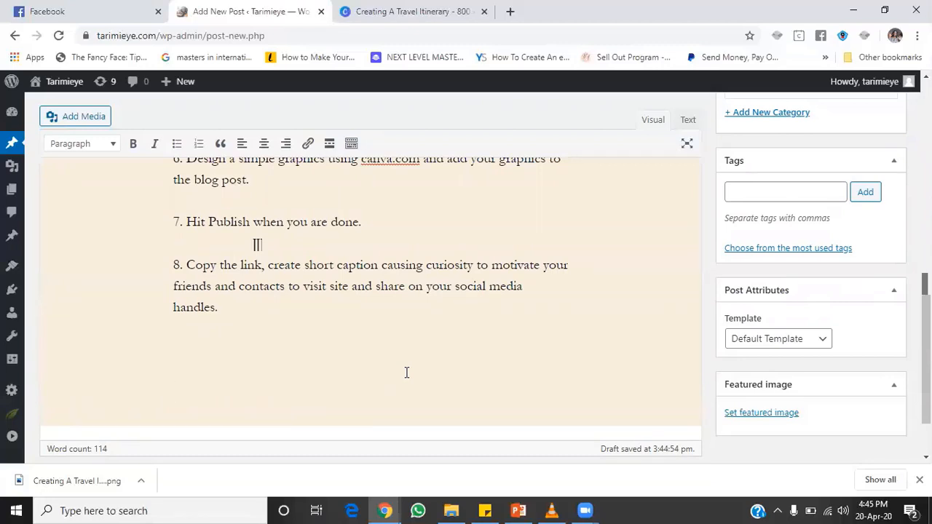
{"action": "type", "text": "Th"}
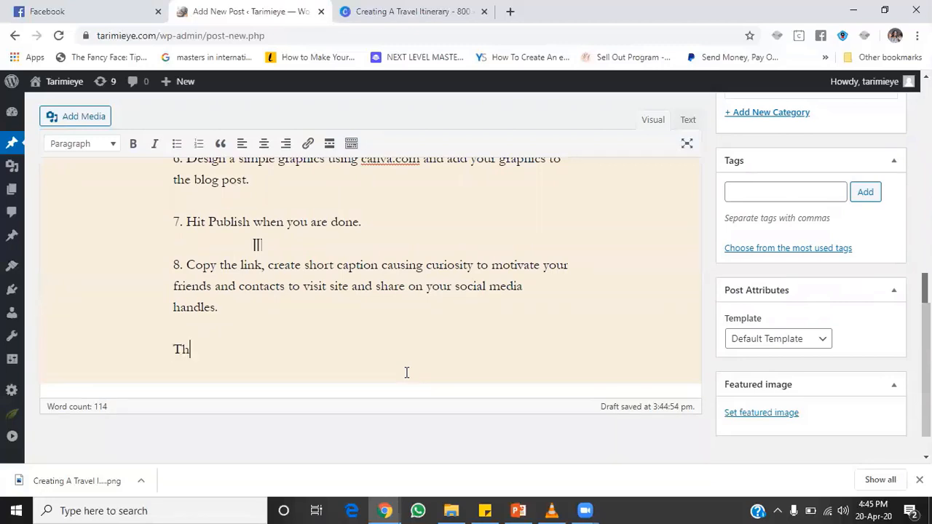
{"action": "type", "text": "ats it."}
{"action": "key", "text": "Return"}
{"action": "key", "text": "Return"}
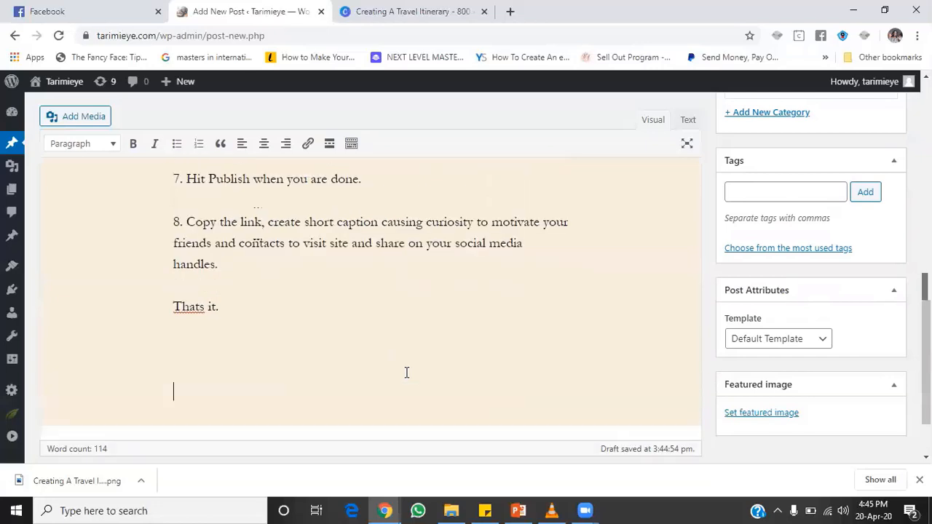
{"action": "type", "text": "Now y"}
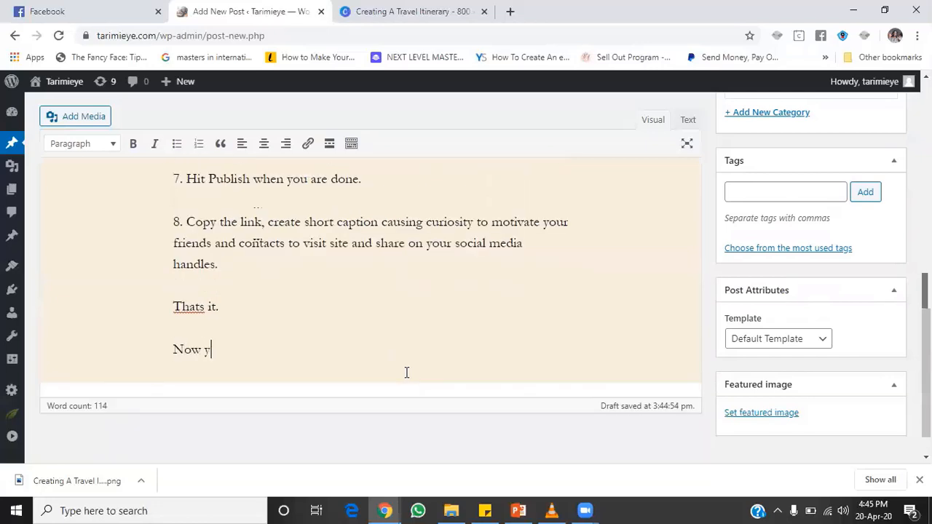
{"action": "type", "text": "ou know how to create a "}
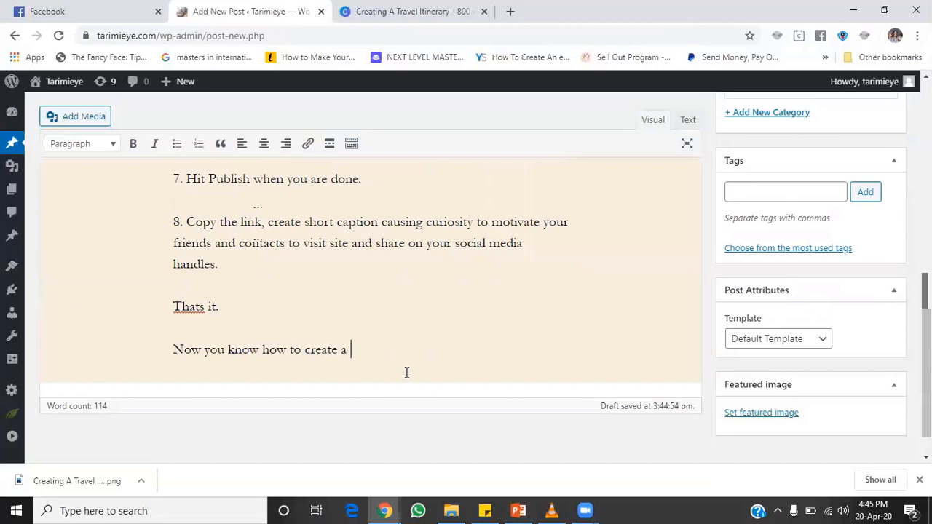
{"action": "type", "text": "brand new"}
{"action": "key", "text": "BackSpace"}
{"action": "key", "text": "BackSpace"}
{"action": "key", "text": "BackSpace"}
{"action": "key", "text": "BackSpace"}
{"action": "key", "text": "BackSpace"}
{"action": "key", "text": "BackSpace"}
{"action": "key", "text": "BackSpace"}
{"action": "key", "text": "BackSpace"}
{"action": "key", "text": "BackSpace"}
{"action": "key", "text": "BackSpace"}
{"action": "type", "text": "blog post."}
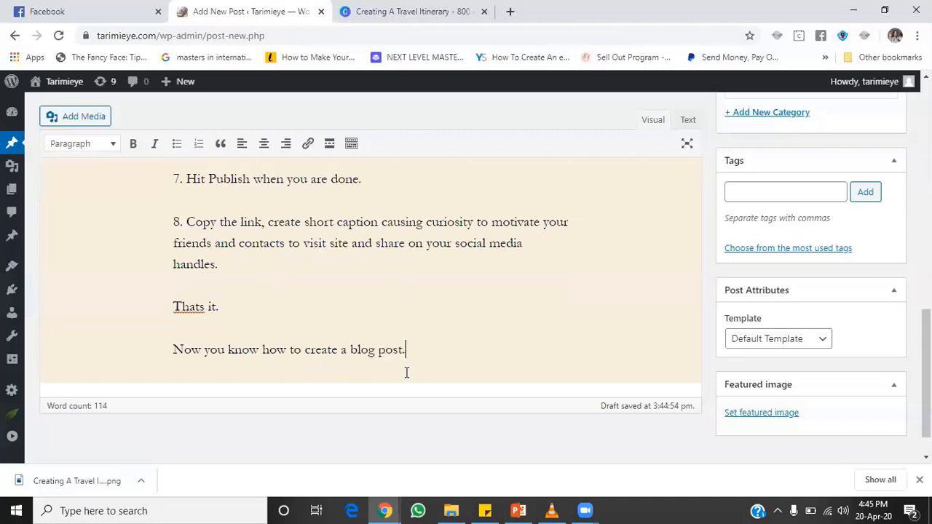
{"action": "key", "text": "Return"}
{"action": "key", "text": "Return"}
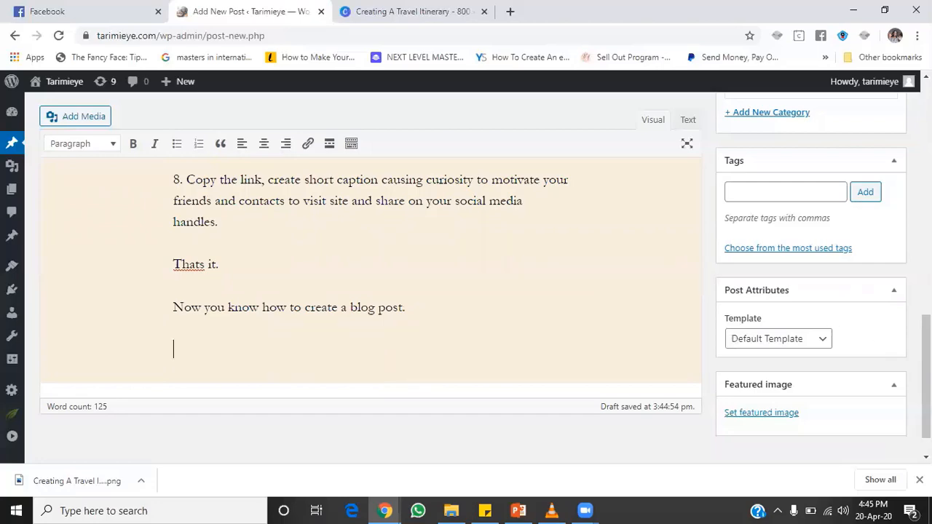
{"action": "left_click_drag", "start_coordinate": [926, 336], "coordinate": [926, 102]}
{"action": "left_click_drag", "start_coordinate": [391, 438], "coordinate": [162, 339]}
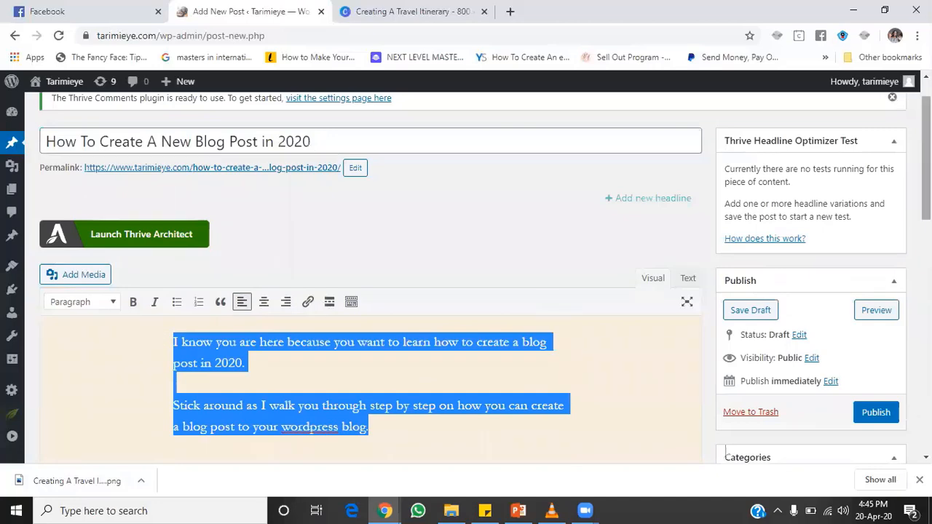
{"action": "scroll", "coordinate": [728, 357], "scroll_direction": "down", "scroll_amount": 2}
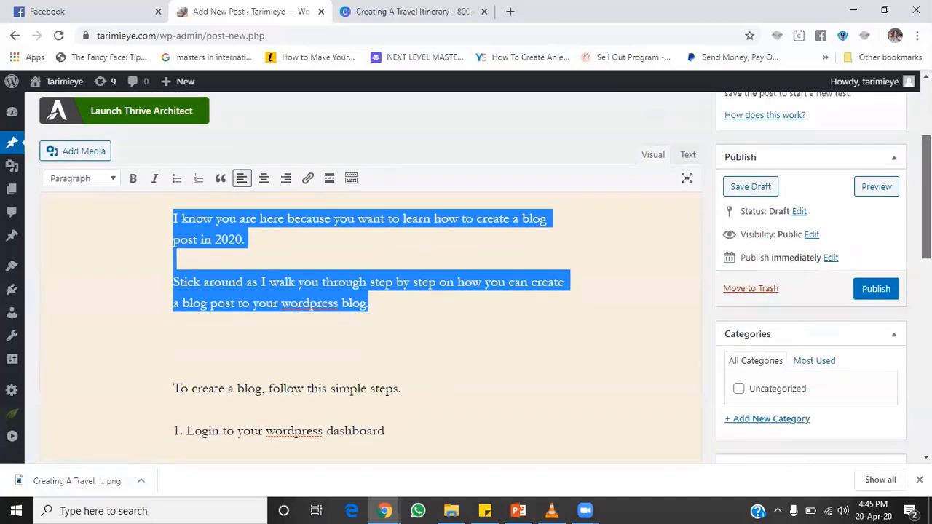
{"action": "scroll", "coordinate": [485, 272], "scroll_direction": "down", "scroll_amount": 3}
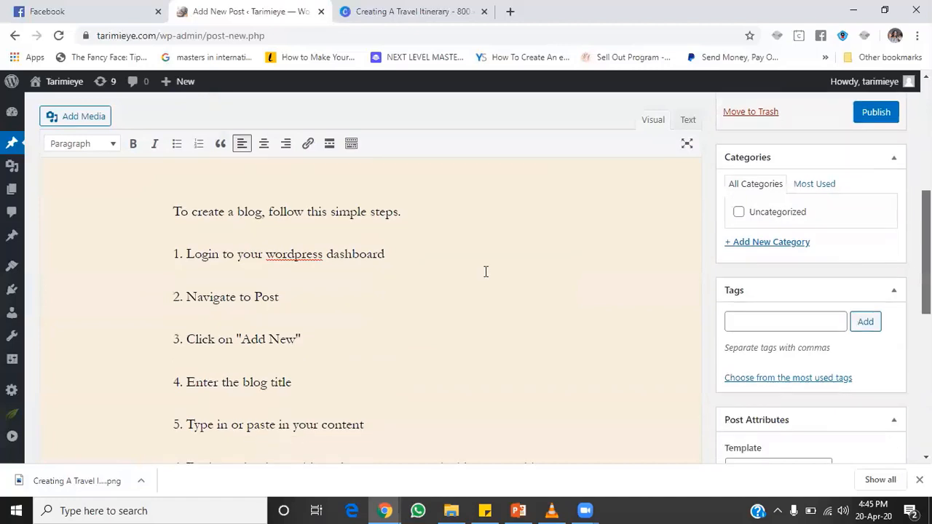
{"action": "left_click", "coordinate": [157, 199]}
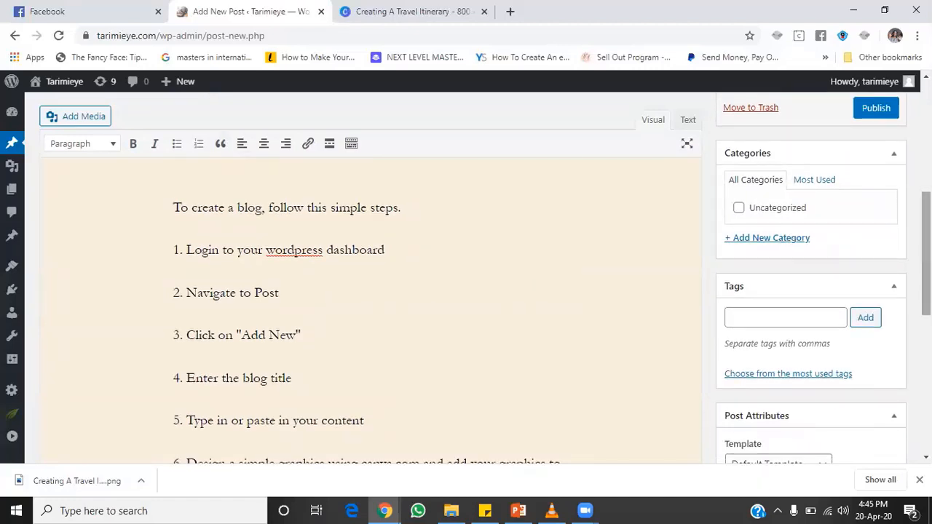
{"action": "left_click_drag", "start_coordinate": [926, 253], "coordinate": [926, 359]}
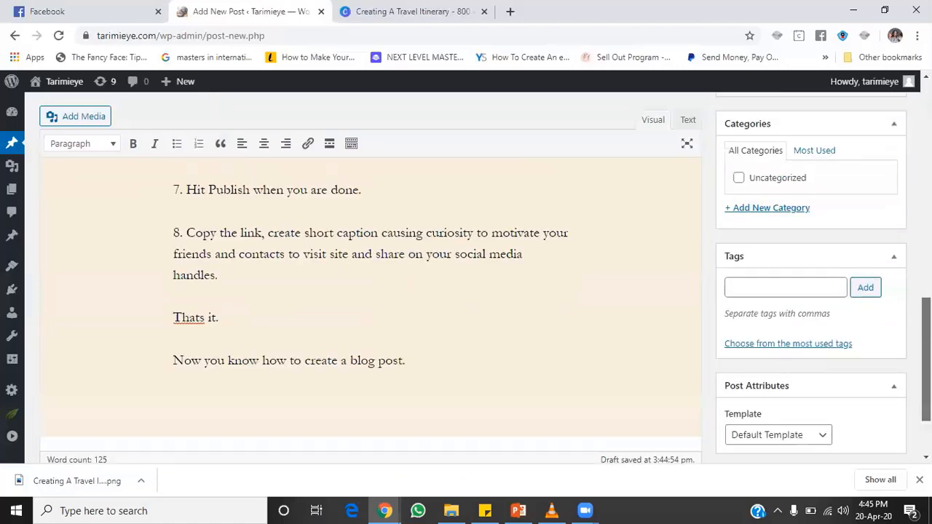
{"action": "scroll", "coordinate": [489, 433], "scroll_direction": "up", "scroll_amount": 1}
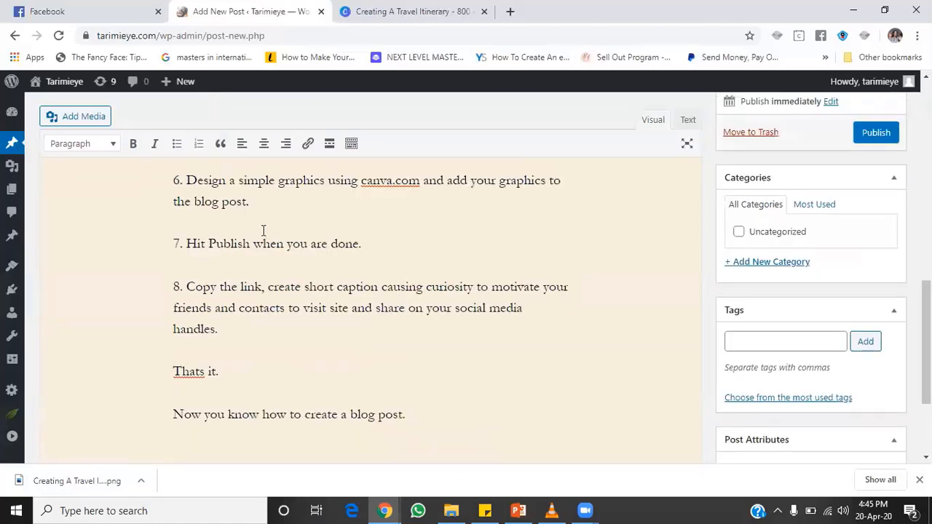
{"action": "key", "text": "ctrl+a"}
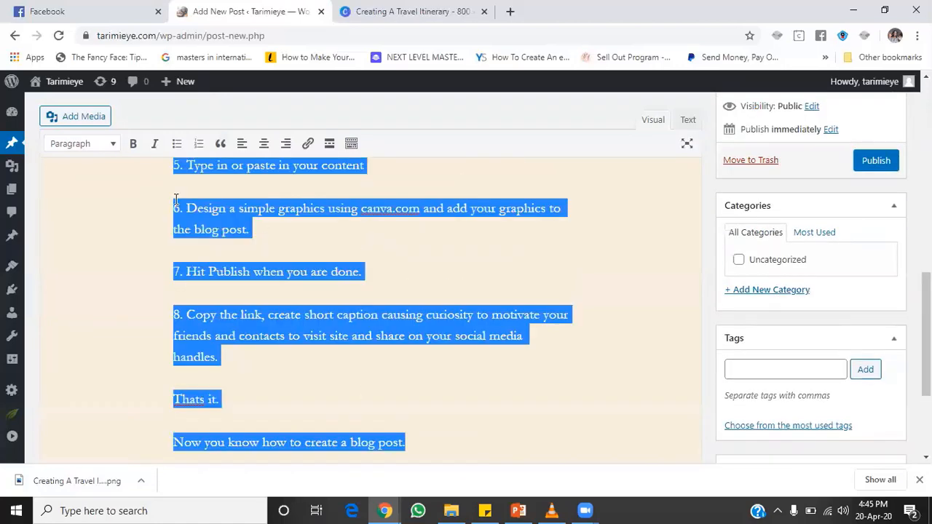
{"action": "scroll", "coordinate": [176, 199], "scroll_direction": "up", "scroll_amount": 8}
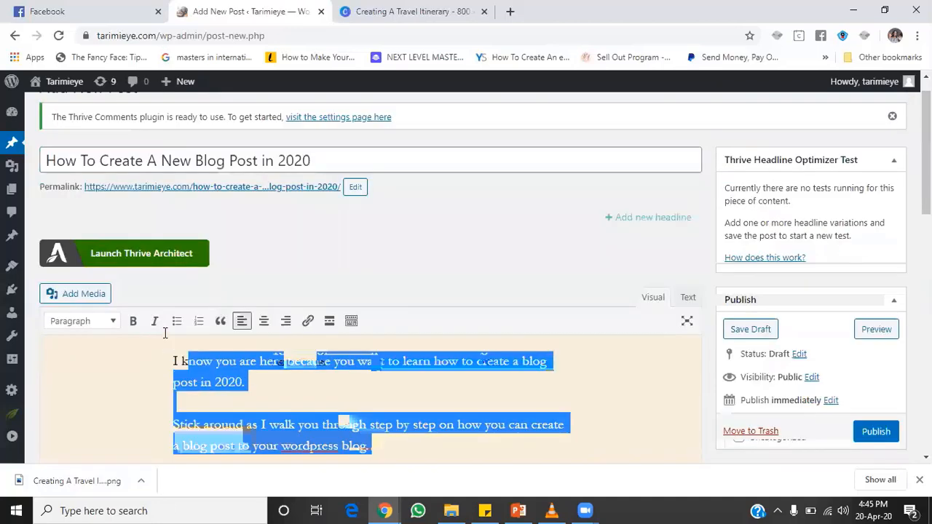
{"action": "scroll", "coordinate": [496, 306], "scroll_direction": "down", "scroll_amount": 10}
{"action": "left_click", "coordinate": [479, 272]}
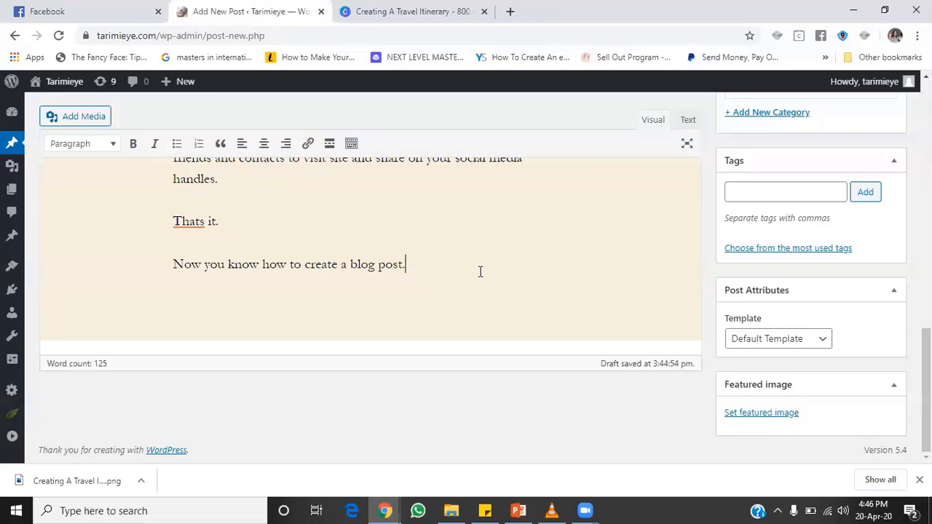
Step: Type a new closing paragraph: 'If you liked this post, you will probably like my next'
{"action": "key", "text": "Return"}
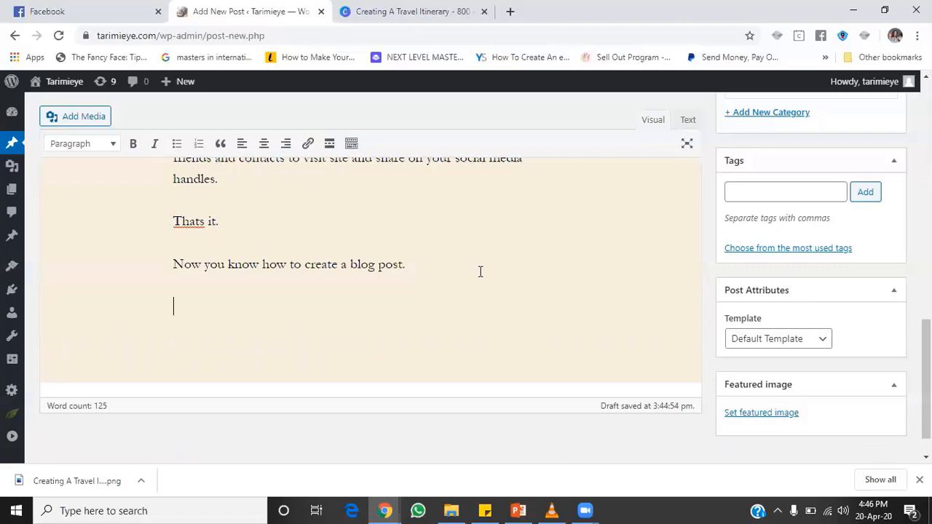
{"action": "type", "text": "If you liked this p"}
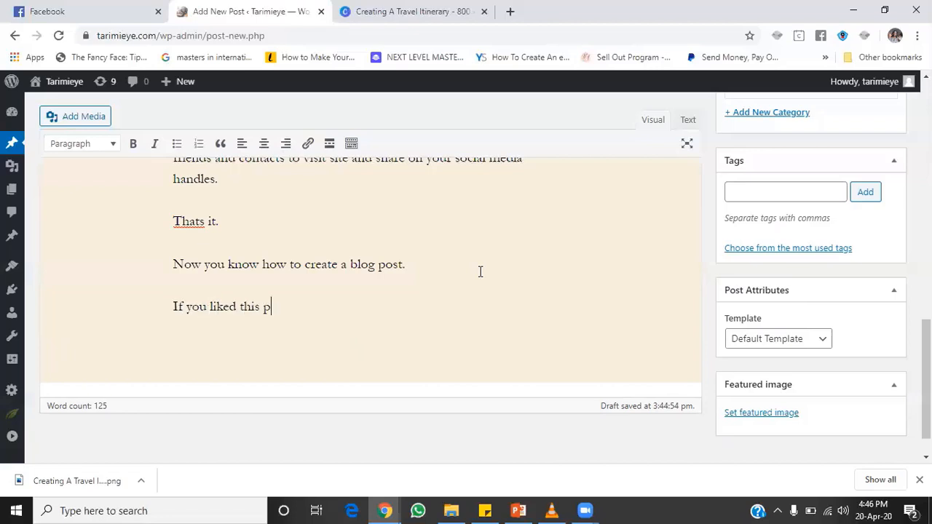
{"action": "type", "text": "ost, you will probably "}
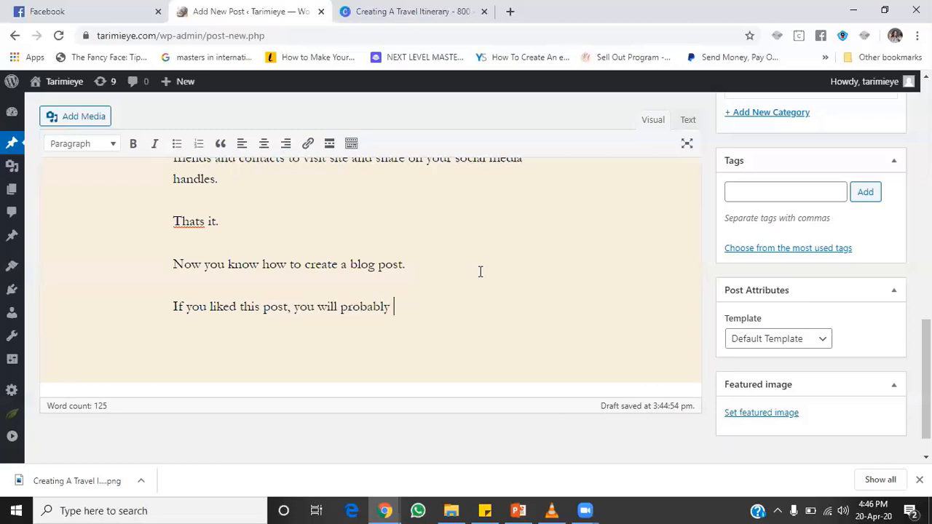
{"action": "type", "text": "like my next"}
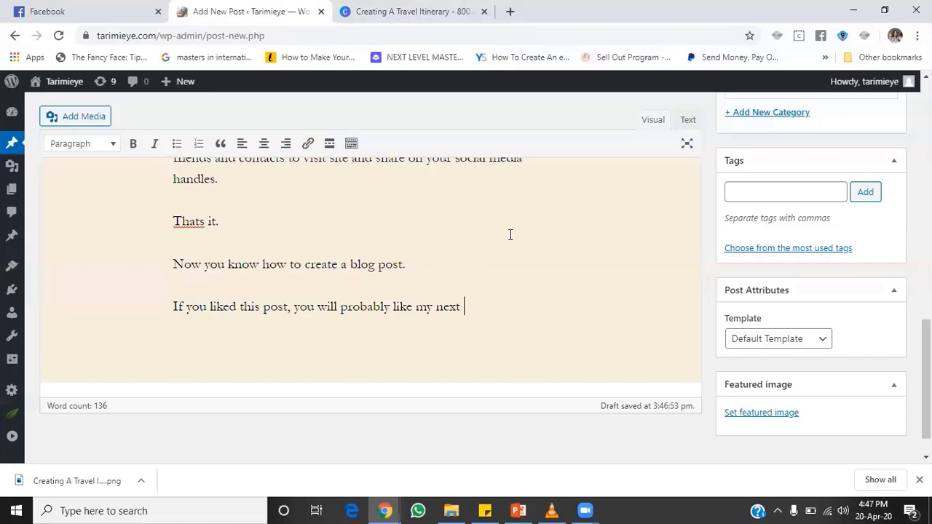
{"action": "key", "text": "Up"}
Step: Reword the closing line to 'you will like to work with me or … know more about my journy,'
{"action": "left_click", "coordinate": [479, 304]}
{"action": "key", "text": "BackSpace"}
{"action": "key", "text": "BackSpace"}
{"action": "key", "text": "BackSpace"}
{"action": "key", "text": "BackSpace"}
{"action": "key", "text": "BackSpace"}
{"action": "key", "text": "BackSpace"}
{"action": "key", "text": "BackSpace"}
{"action": "key", "text": "BackSpace"}
{"action": "key", "text": "BackSpace"}
{"action": "key", "text": "BackSpace"}
{"action": "key", "text": "BackSpace"}
{"action": "key", "text": "BackSpace"}
{"action": "key", "text": "BackSpace"}
{"action": "key", "text": "BackSpace"}
{"action": "key", "text": "BackSpace"}
{"action": "key", "text": "BackSpace"}
{"action": "key", "text": "BackSpace"}
{"action": "key", "text": "BackSpace"}
{"action": "key", "text": "BackSpace"}
{"action": "key", "text": "BackSpace"}
{"action": "type", "text": "wi"}
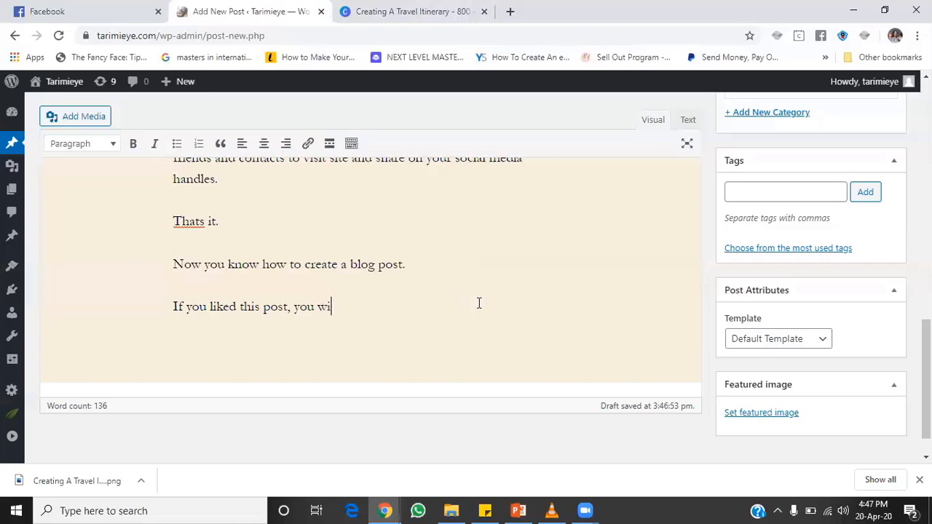
{"action": "type", "text": "ll love to"}
{"action": "key", "text": "BackSpace"}
{"action": "key", "text": "BackSpace"}
{"action": "key", "text": "BackSpace"}
{"action": "key", "text": "BackSpace"}
{"action": "key", "text": "BackSpace"}
{"action": "key", "text": "BackSpace"}
{"action": "key", "text": "BackSpace"}
{"action": "key", "text": "BackSpace"}
{"action": "key", "text": "BackSpace"}
{"action": "key", "text": "BackSpace"}
{"action": "key", "text": "BackSpace"}
{"action": "type", "text": "ll like to w"}
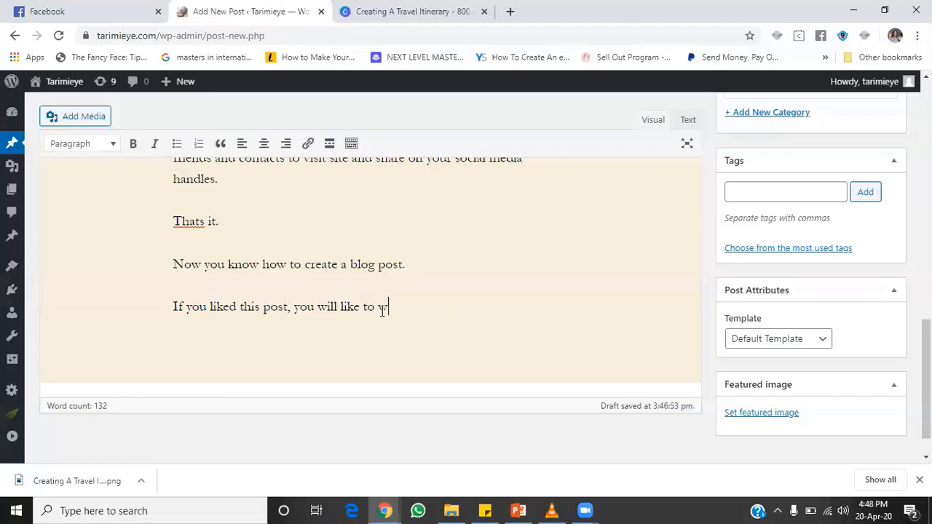
{"action": "type", "text": "ork wih"}
{"action": "key", "text": "BackSpace"}
{"action": "type", "text": "th me or "}
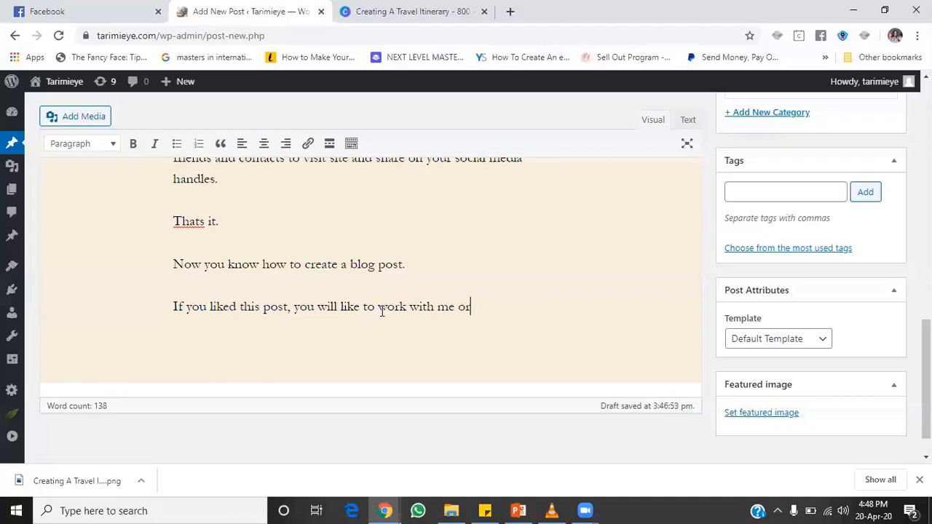
{"action": "type", "text": "will like to read "}
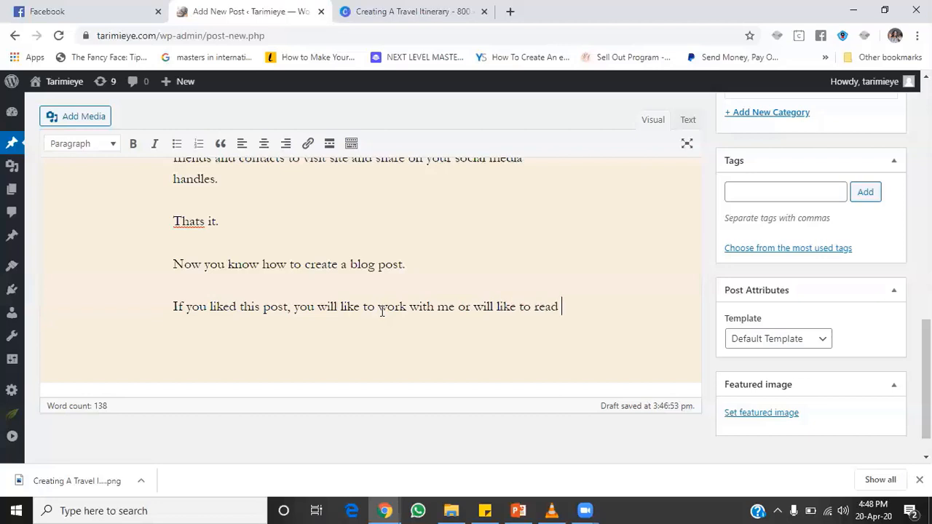
{"action": "type", "text": "more about"}
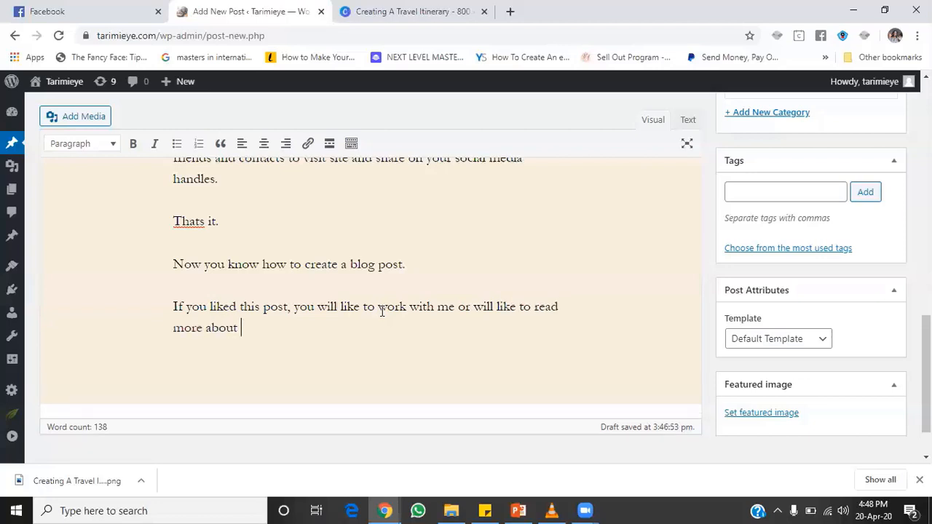
{"action": "key", "text": "BackSpace"}
{"action": "key", "text": "BackSpace"}
{"action": "key", "text": "BackSpace"}
{"action": "key", "text": "BackSpace"}
{"action": "key", "text": "BackSpace"}
{"action": "key", "text": "BackSpace"}
{"action": "key", "text": "BackSpace"}
{"action": "key", "text": "BackSpace"}
{"action": "key", "text": "BackSpace"}
{"action": "key", "text": "BackSpace"}
{"action": "key", "text": "BackSpace"}
{"action": "key", "text": "BackSpace"}
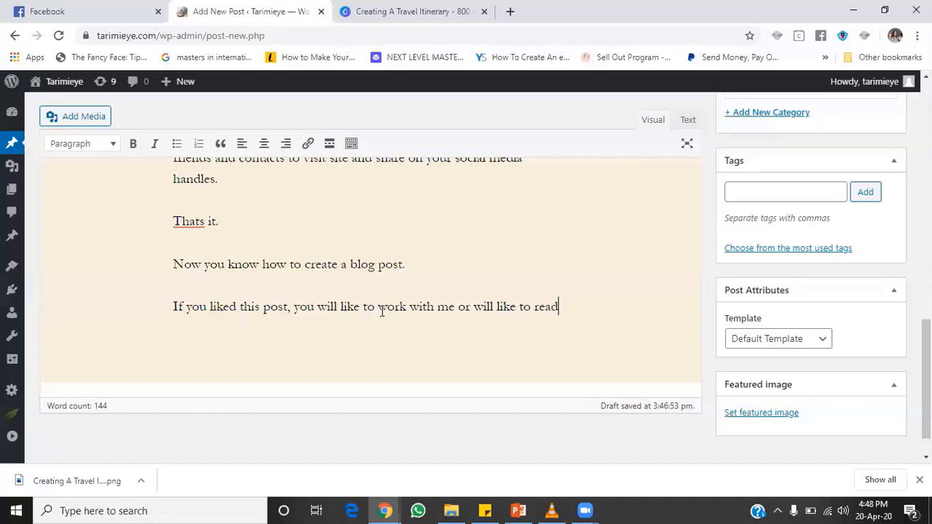
{"action": "type", "text": "kno"}
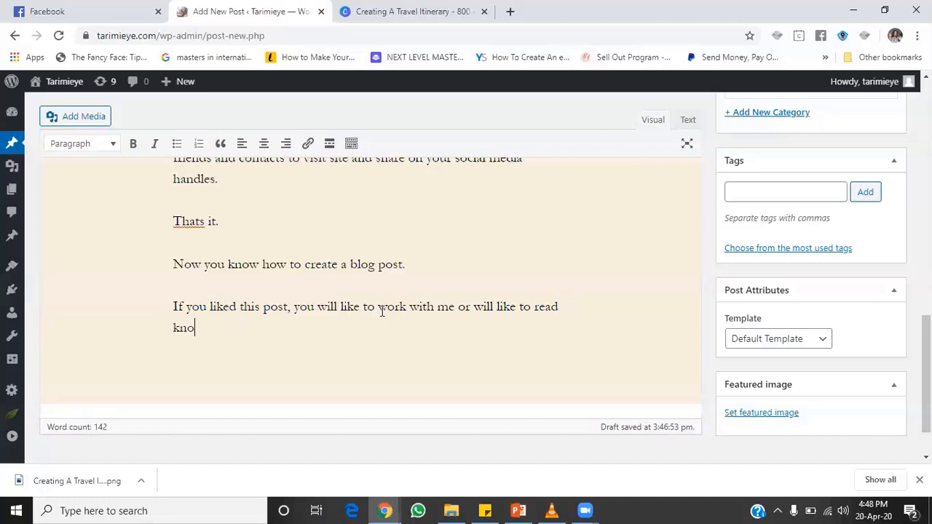
{"action": "type", "text": "w more about my jpurne"}
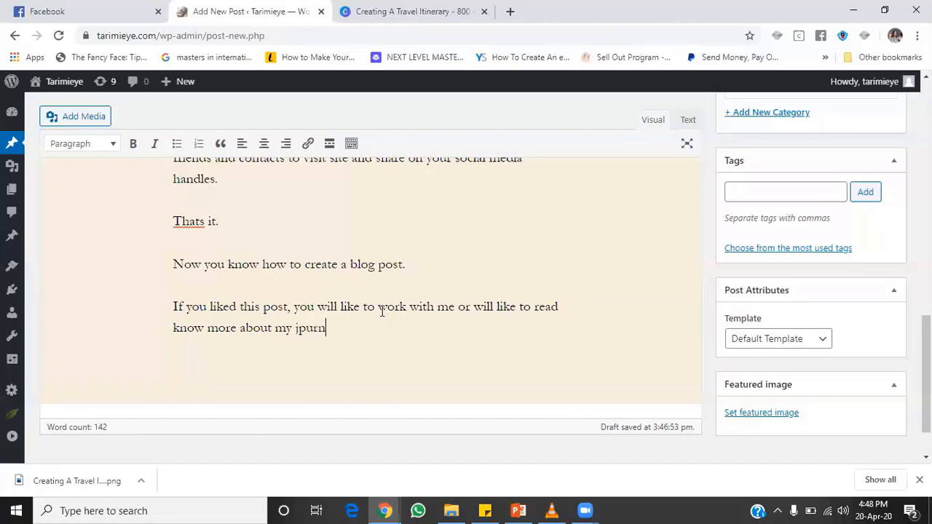
{"action": "key", "text": "BackSpace"}
{"action": "key", "text": "BackSpace"}
{"action": "key", "text": "BackSpace"}
{"action": "key", "text": "BackSpace"}
{"action": "key", "text": "BackSpace"}
{"action": "type", "text": "ourny,"}
Step: Correct 'journy' to 'journey', end the closing line with 'click here to learn more.', then select that paragraph
{"action": "right_click", "coordinate": [317, 333]}
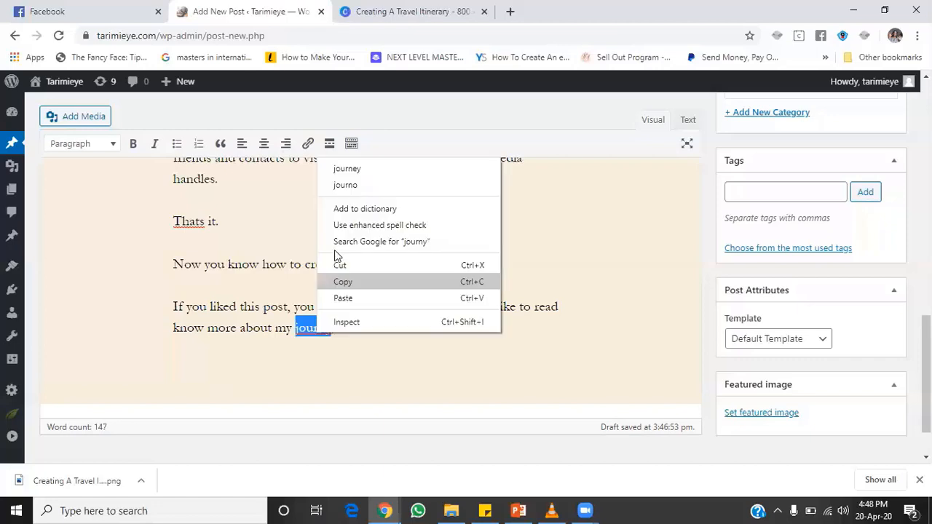
{"action": "left_click", "coordinate": [362, 168]}
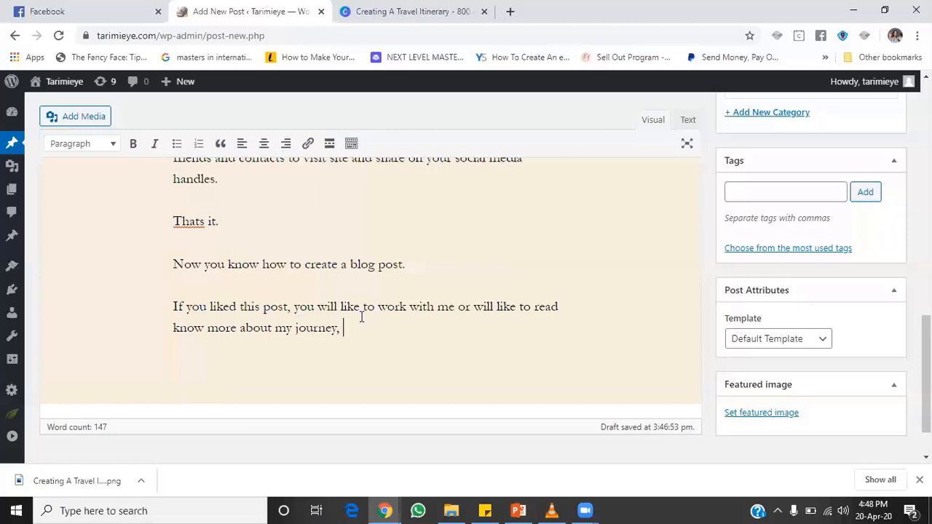
{"action": "type", "text": "click here to learn m"}
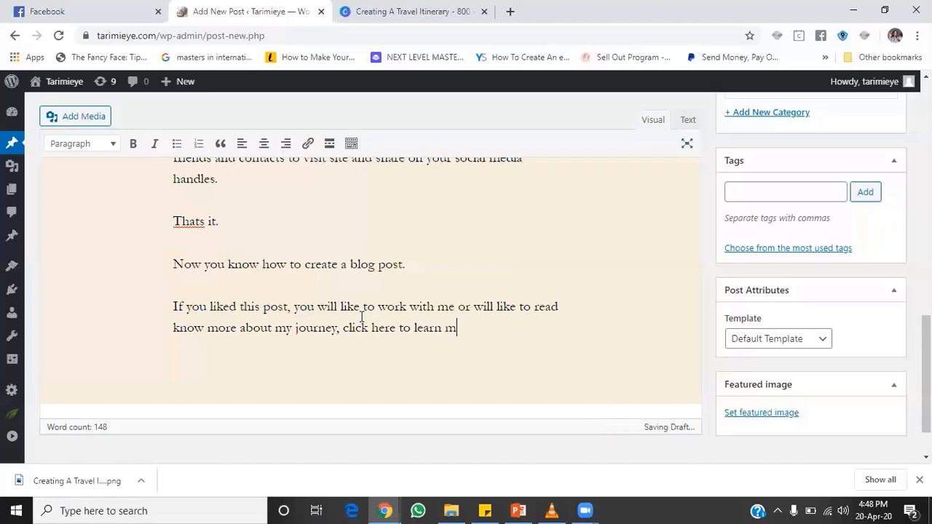
{"action": "type", "text": "ow"}
{"action": "key", "text": "BackSpace"}
{"action": "key", "text": "BackSpace"}
{"action": "key", "text": "BackSpace"}
{"action": "type", "text": "more."}
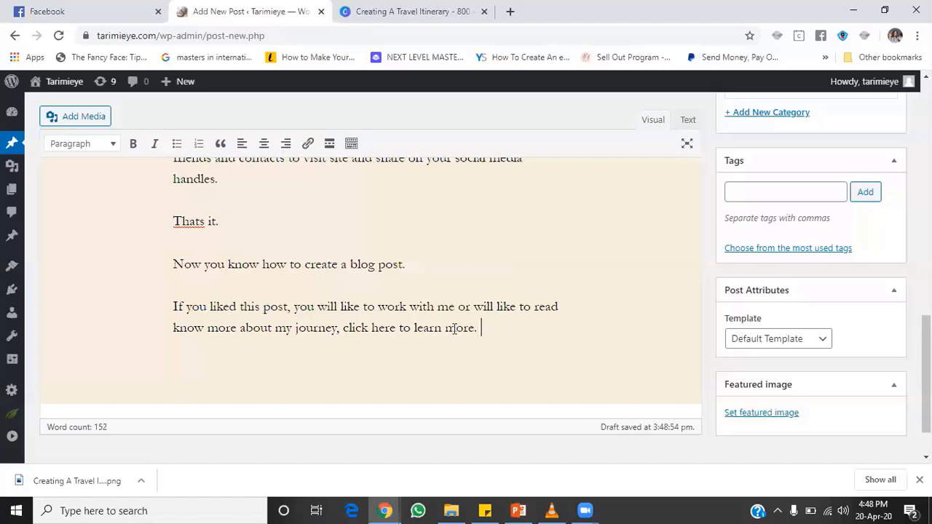
{"action": "left_click_drag", "start_coordinate": [480, 327], "coordinate": [171, 308]}
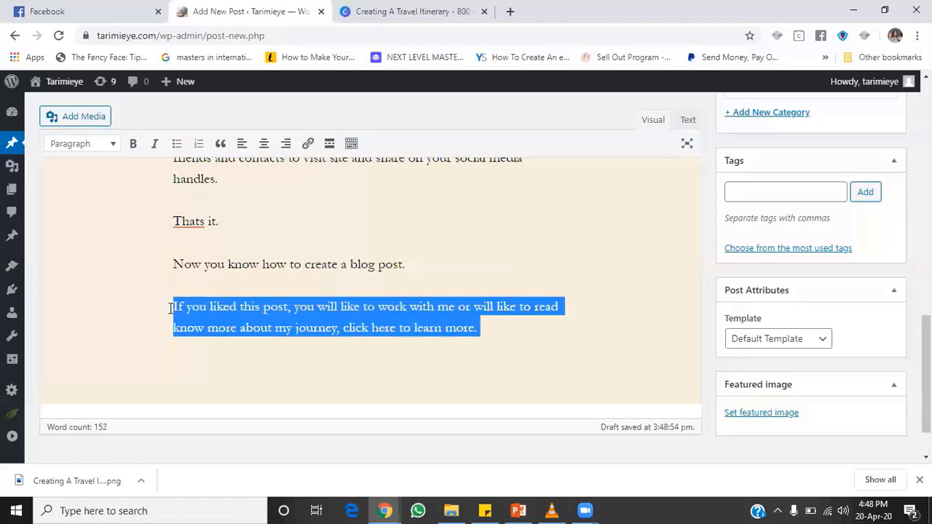
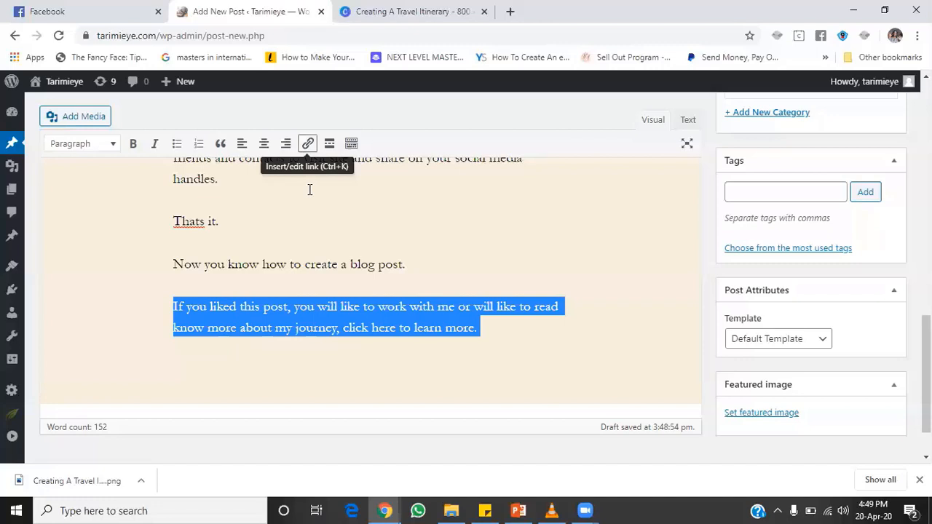
{"action": "key", "text": "ctrl+k"}
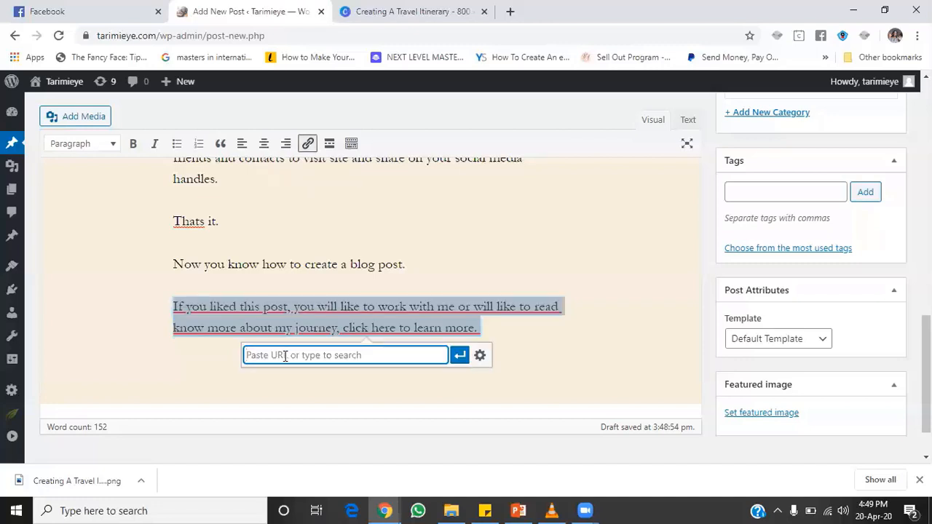
{"action": "type", "text": "www"}
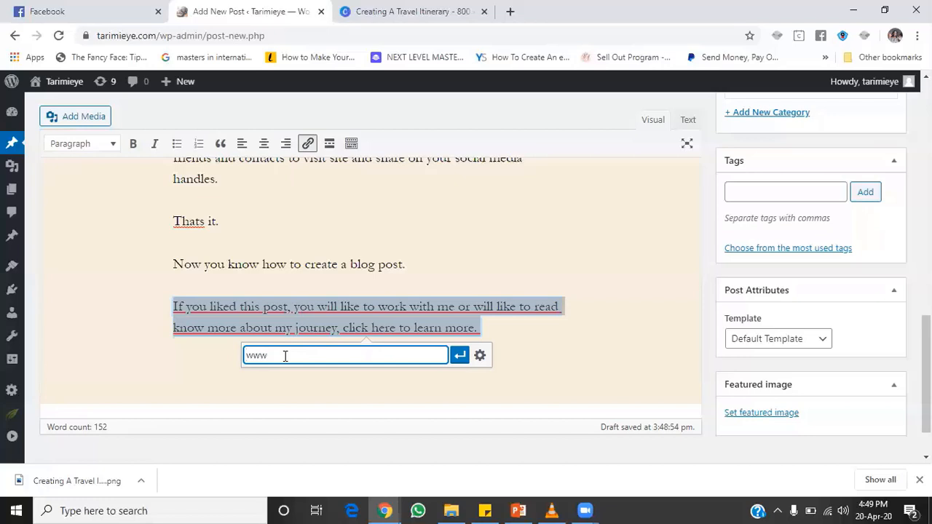
{"action": "type", "text": ".tar"}
{"action": "type", "text": "im"}
{"action": "type", "text": "mie"}
{"action": "key", "text": "BackSpace"}
{"action": "key", "text": "BackSpace"}
{"action": "key", "text": "BackSpace"}
{"action": "type", "text": "mieye.com"}
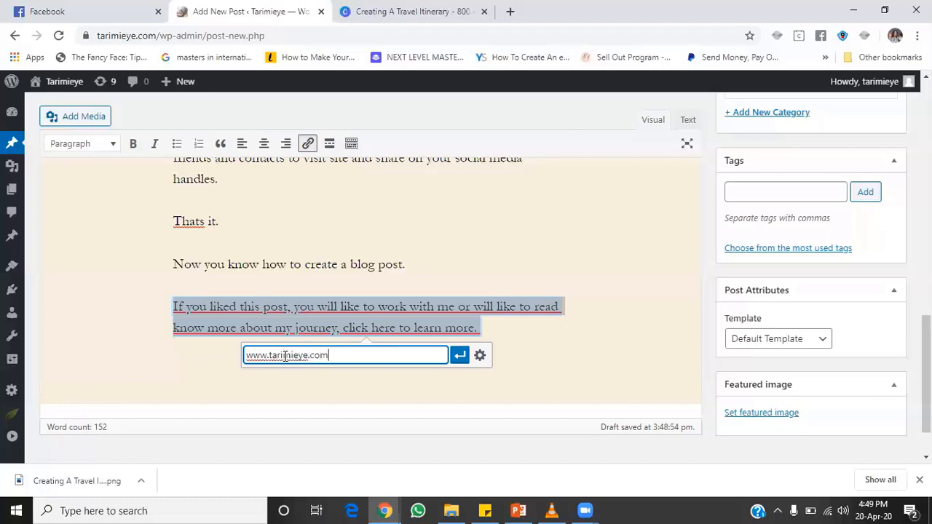
{"action": "left_click", "coordinate": [460, 354]}
{"action": "left_click", "coordinate": [576, 216]}
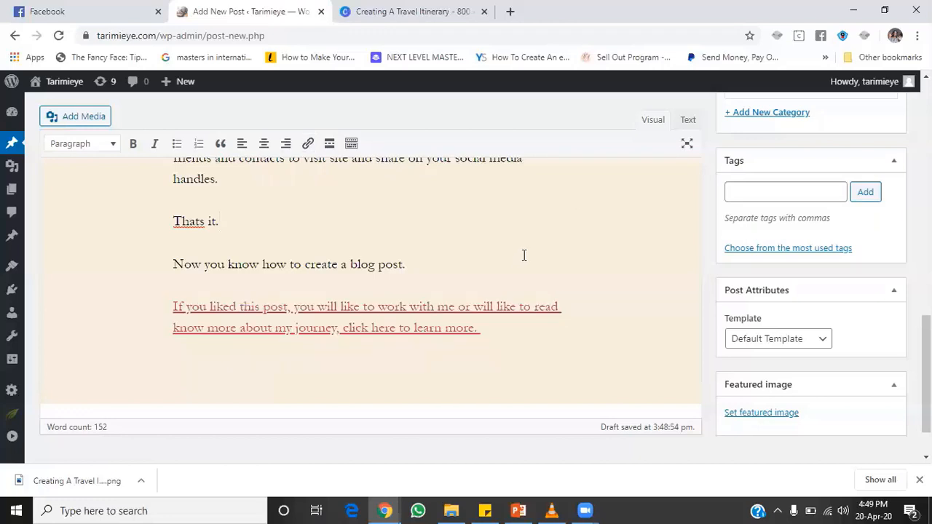
Step: Add and remove stray blank lines after the linked paragraph, then switch to the Canva design
{"action": "triple_click", "coordinate": [509, 332]}
{"action": "left_click", "coordinate": [509, 333]}
{"action": "key", "text": "Return"}
{"action": "key", "text": "Return"}
{"action": "key", "text": "Return"}
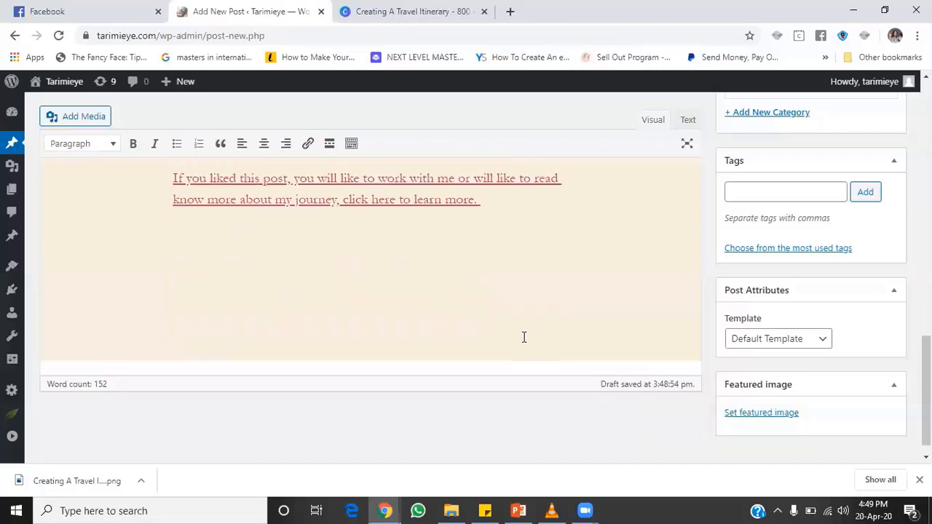
{"action": "type", "text": "T"}
{"action": "key", "text": "BackSpace"}
{"action": "key", "text": "BackSpace"}
{"action": "key", "text": "BackSpace"}
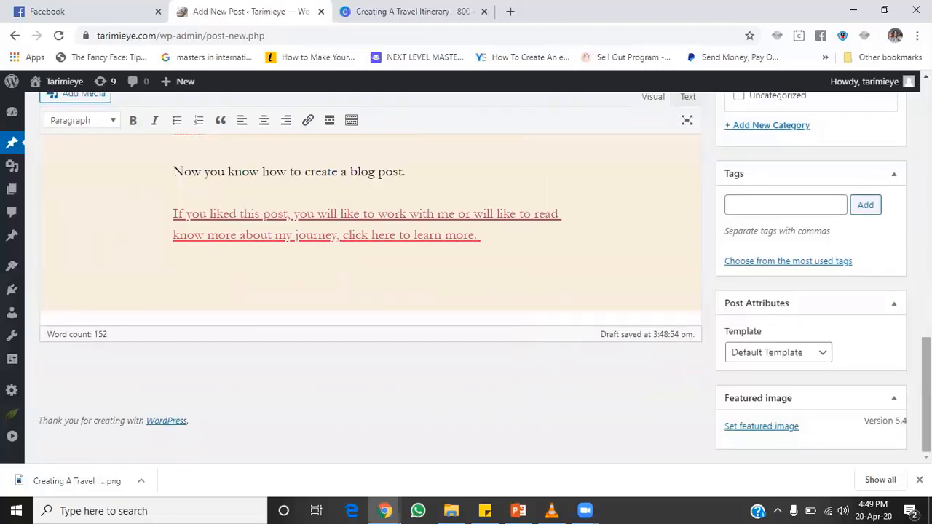
{"action": "scroll", "coordinate": [500, 318], "scroll_direction": "up", "scroll_amount": 3}
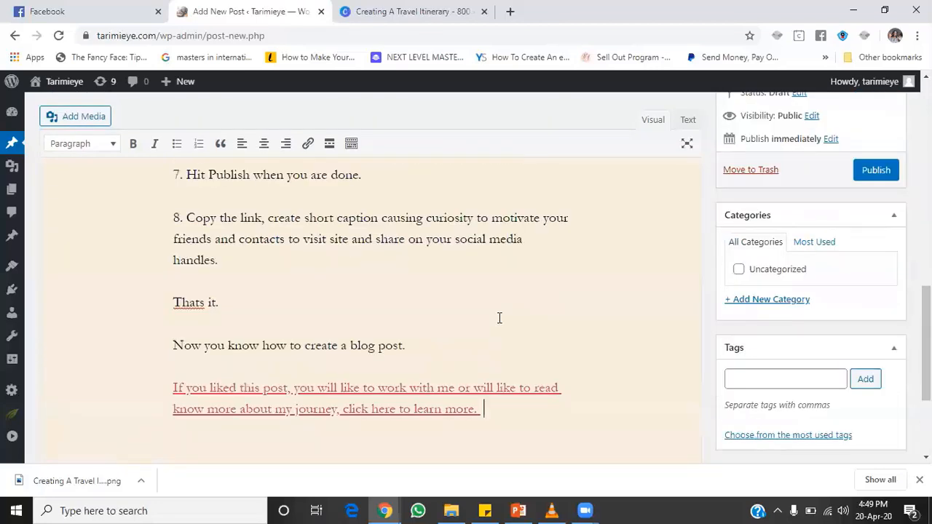
{"action": "left_click", "coordinate": [393, 13]}
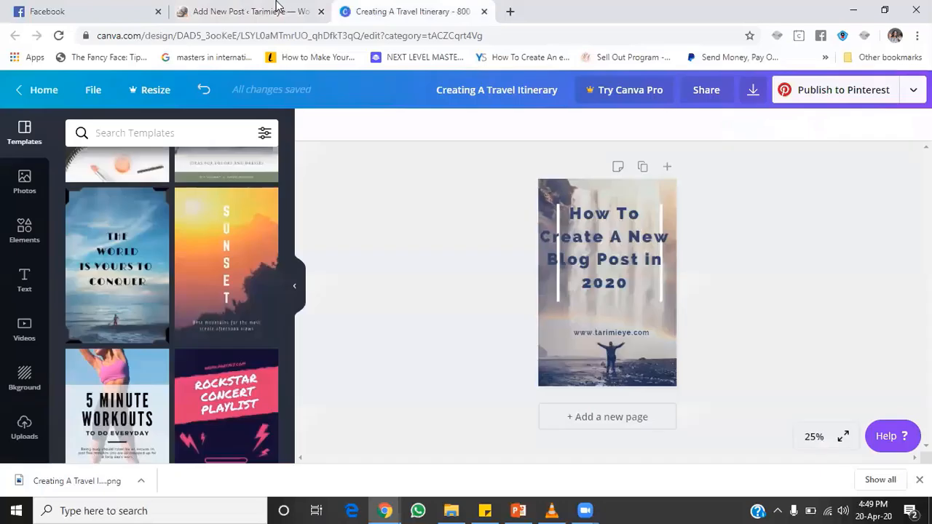
Step: Glance at the Facebook tab, then return to the WordPress Add New Post editor
{"action": "left_click", "coordinate": [47, 11]}
{"action": "left_click", "coordinate": [267, 7]}
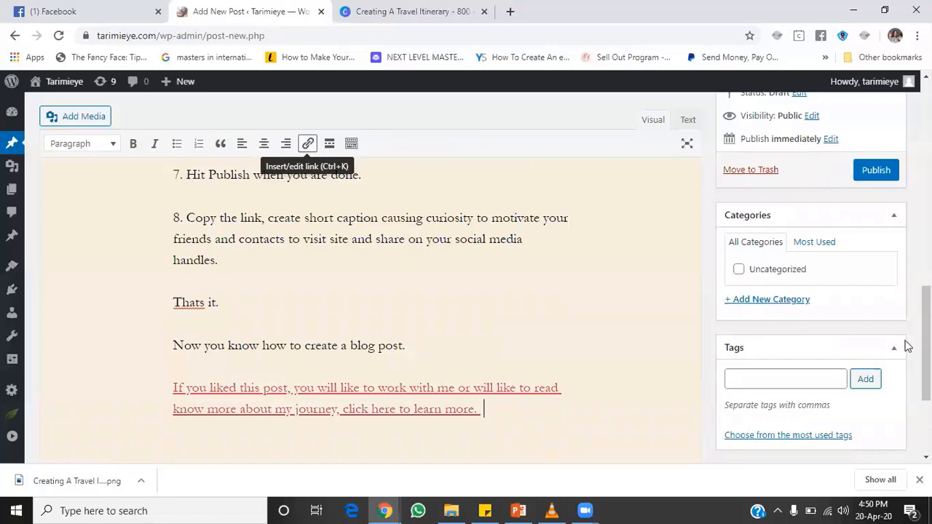
{"action": "left_click_drag", "start_coordinate": [925, 346], "coordinate": [925, 260]}
{"action": "scroll", "coordinate": [712, 375], "scroll_direction": "down", "scroll_amount": 10}
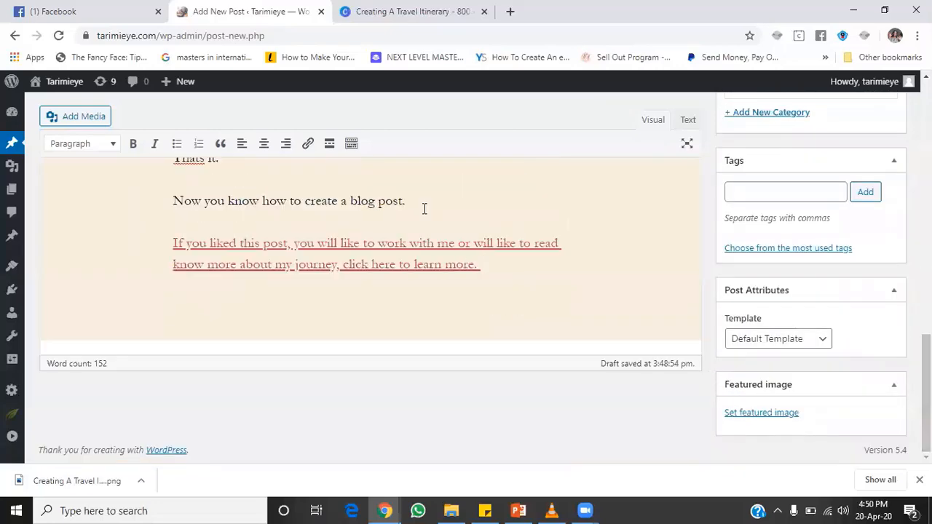
{"action": "left_click_drag", "start_coordinate": [407, 200], "coordinate": [210, 204]}
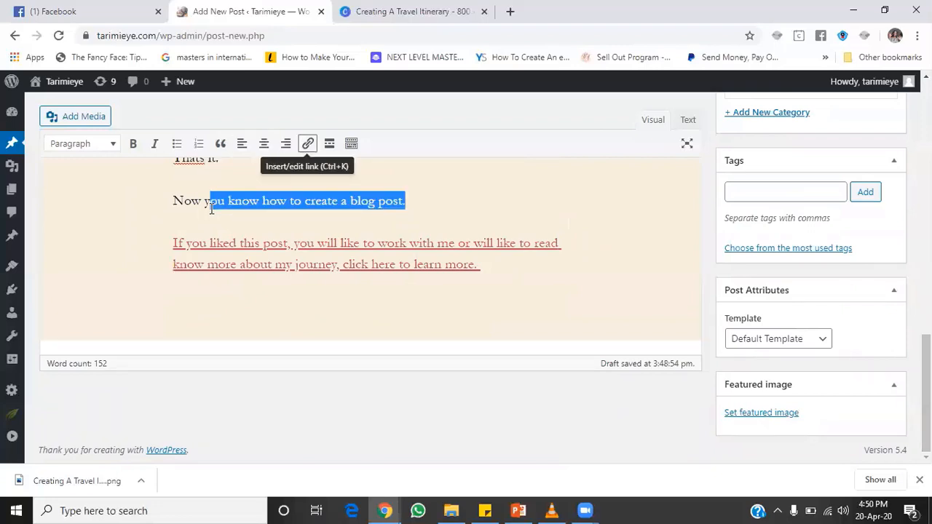
{"action": "left_click", "coordinate": [307, 143]}
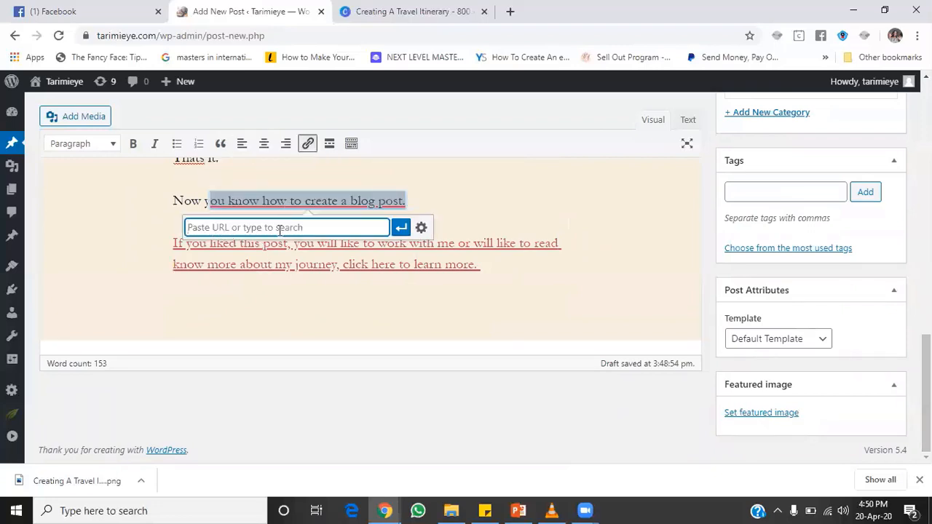
{"action": "left_click", "coordinate": [476, 195]}
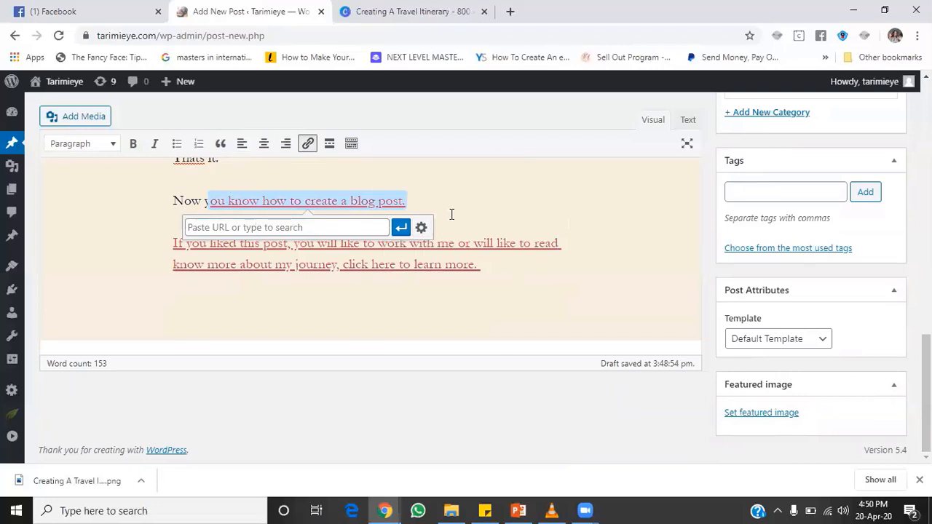
{"action": "left_click", "coordinate": [452, 214]}
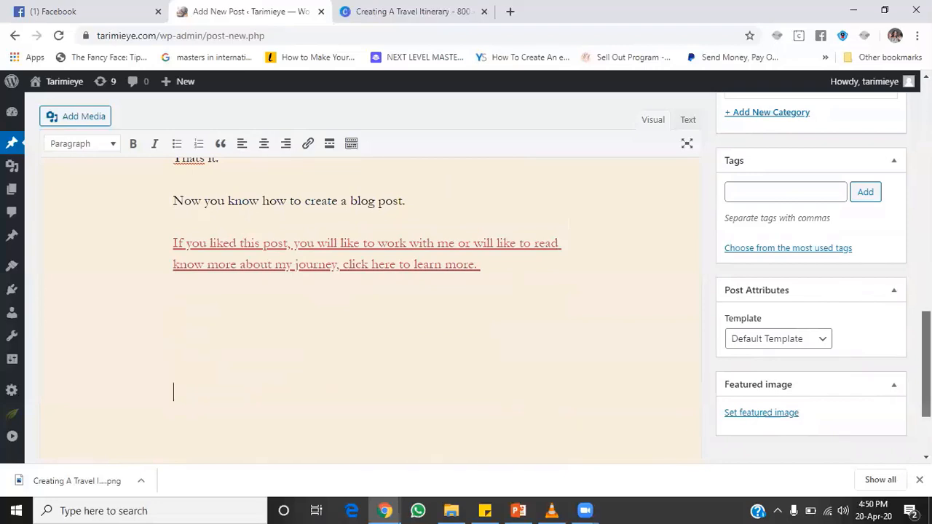
{"action": "scroll", "coordinate": [601, 344], "scroll_direction": "down", "scroll_amount": 1}
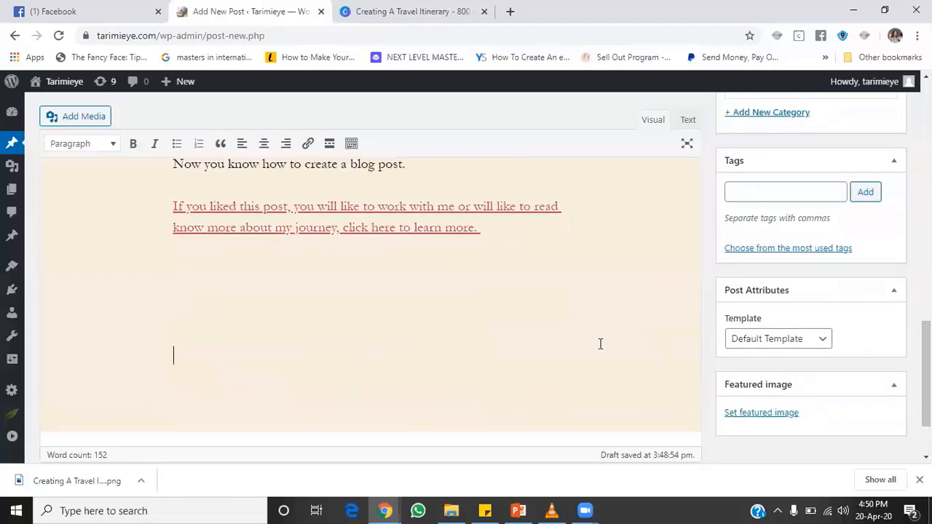
{"action": "key", "text": "BackSpace"}
{"action": "key", "text": "BackSpace"}
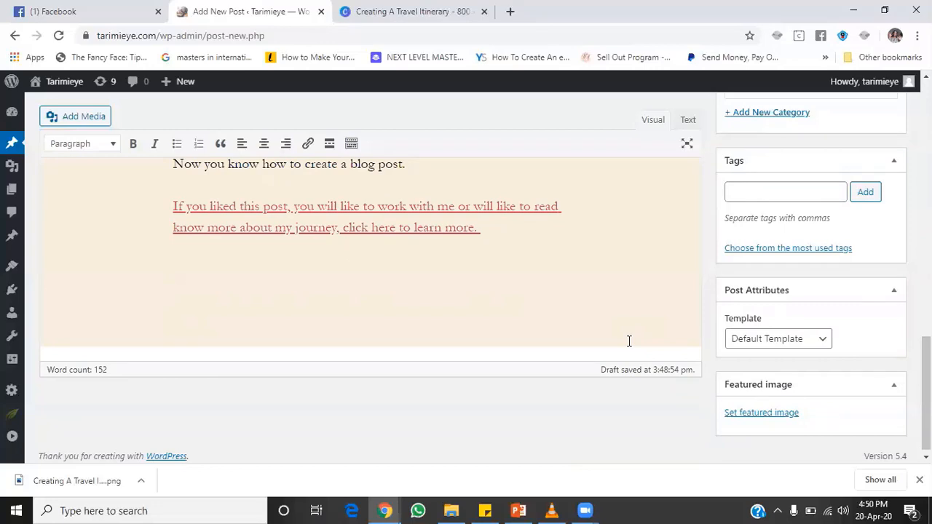
{"action": "scroll", "coordinate": [903, 383], "scroll_direction": "up", "scroll_amount": 3}
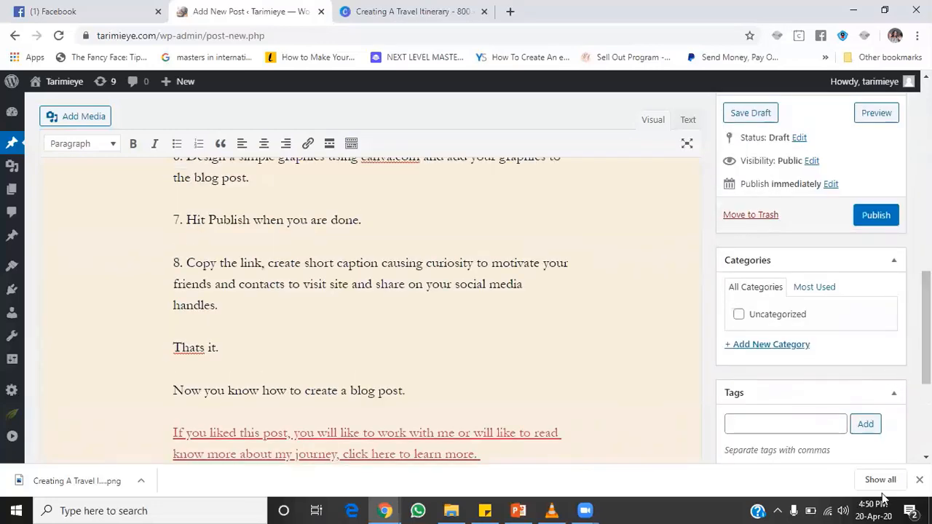
{"action": "scroll", "coordinate": [924, 349], "scroll_direction": "down", "scroll_amount": 3}
{"action": "scroll", "coordinate": [924, 364], "scroll_direction": "down", "scroll_amount": 1}
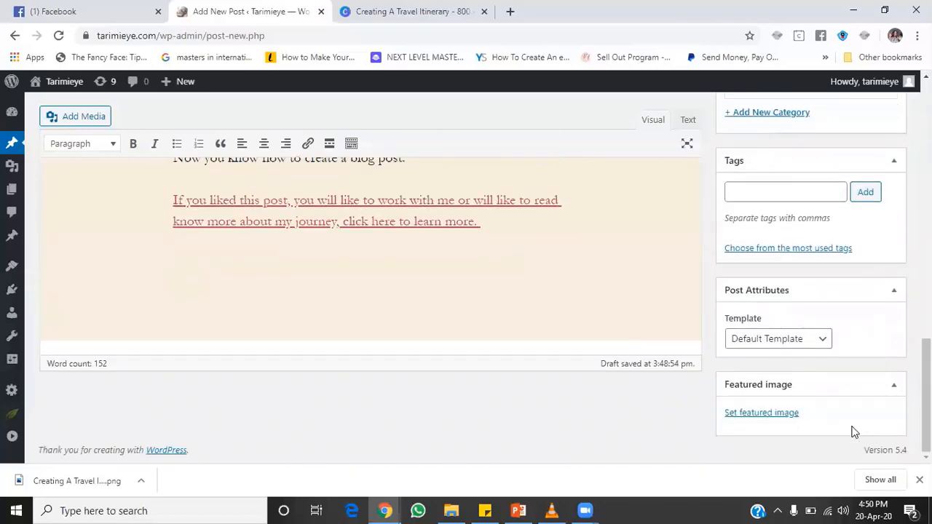
Step: Open the featured image chooser, browse the Media Library, and settle on the Upload Files panel
{"action": "left_click", "coordinate": [777, 415]}
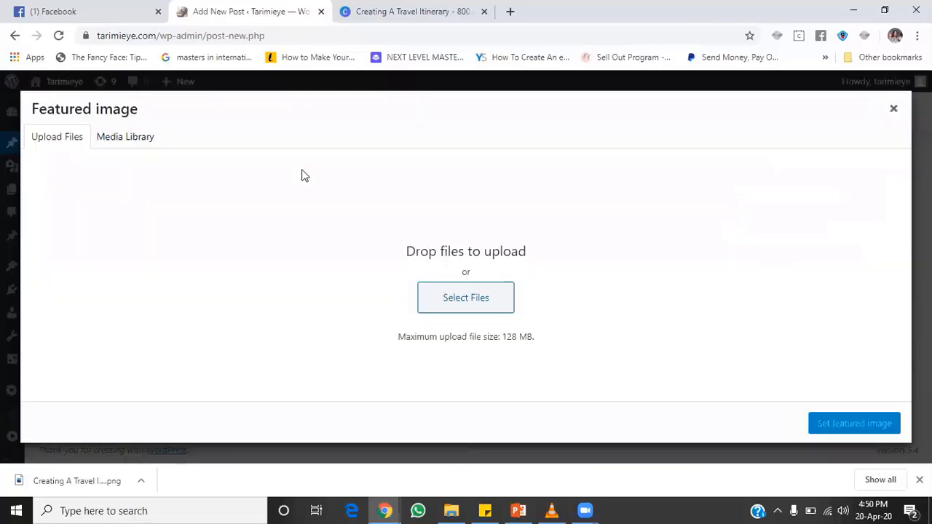
{"action": "left_click", "coordinate": [118, 141]}
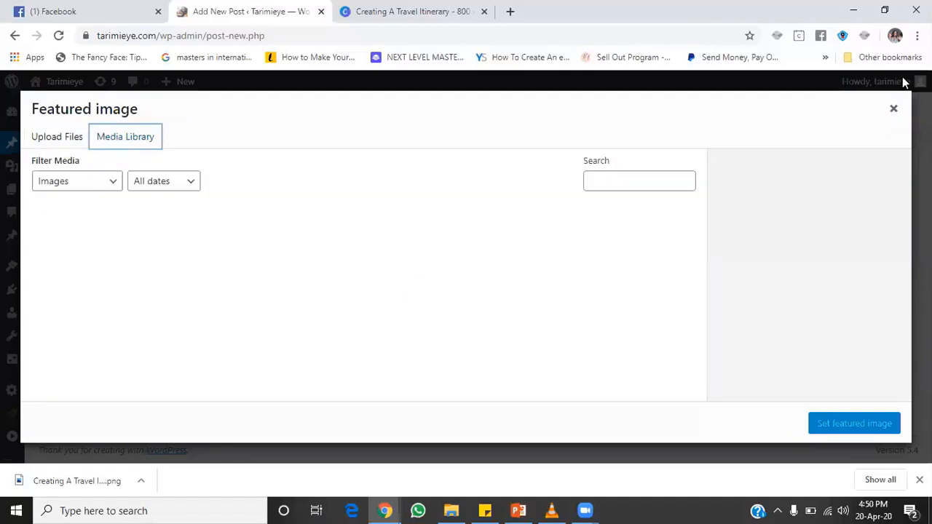
{"action": "left_click", "coordinate": [893, 109]}
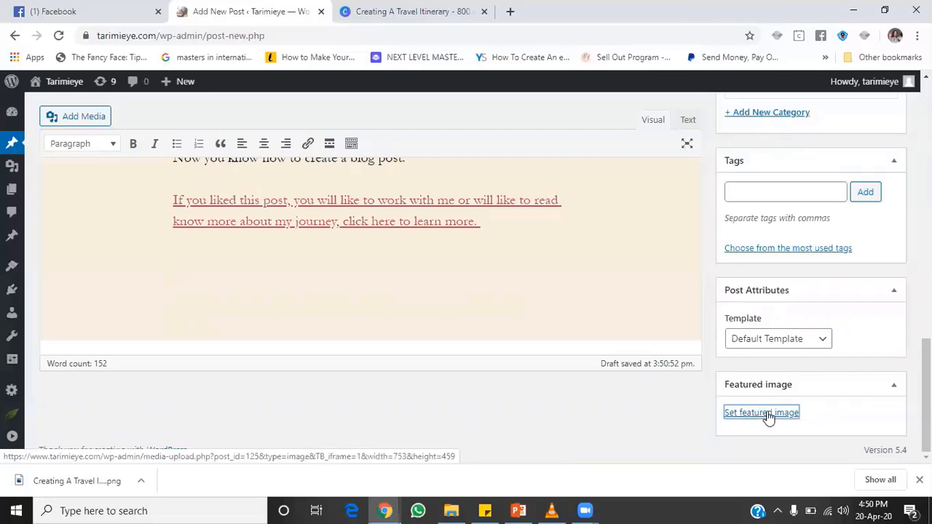
{"action": "left_click", "coordinate": [760, 414]}
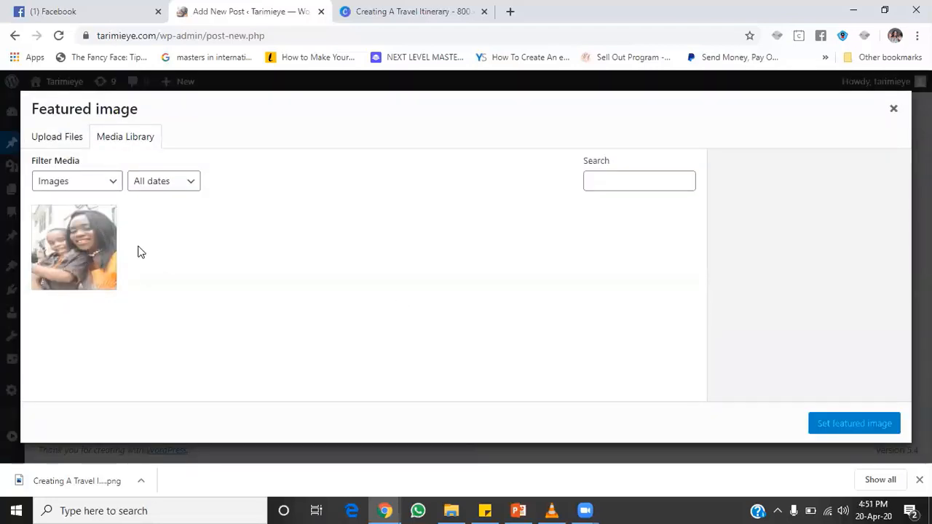
{"action": "left_click", "coordinate": [64, 143]}
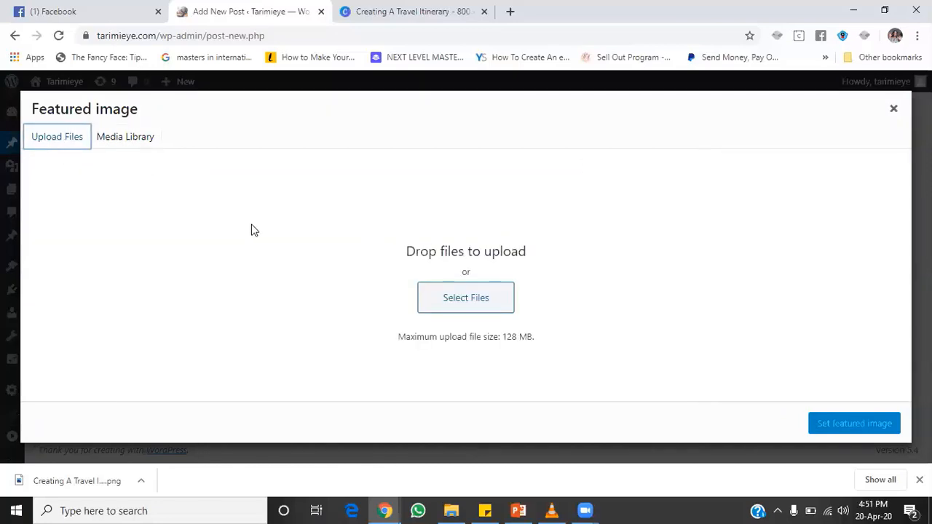
{"action": "left_click", "coordinate": [132, 144]}
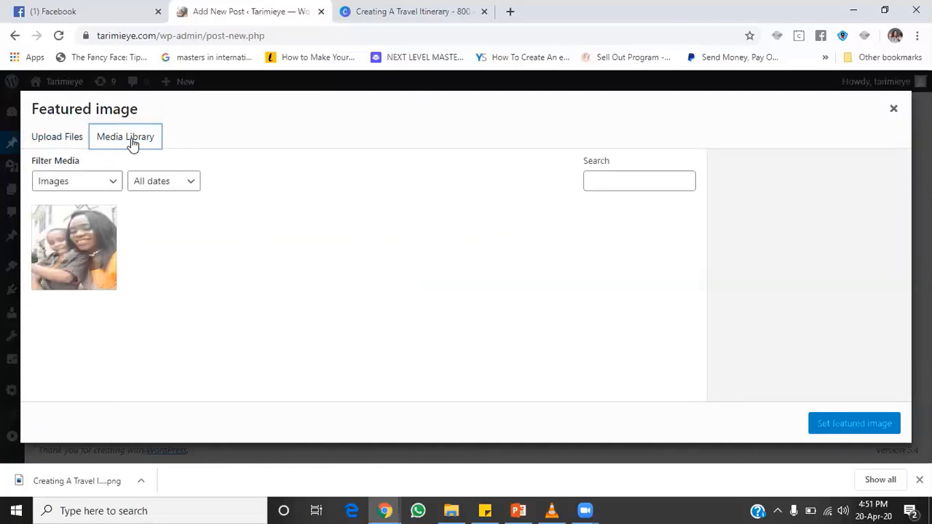
{"action": "left_click", "coordinate": [65, 142]}
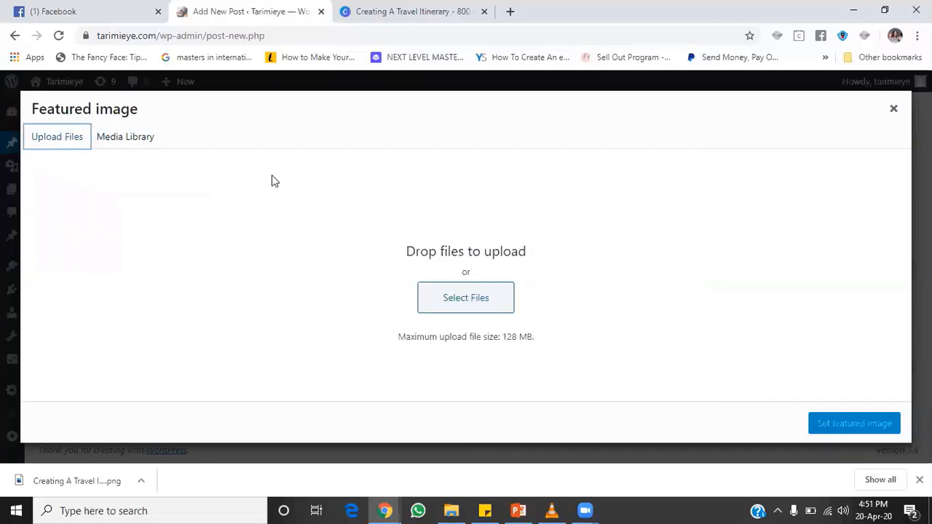
Step: Upload 'Creating A Travel Itinerary.png' and set it as the post's featured image
{"action": "left_click", "coordinate": [475, 302]}
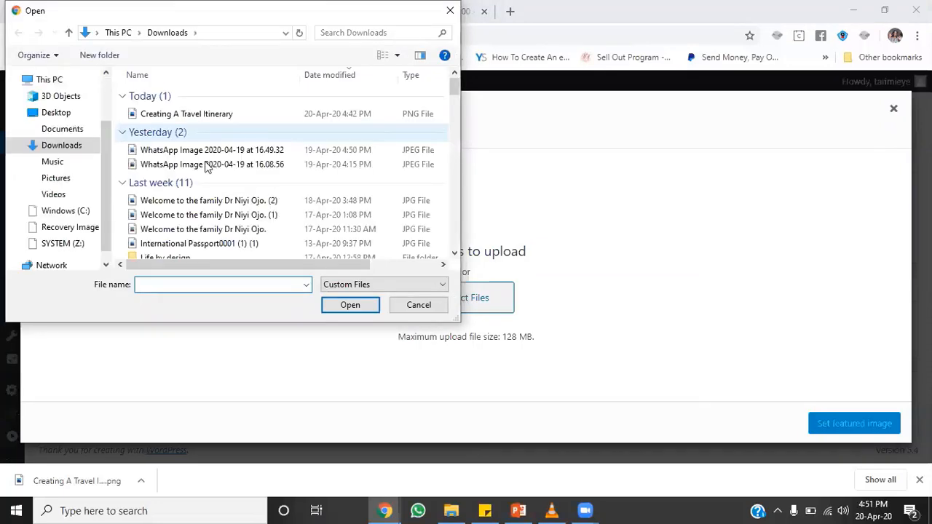
{"action": "left_click", "coordinate": [203, 114]}
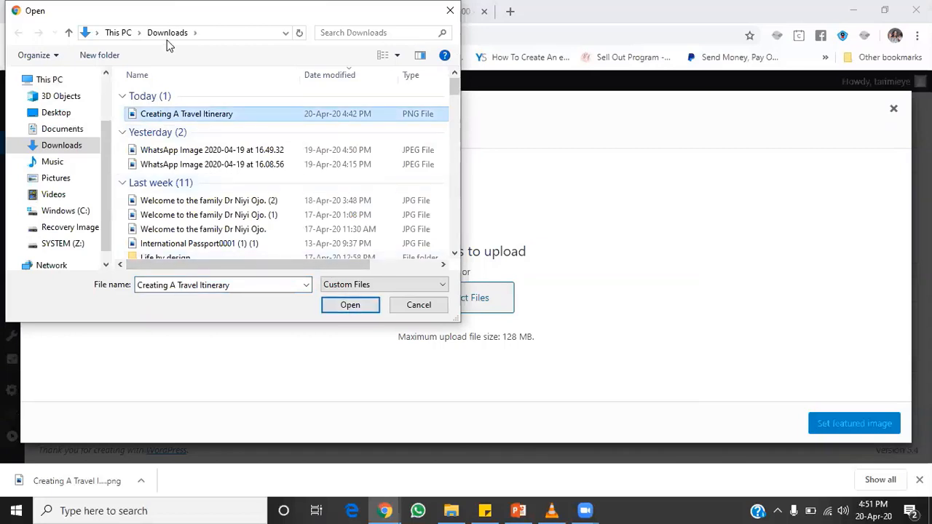
{"action": "left_click", "coordinate": [358, 305]}
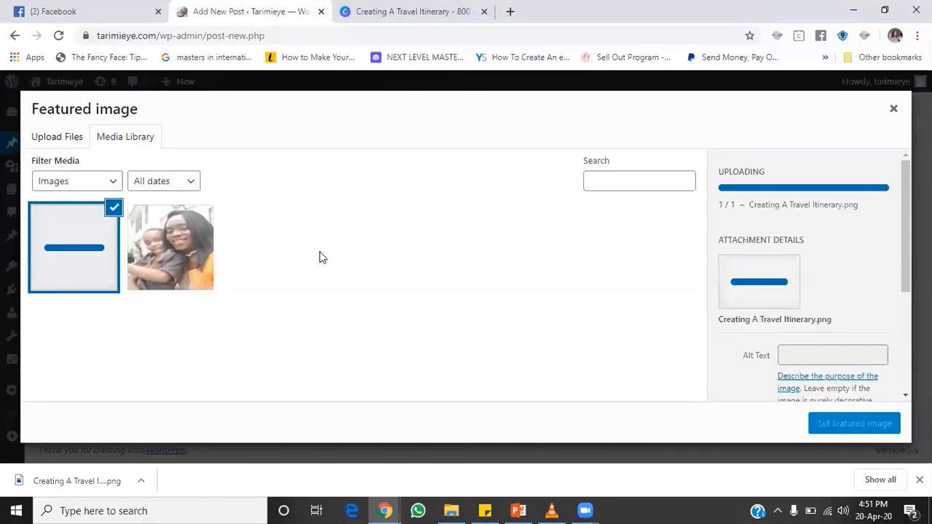
{"action": "left_click", "coordinate": [840, 423]}
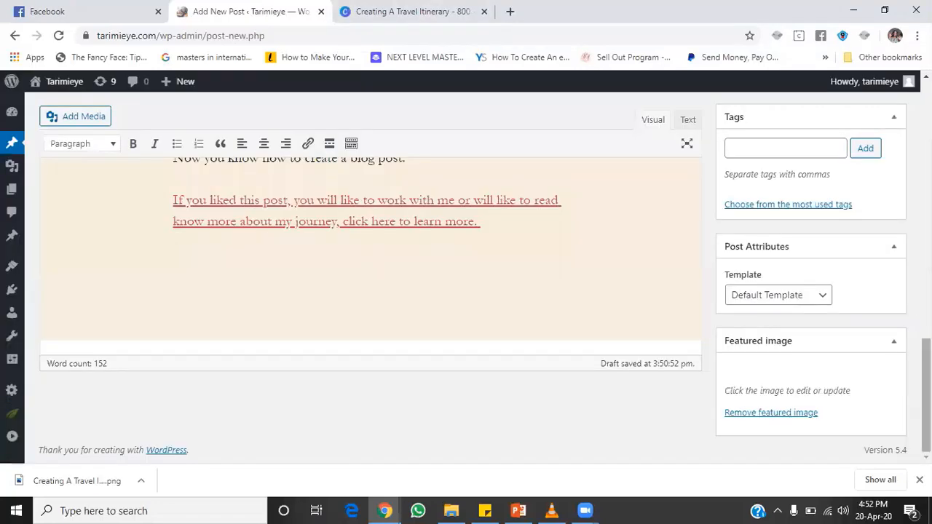
{"action": "scroll", "coordinate": [466, 291], "scroll_direction": "up", "scroll_amount": 3}
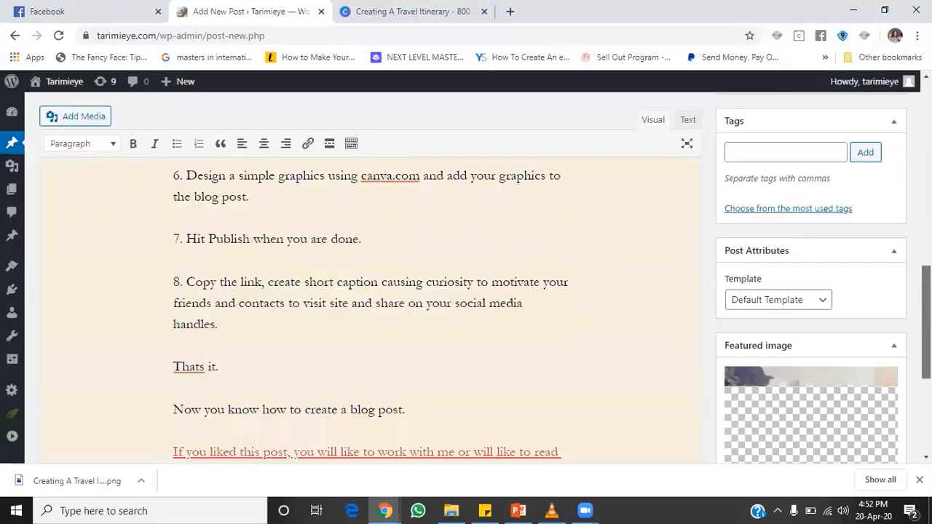
{"action": "scroll", "coordinate": [466, 292], "scroll_direction": "up", "scroll_amount": 3}
{"action": "scroll", "coordinate": [784, 287], "scroll_direction": "up", "scroll_amount": 2}
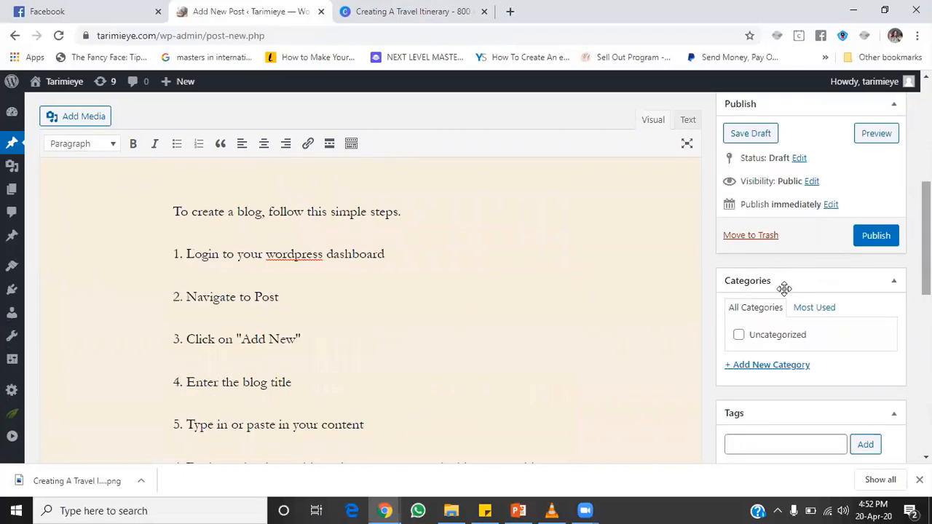
Step: Add Fashion and Beauty as new post categories
{"action": "left_click", "coordinate": [757, 368]}
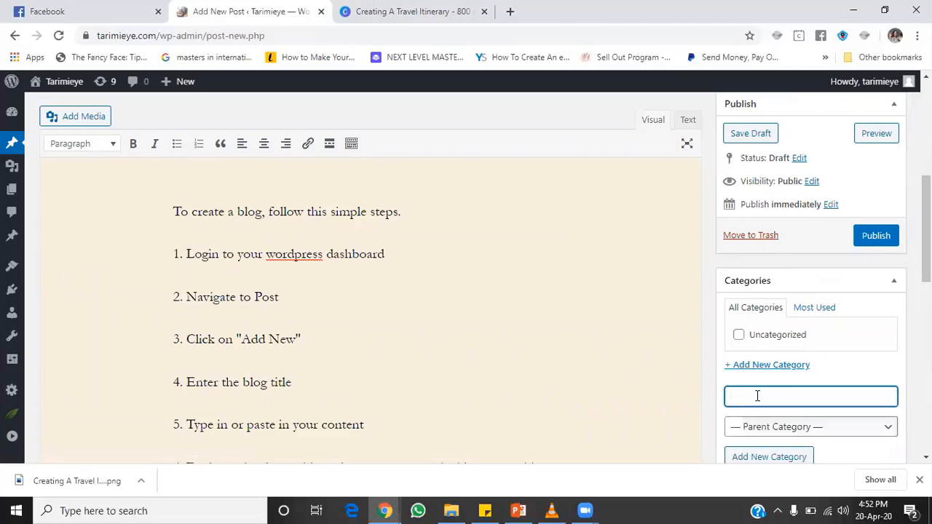
{"action": "type", "text": "T"}
{"action": "key", "text": "BackSpace"}
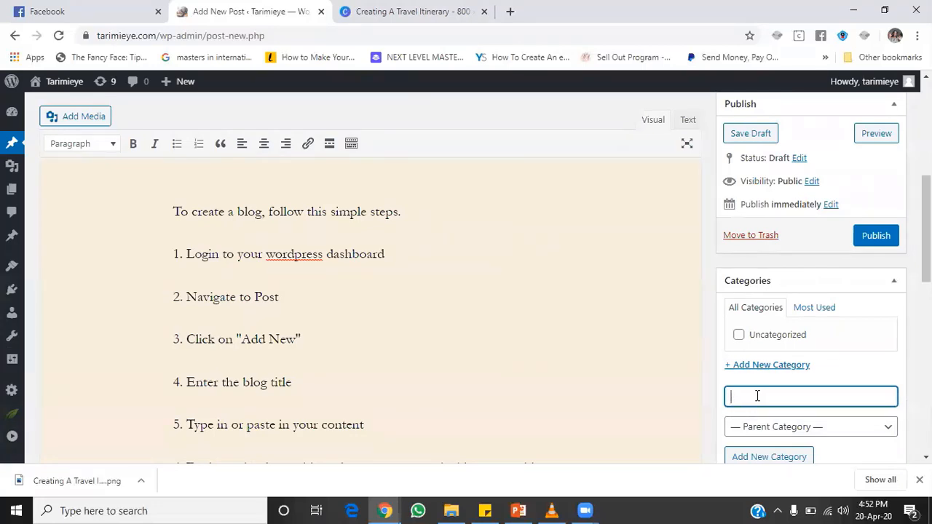
{"action": "type", "text": "Fashion"}
{"action": "key", "text": "Return"}
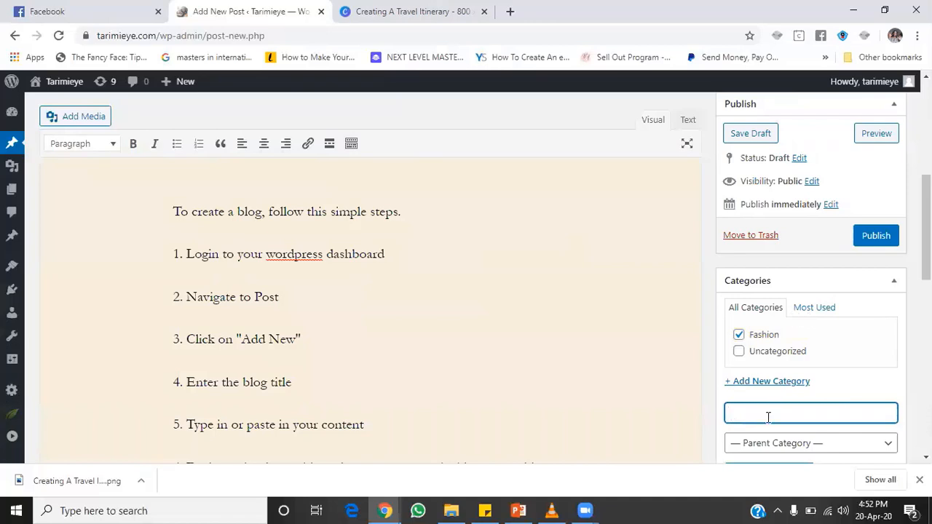
{"action": "type", "text": "Beauty"}
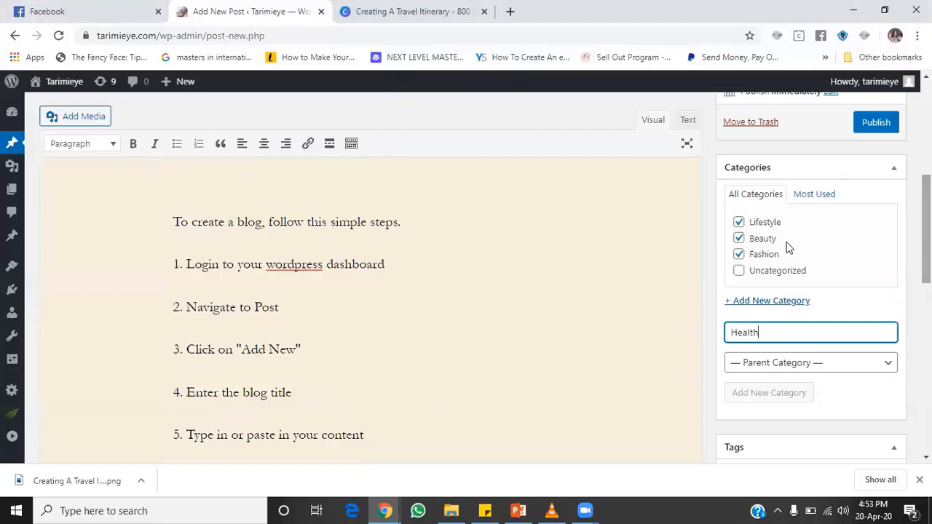
{"action": "key", "text": "Return"}
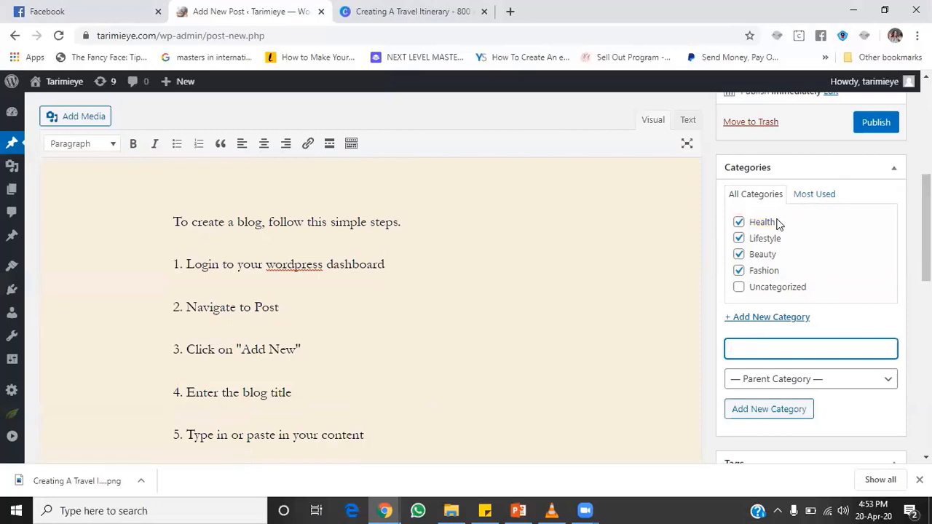
Step: Leave only Lifestyle ticked among the categories, without choosing a parent category
{"action": "left_click", "coordinate": [737, 270]}
{"action": "left_click", "coordinate": [739, 238]}
{"action": "left_click", "coordinate": [738, 254]}
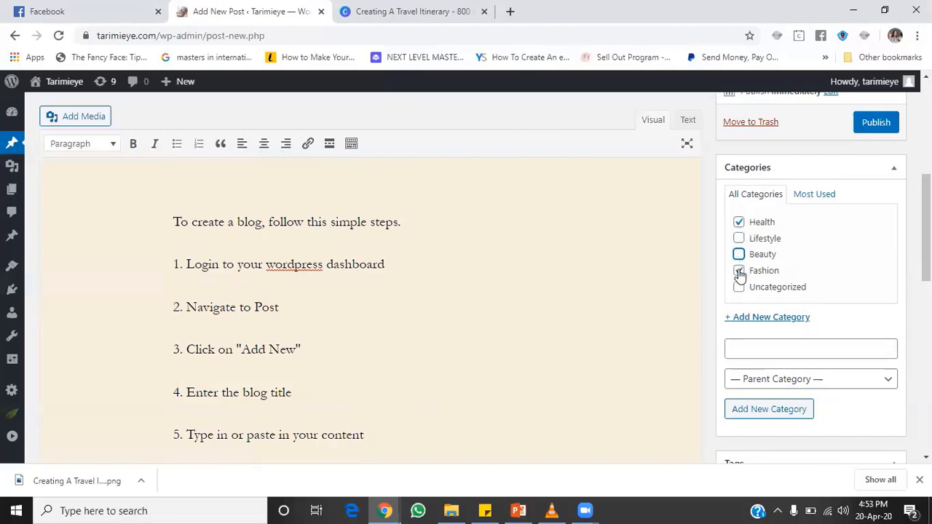
{"action": "left_click", "coordinate": [739, 238]}
{"action": "left_click", "coordinate": [746, 223]}
{"action": "left_click", "coordinate": [757, 380]}
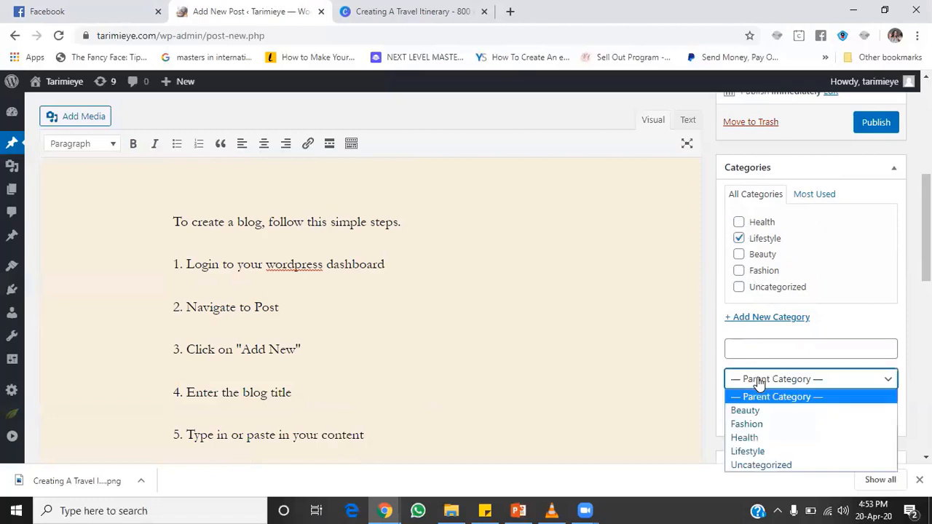
{"action": "left_click", "coordinate": [871, 317]}
Step: Enter 'wordpress' in the post's Tags field, correcting typos along the way
{"action": "scroll", "coordinate": [926, 225], "scroll_direction": "up", "scroll_amount": 3}
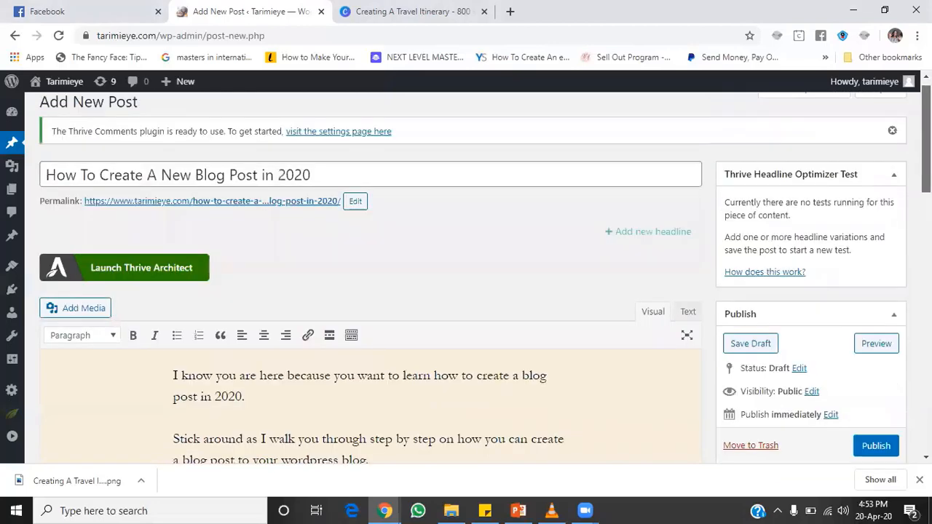
{"action": "scroll", "coordinate": [926, 226], "scroll_direction": "down", "scroll_amount": 8}
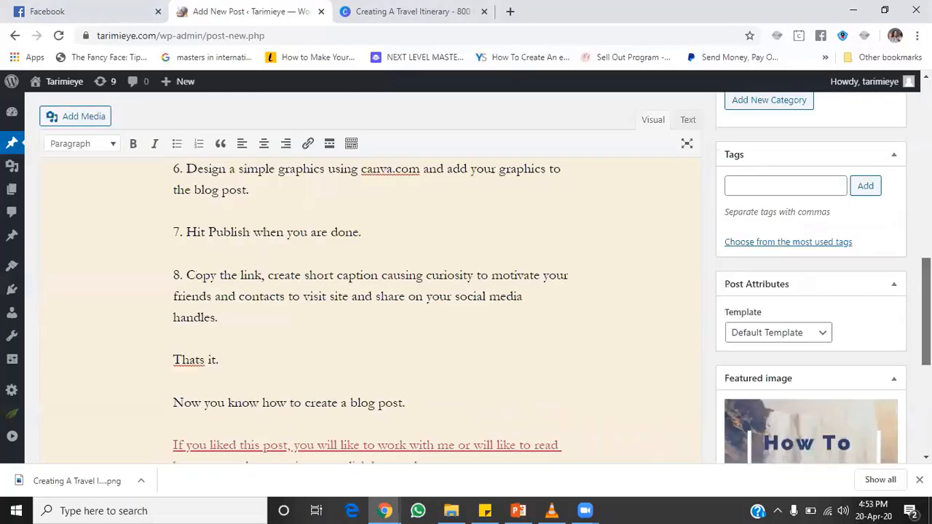
{"action": "scroll", "coordinate": [926, 225], "scroll_direction": "up", "scroll_amount": 2}
{"action": "scroll", "coordinate": [371, 291], "scroll_direction": "up", "scroll_amount": 9}
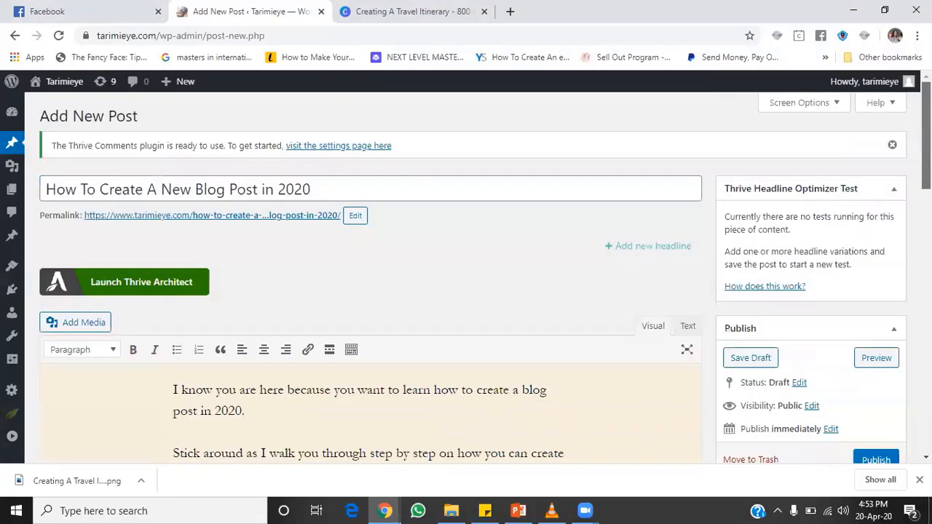
{"action": "scroll", "coordinate": [372, 292], "scroll_direction": "down", "scroll_amount": 2}
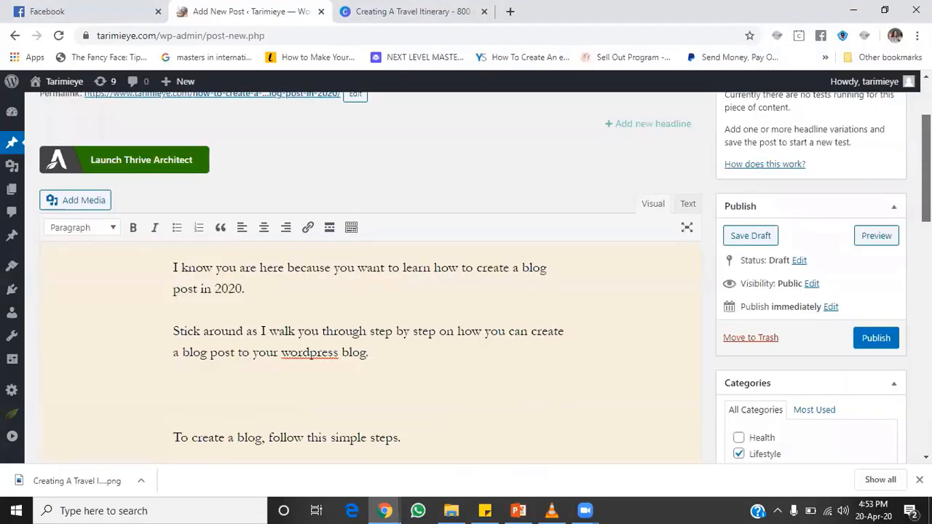
{"action": "scroll", "coordinate": [871, 292], "scroll_direction": "down", "scroll_amount": 6}
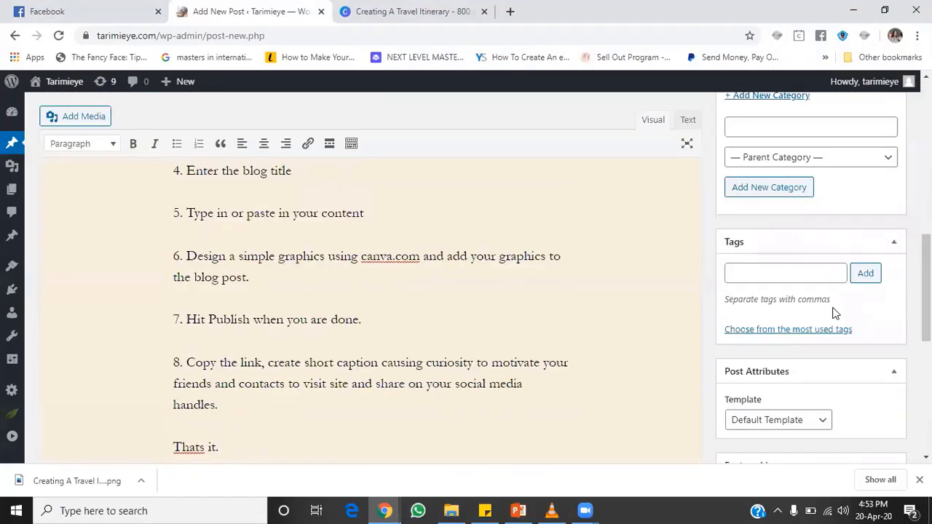
{"action": "scroll", "coordinate": [778, 324], "scroll_direction": "up", "scroll_amount": 1}
{"action": "left_click", "coordinate": [779, 323]}
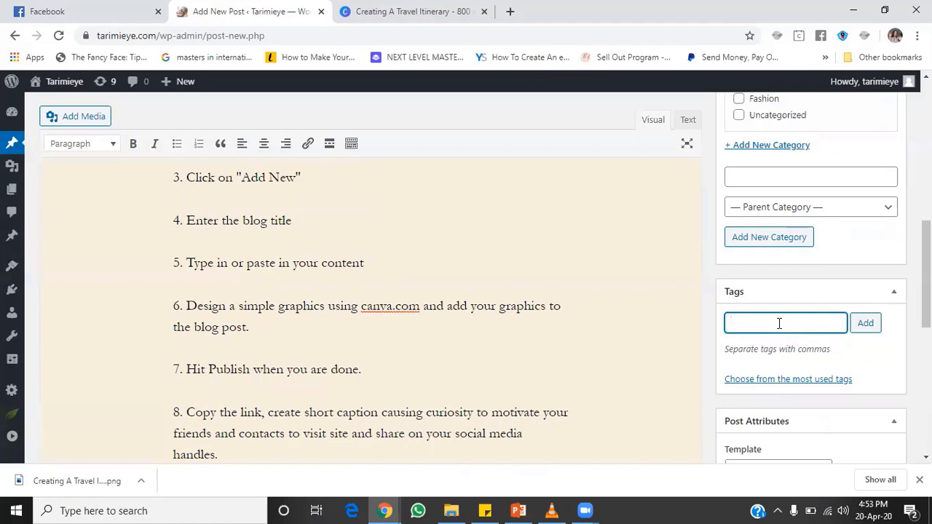
{"action": "type", "text": "wordpress"}
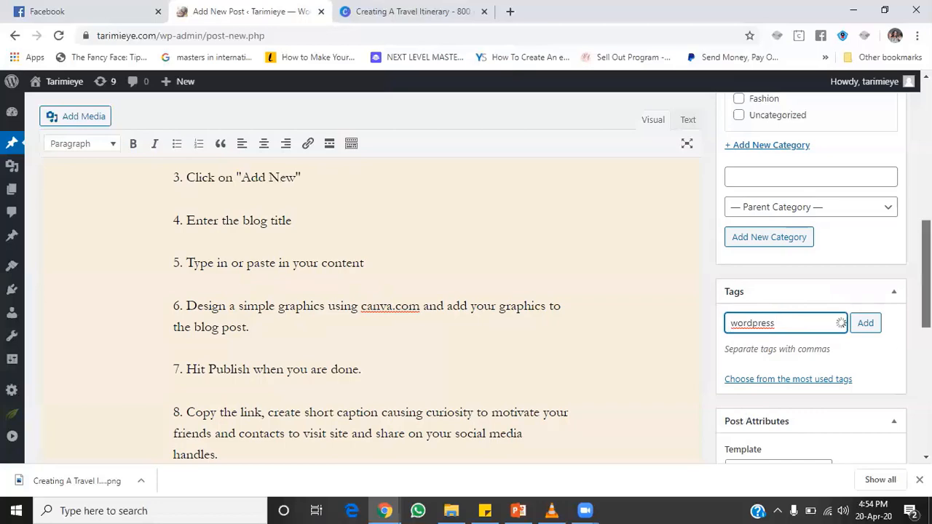
Step: Publish the post, copy its permalink, and switch to the Facebook tab
{"action": "scroll", "coordinate": [466, 276], "scroll_direction": "down", "scroll_amount": 10}
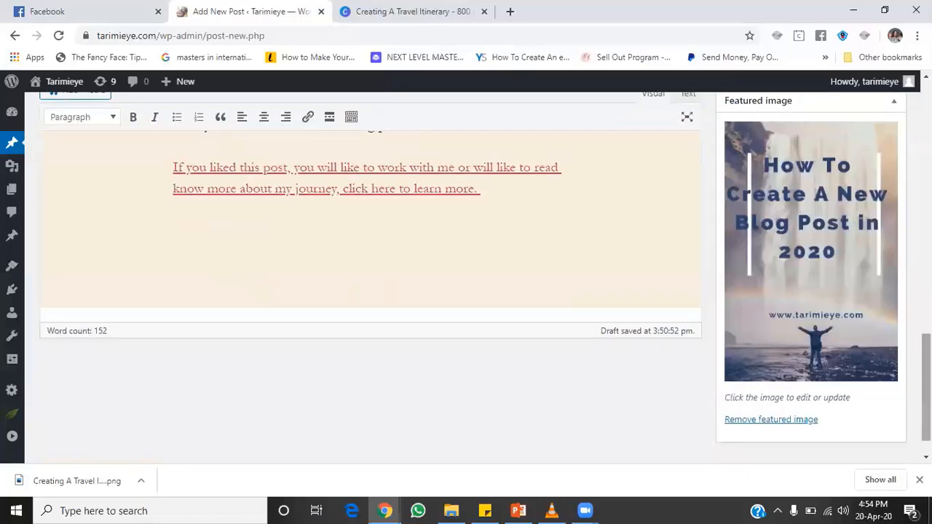
{"action": "scroll", "coordinate": [890, 270], "scroll_direction": "up", "scroll_amount": 15}
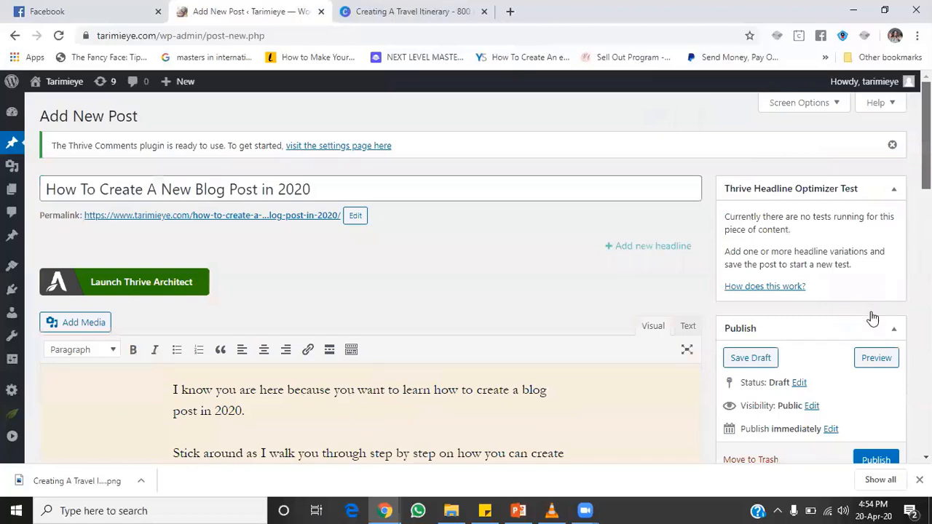
{"action": "scroll", "coordinate": [873, 318], "scroll_direction": "down", "scroll_amount": 2}
{"action": "left_click", "coordinate": [873, 313]}
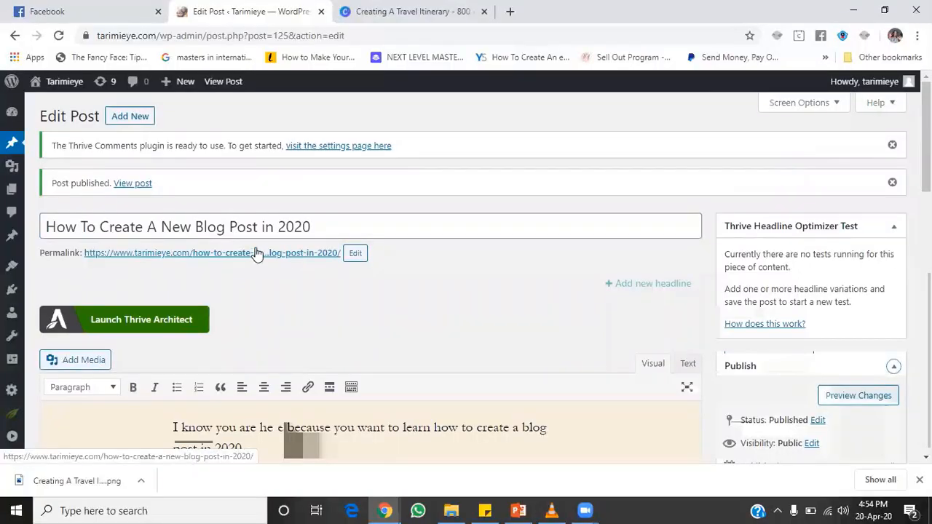
{"action": "right_click", "coordinate": [314, 252]}
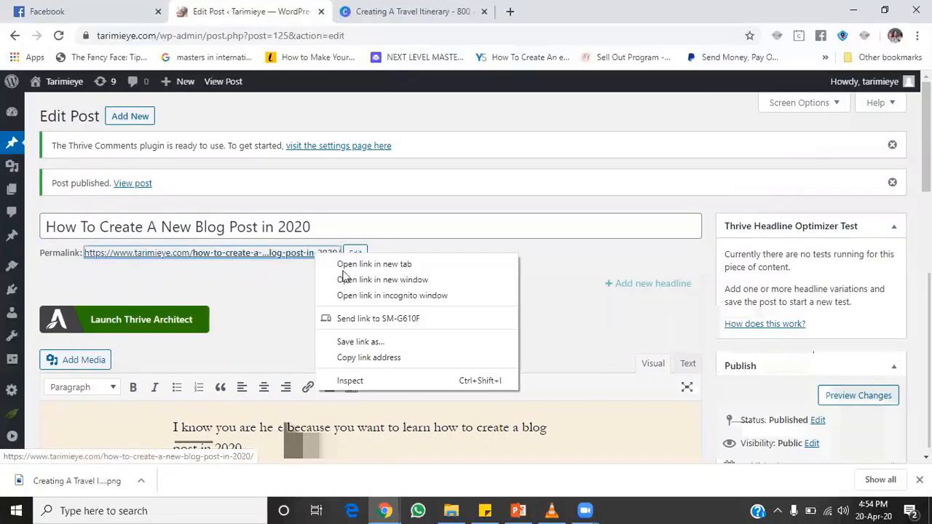
{"action": "left_click", "coordinate": [364, 357]}
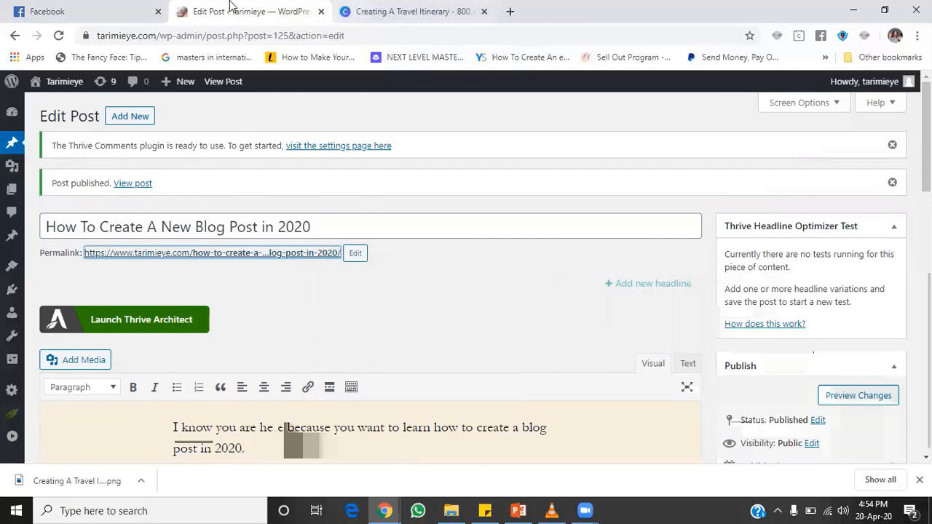
{"action": "left_click", "coordinate": [120, 10]}
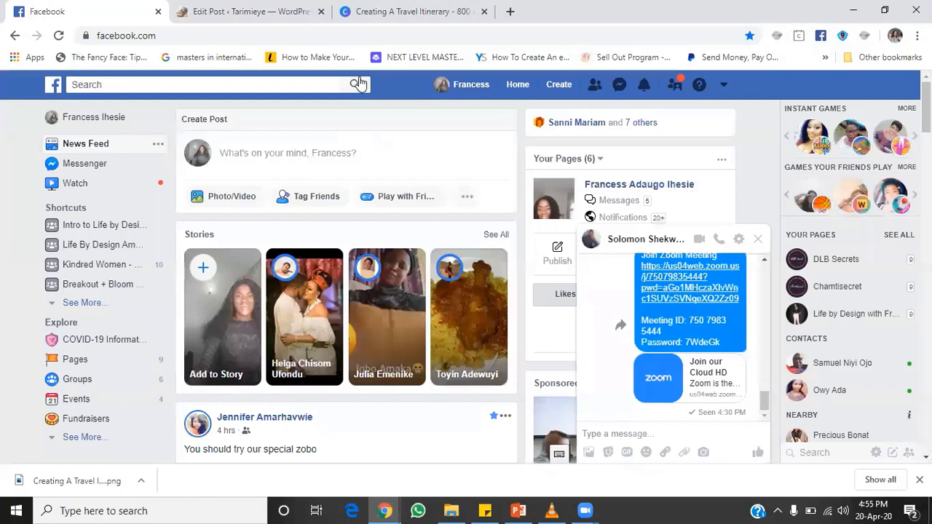
Step: Paste the new post's link into the open Messenger chat and send it
{"action": "left_click", "coordinate": [606, 430]}
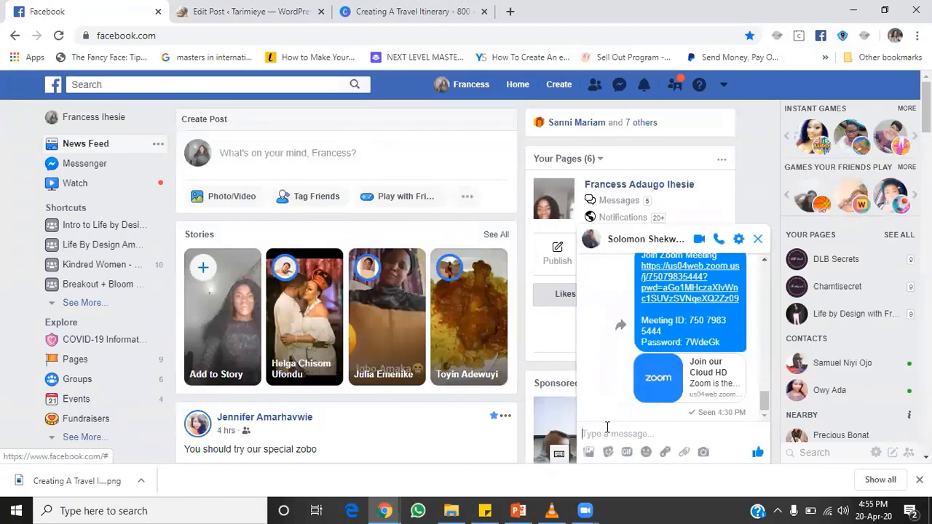
{"action": "key", "text": "ctrl+v"}
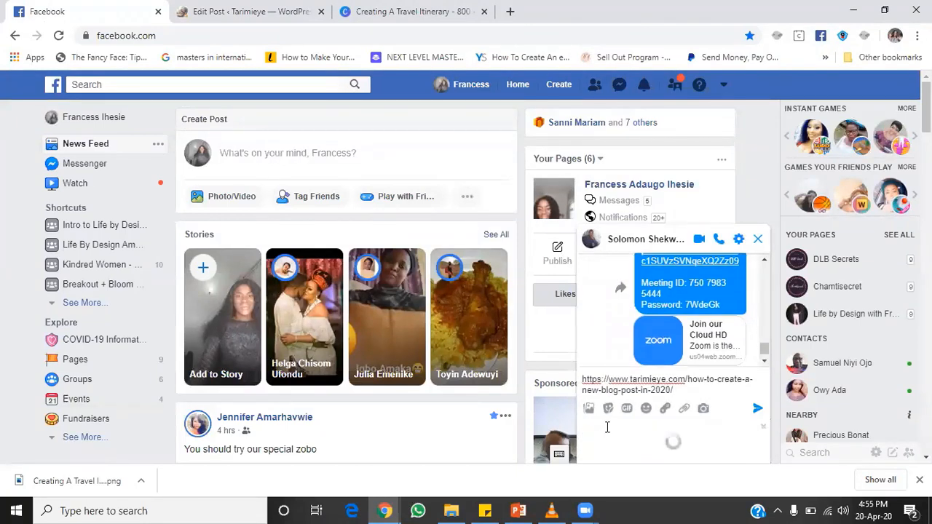
{"action": "key", "text": "Return"}
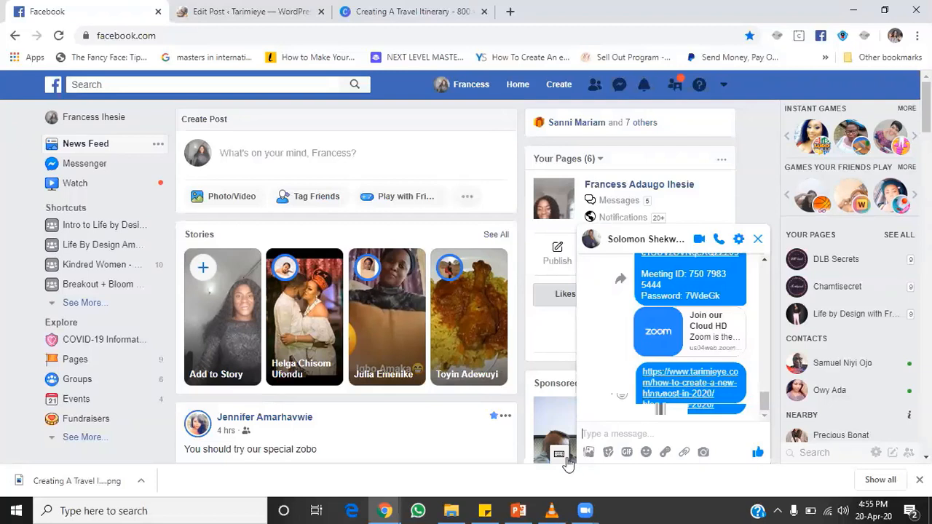
{"action": "left_click", "coordinate": [585, 510]}
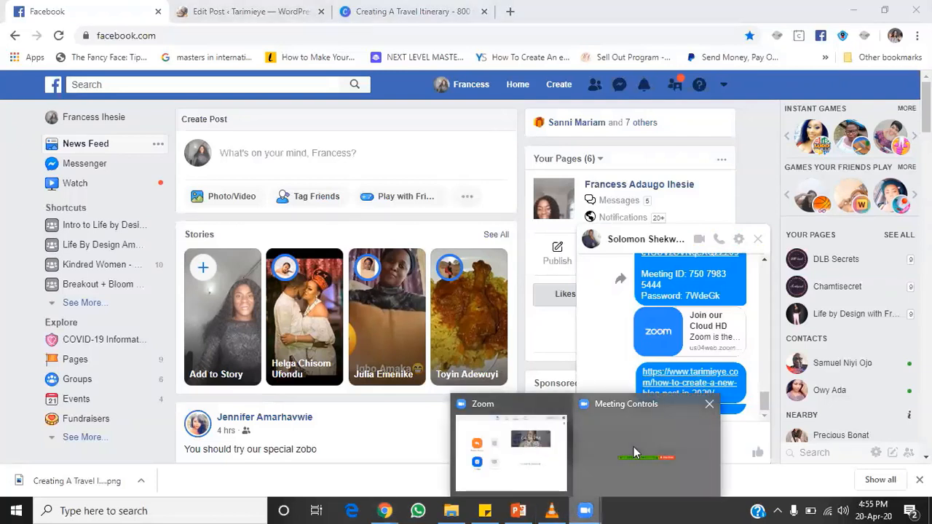
{"action": "left_click", "coordinate": [506, 439]}
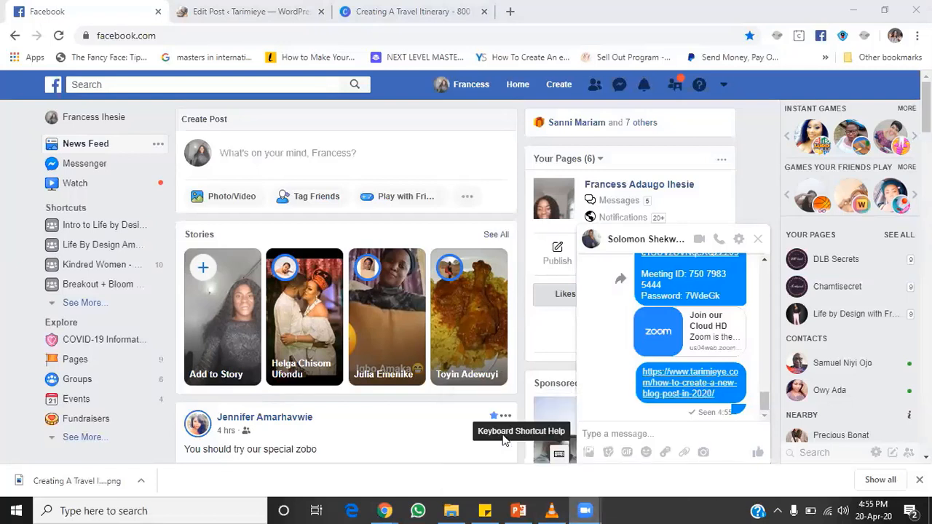